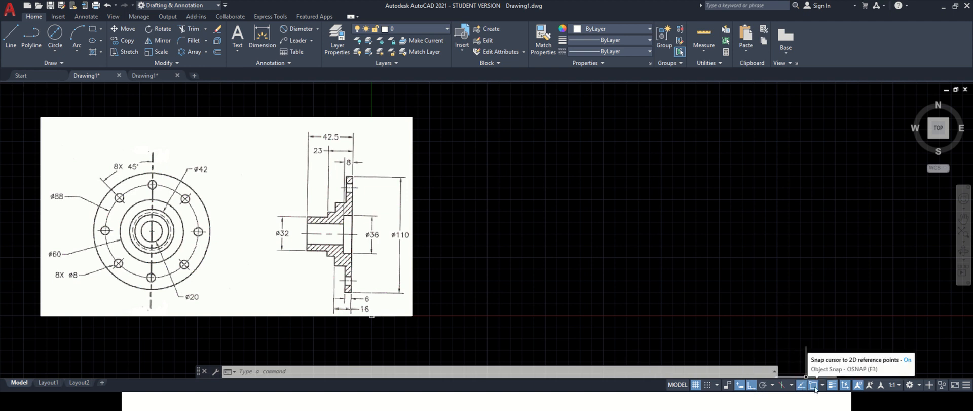
- Review the enabled object snap modes
click(822, 385)
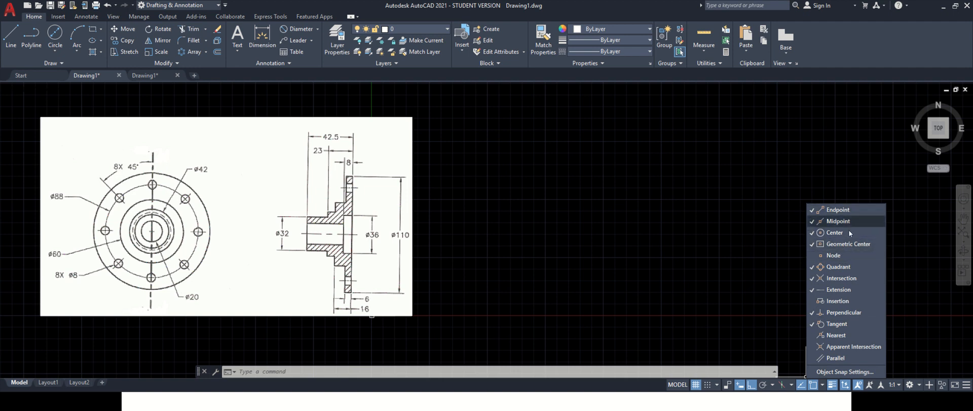
click(824, 384)
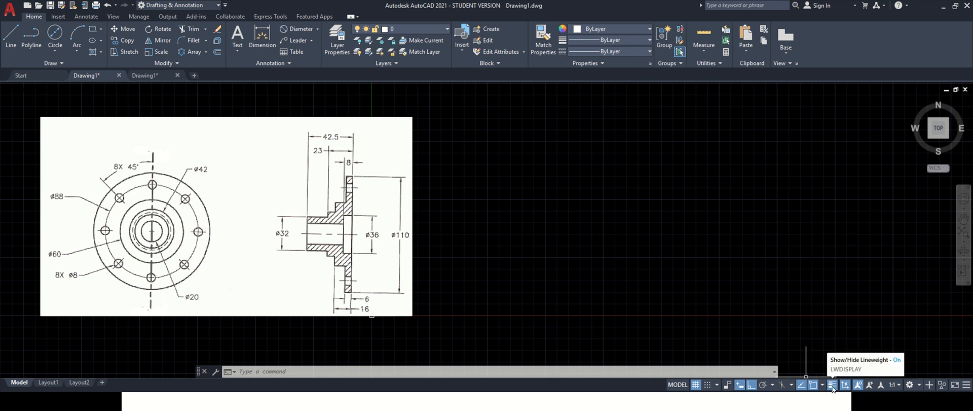
- Open the Layer Properties Manager and create a new layer named Object
click(337, 45)
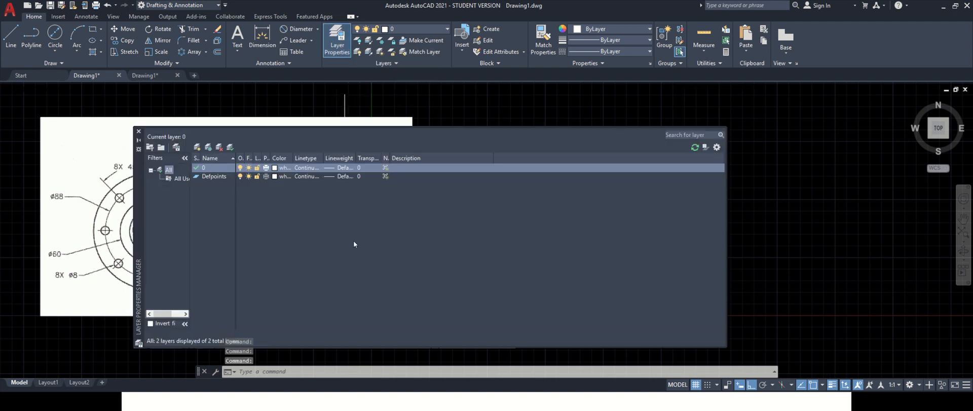
click(198, 147)
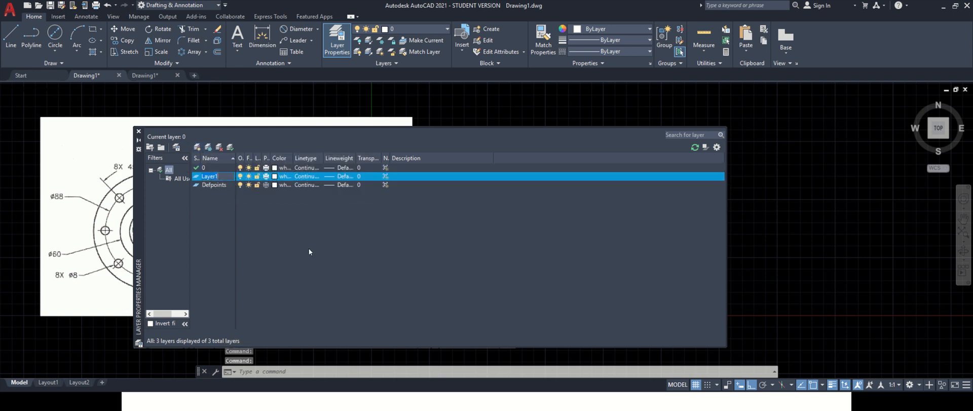
key(BackSpace)
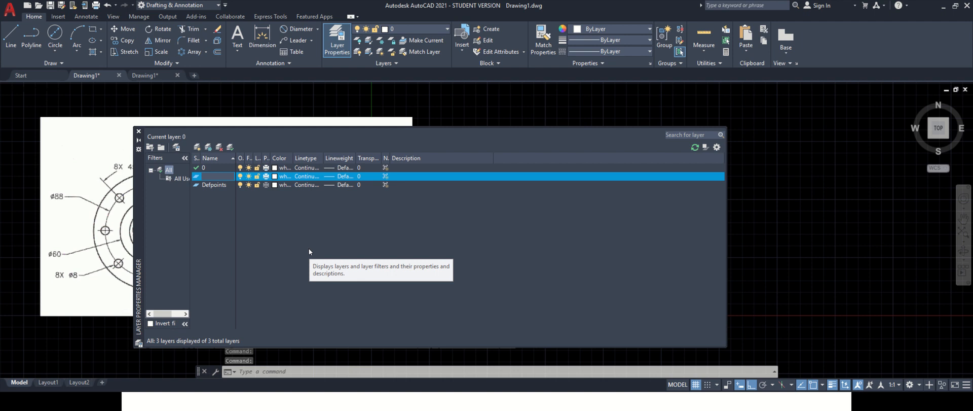
text(Object)
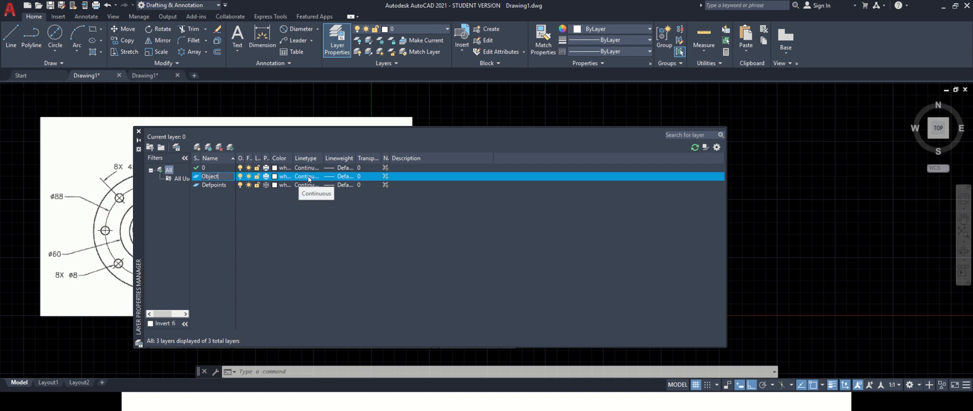
- Set the Object layer's lineweight to 0.30 mm
click(339, 176)
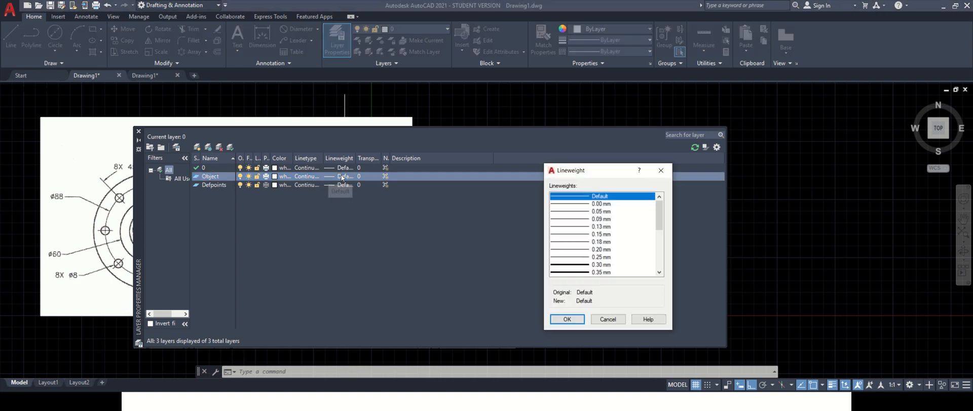
click(603, 265)
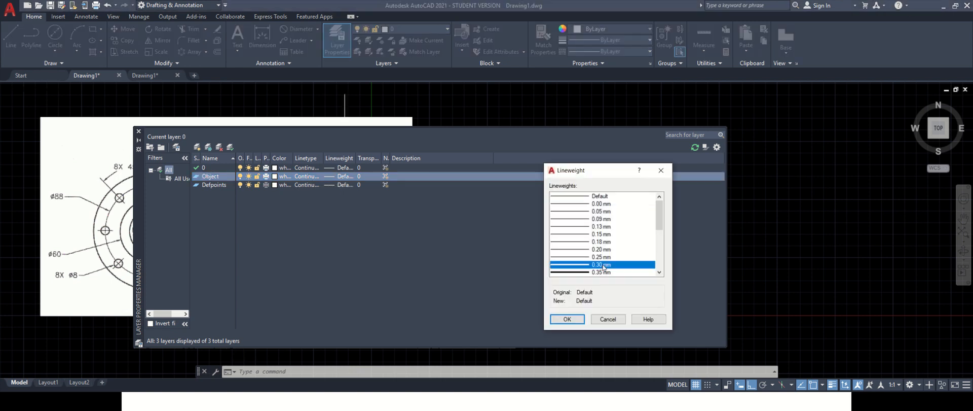
click(568, 319)
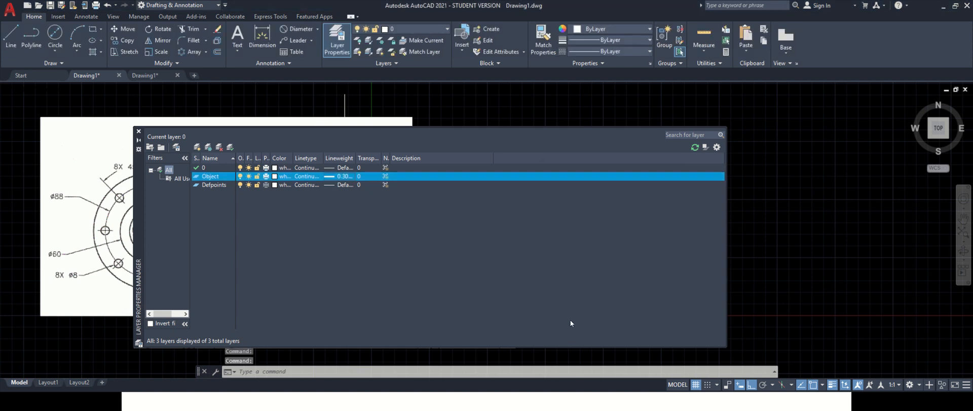
- Create a new layer named projection and set its colour to cyan
click(197, 147)
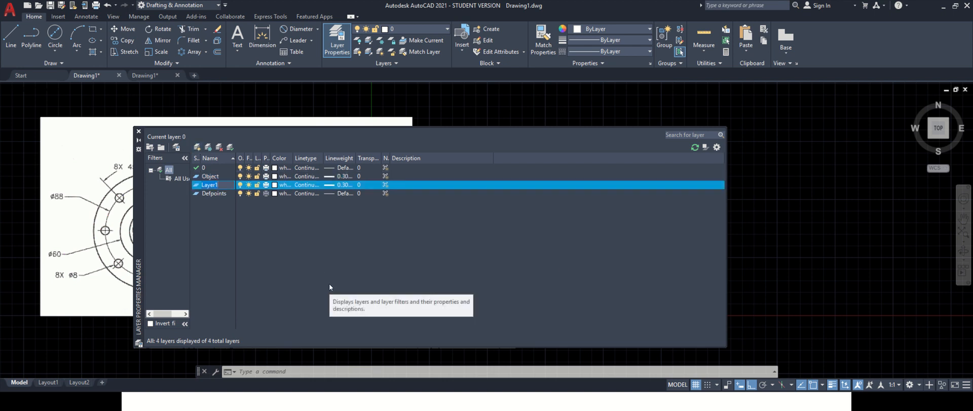
text(projection)
click(284, 186)
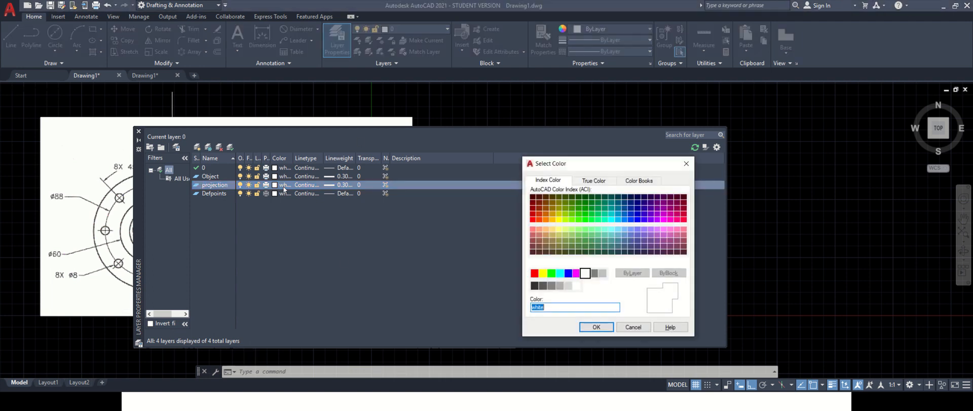
click(560, 273)
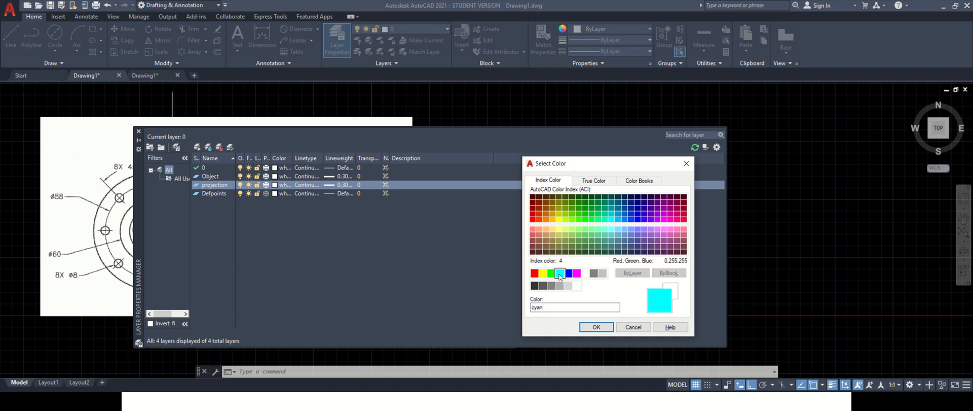
click(597, 327)
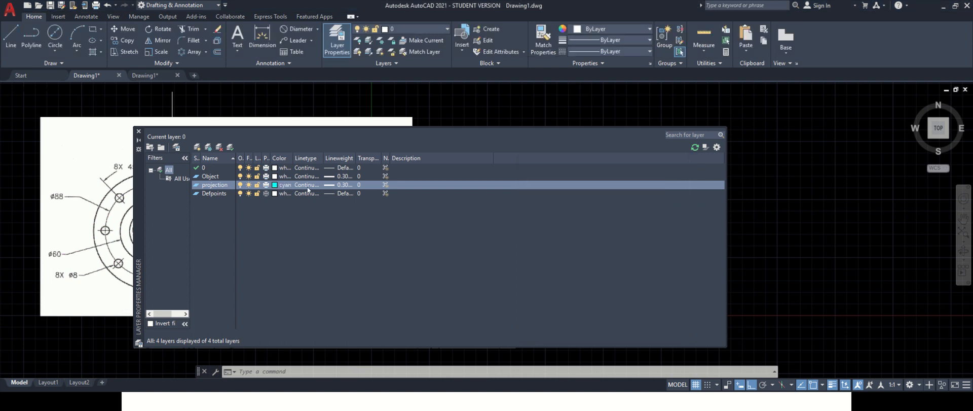
- Set the projection layer's lineweight to Default
click(333, 185)
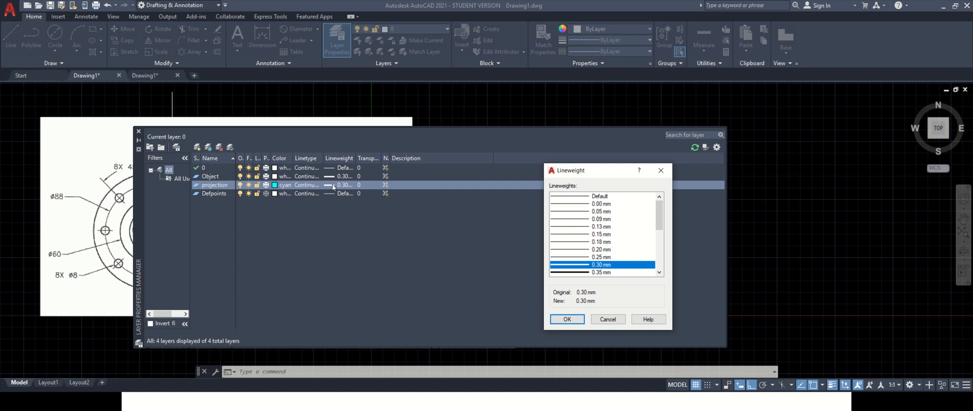
click(599, 197)
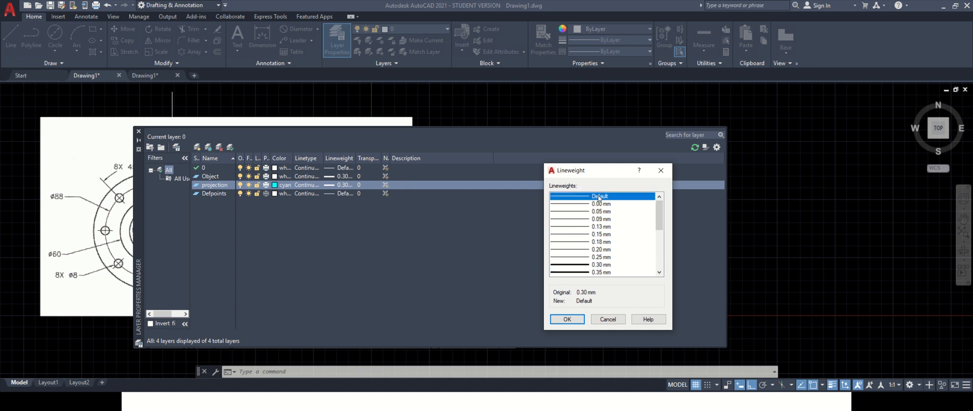
click(607, 234)
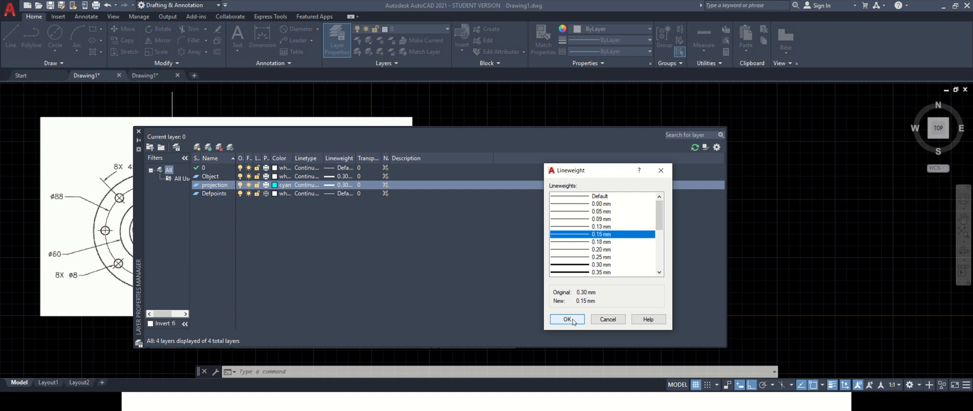
click(576, 197)
click(567, 319)
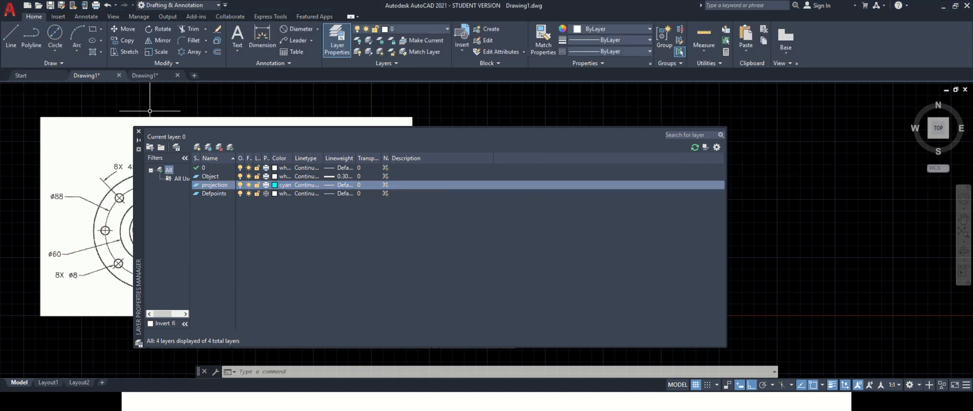
- Create a new layer named Hidden and set its colour to index color 50
click(196, 146)
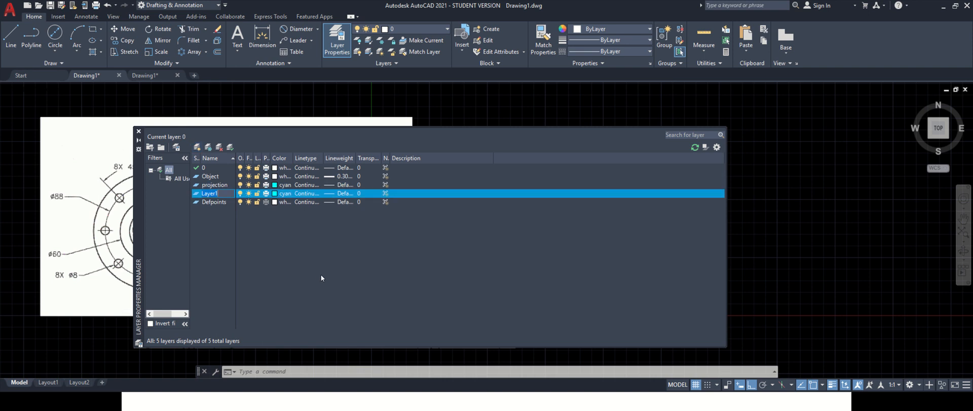
text(Hidden)
key(Return)
click(283, 193)
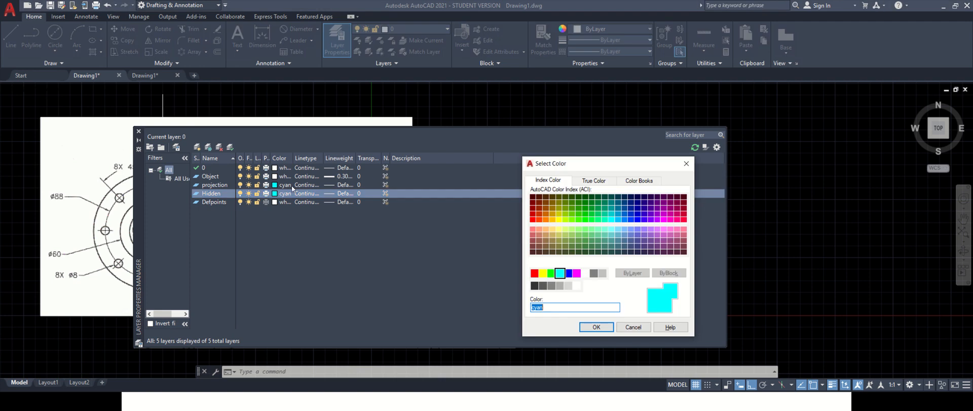
click(559, 219)
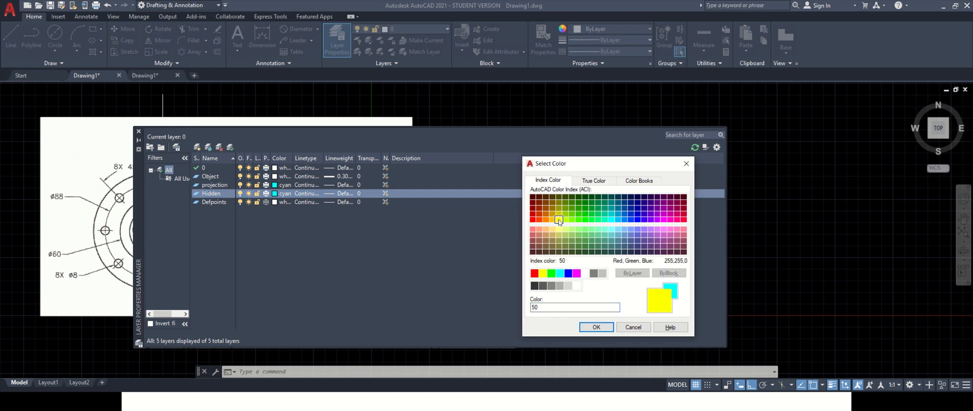
click(596, 327)
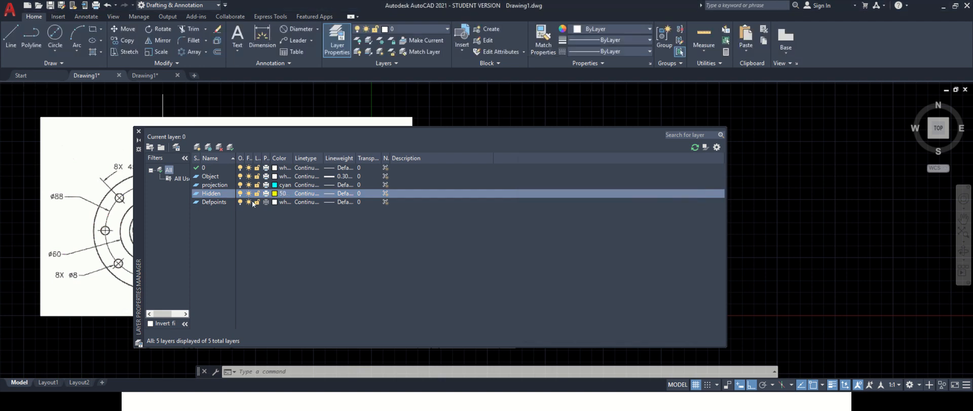
- Assign the HIDDEN linetype to the Hidden layer
click(307, 195)
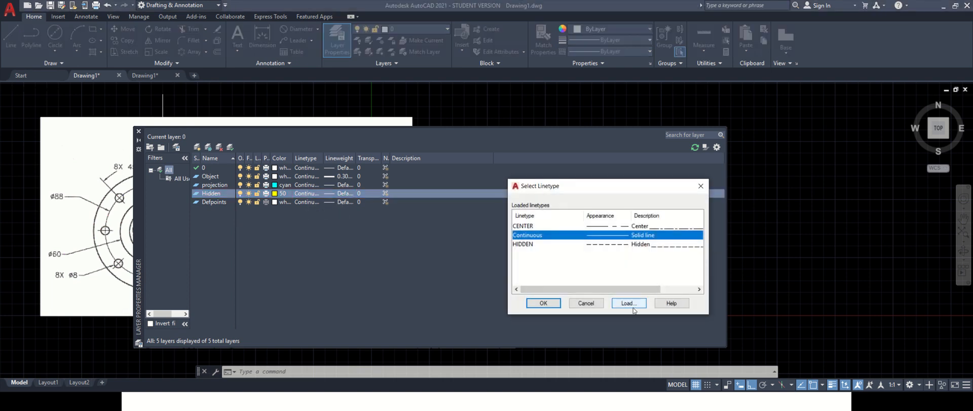
click(636, 245)
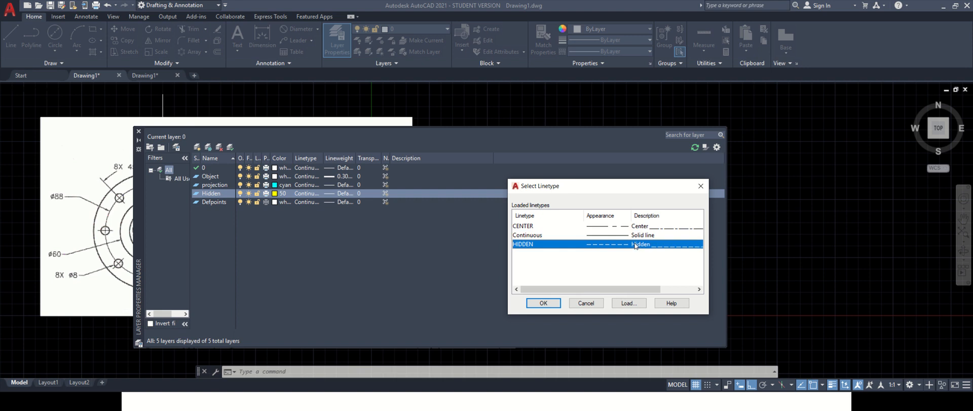
click(627, 304)
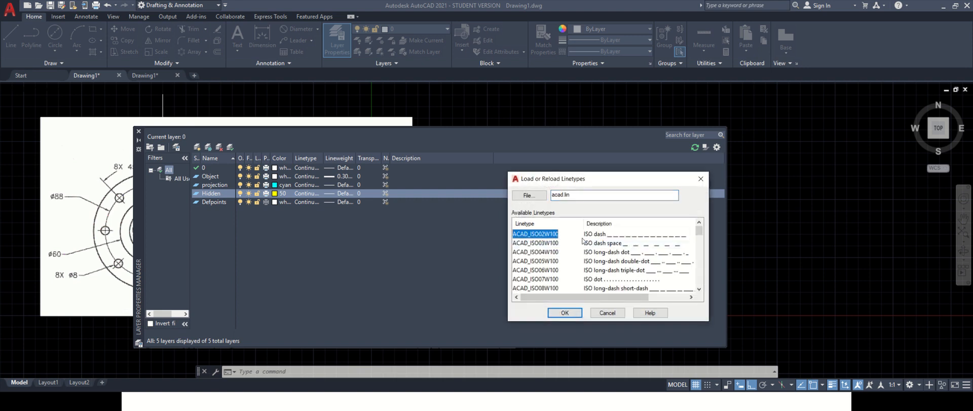
key(h)
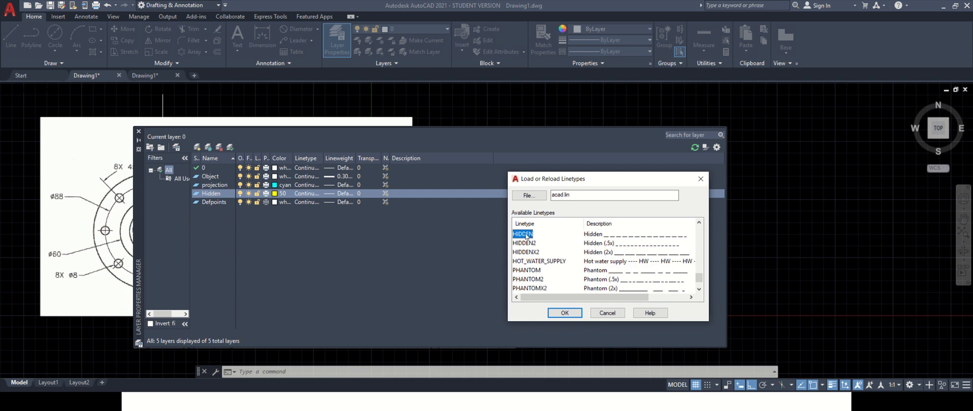
click(565, 312)
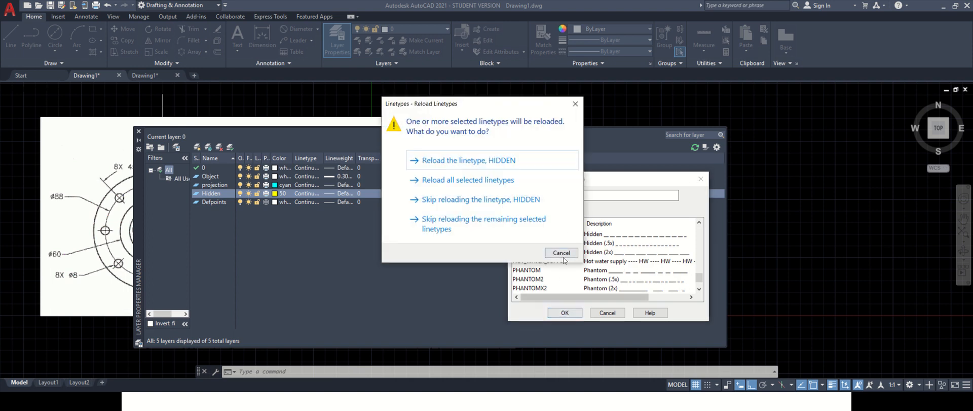
click(575, 105)
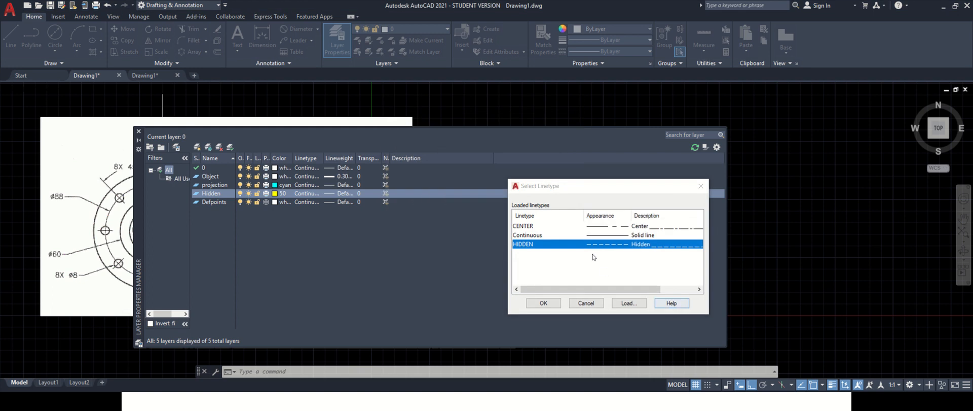
click(543, 302)
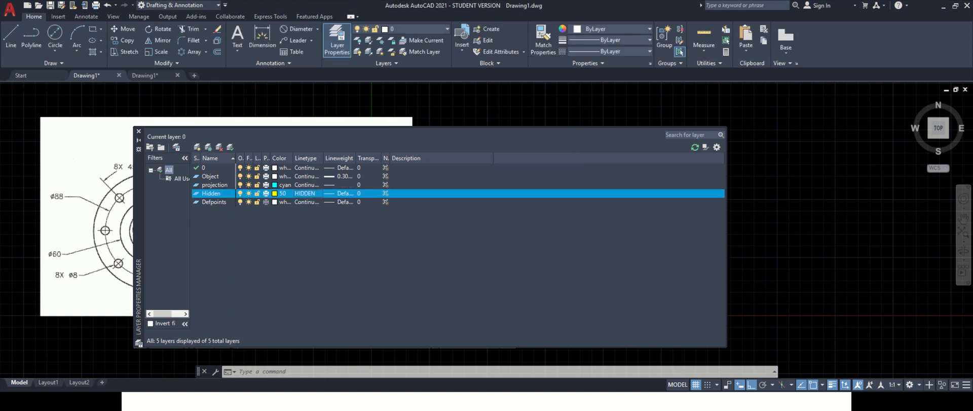
- Create a new layer named center and set its colour to magenta
click(198, 147)
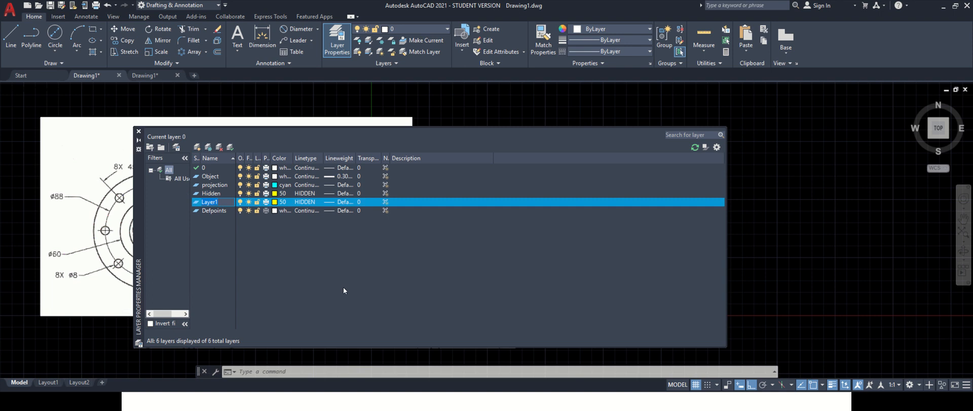
text(center)
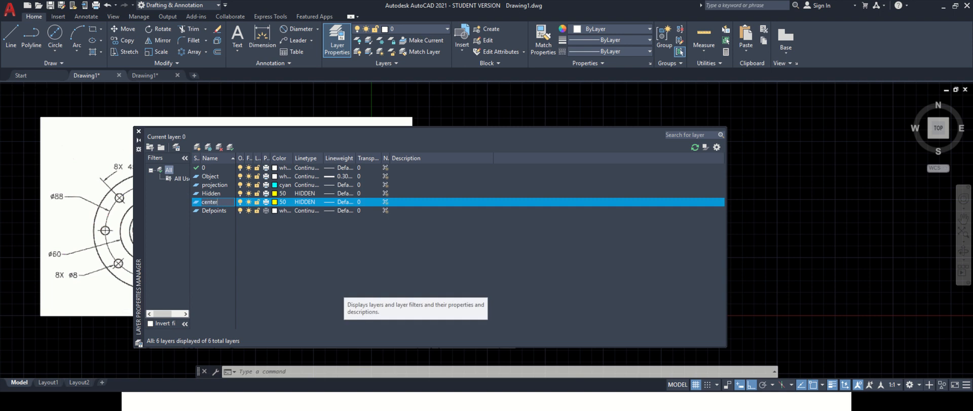
click(282, 202)
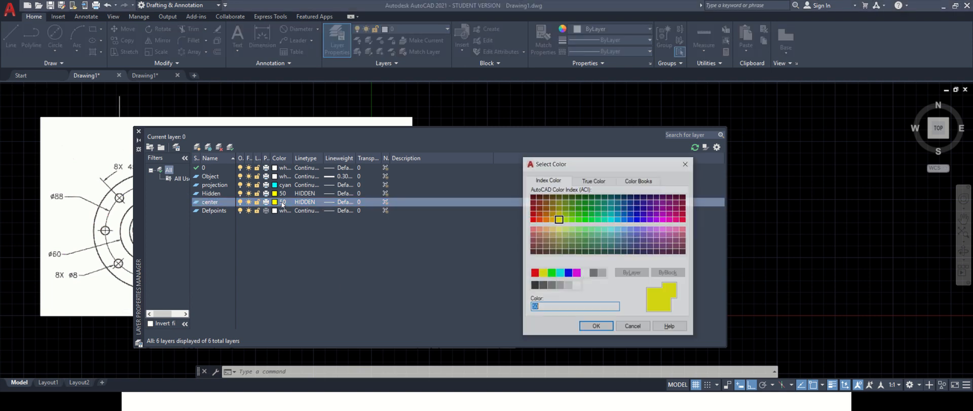
click(576, 273)
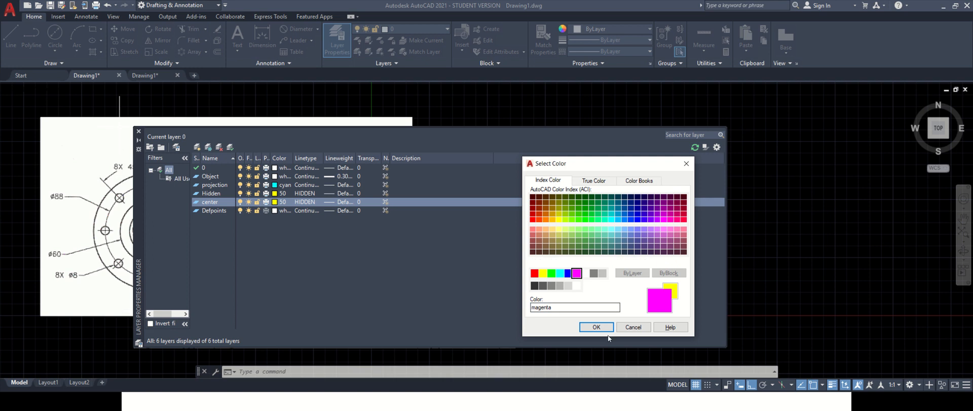
click(597, 327)
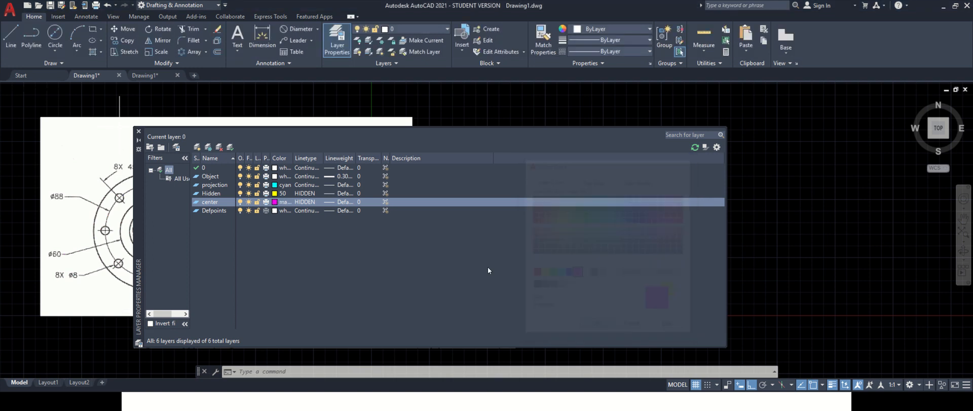
- Assign the CENTER linetype to the center layer
click(306, 201)
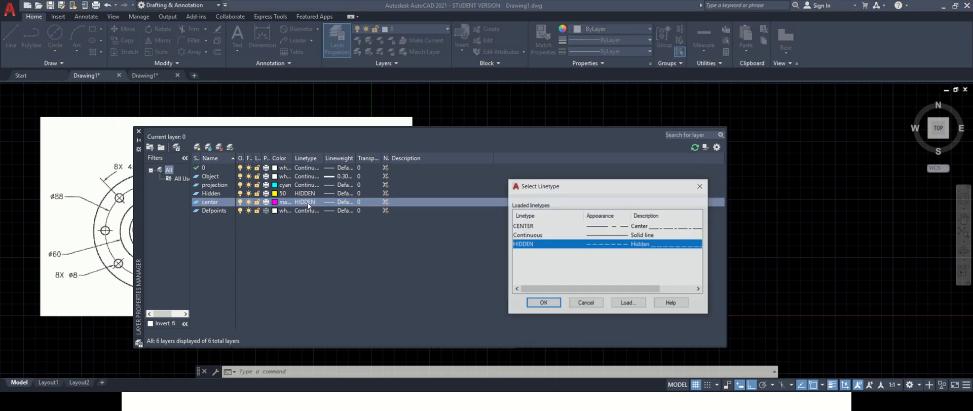
click(524, 226)
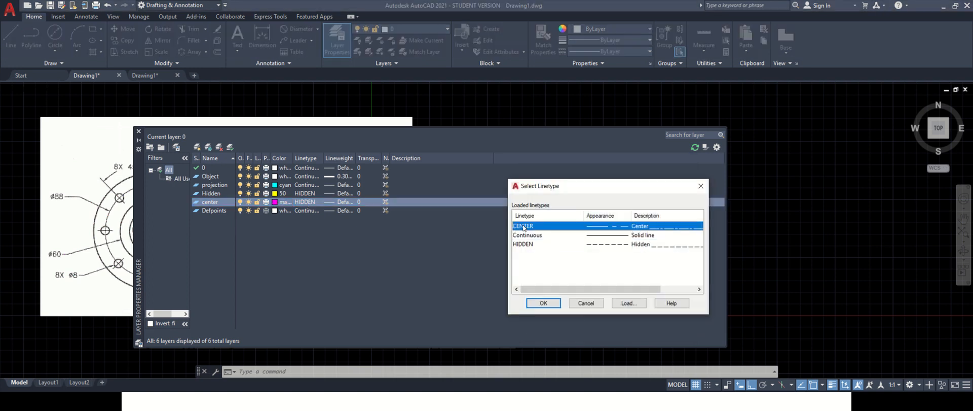
click(550, 303)
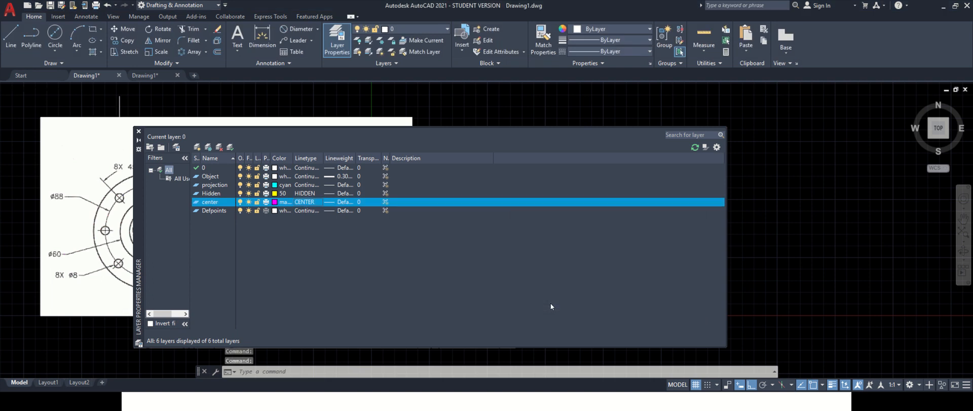
- Create a new layer named hatch and set its colour to white
click(196, 147)
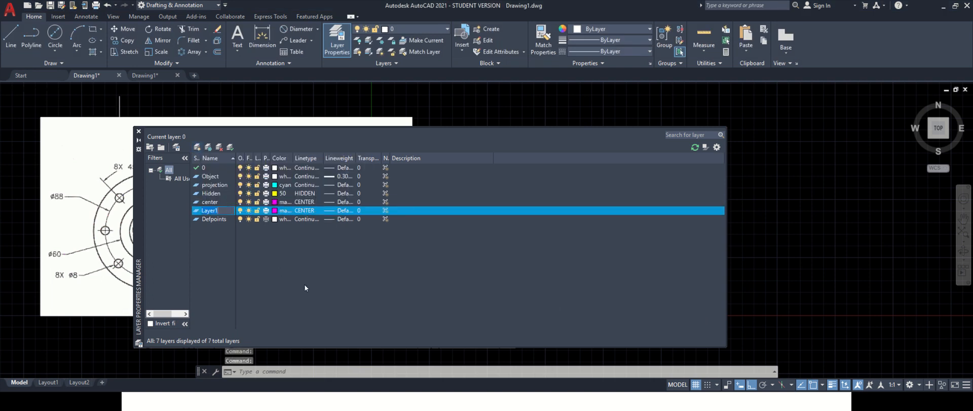
text(ha)
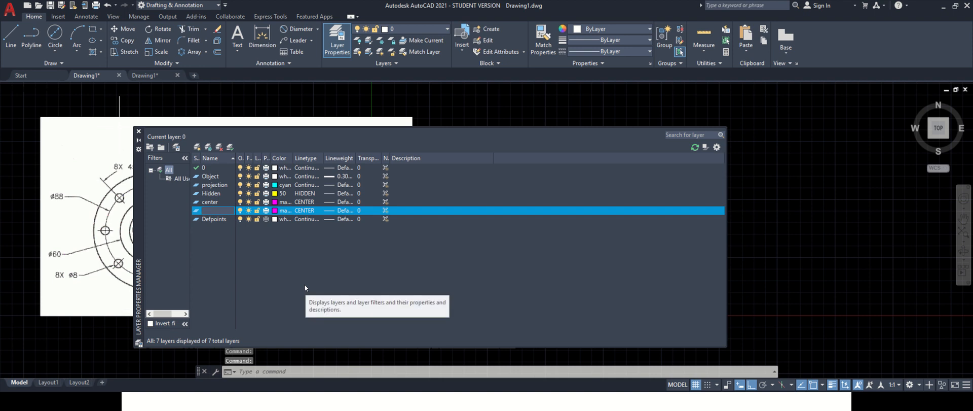
text(tch)
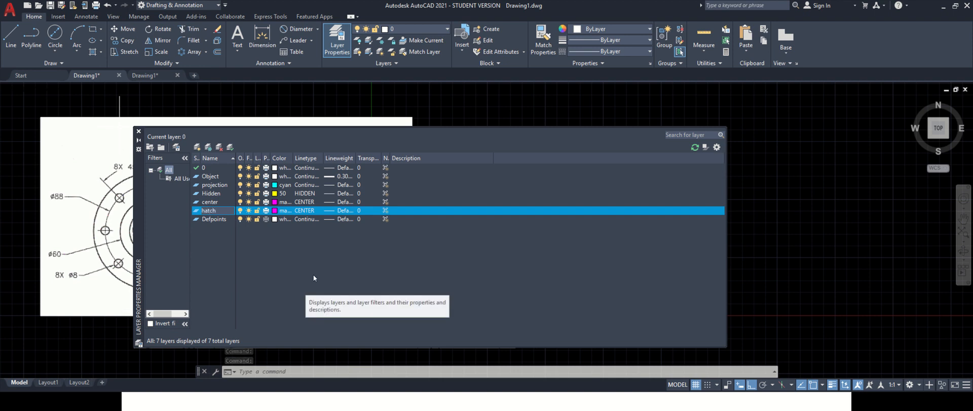
key(Return)
click(281, 210)
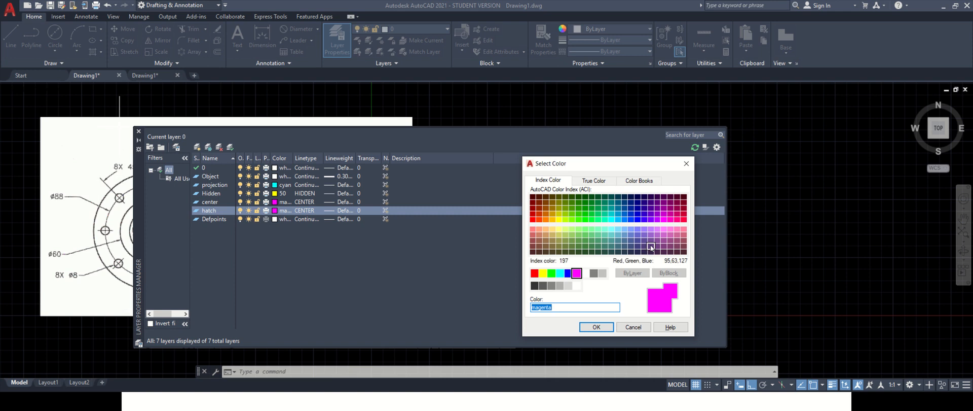
click(585, 273)
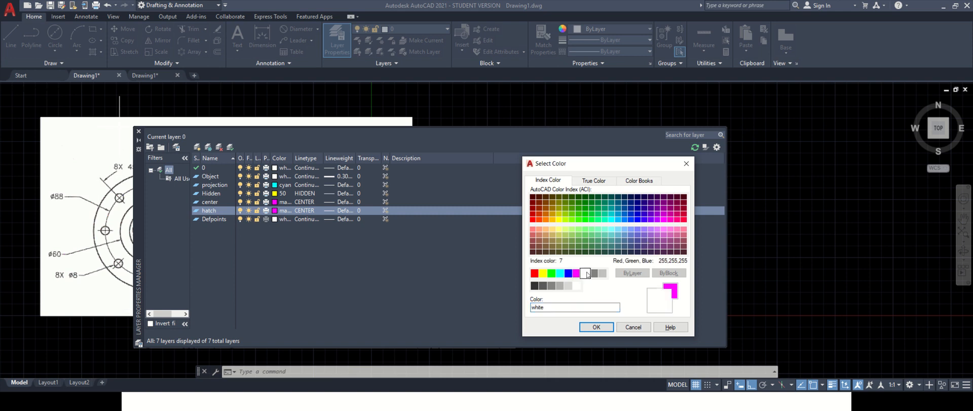
click(597, 327)
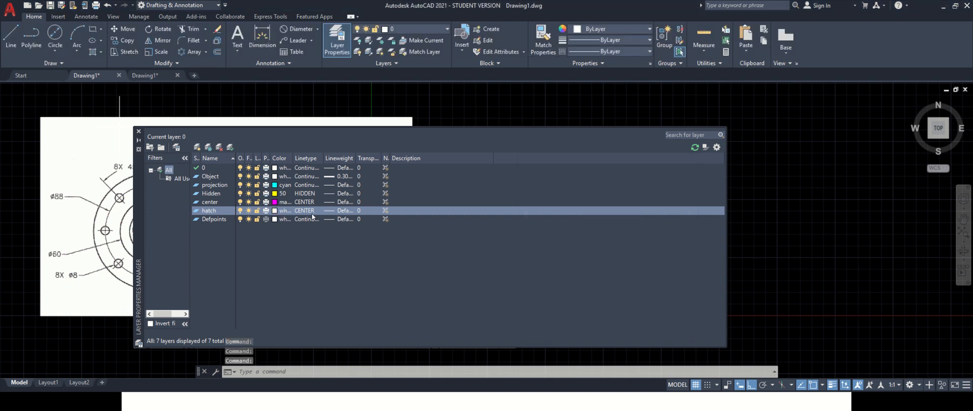
- Assign the Continuous linetype to the hatch layer
click(307, 213)
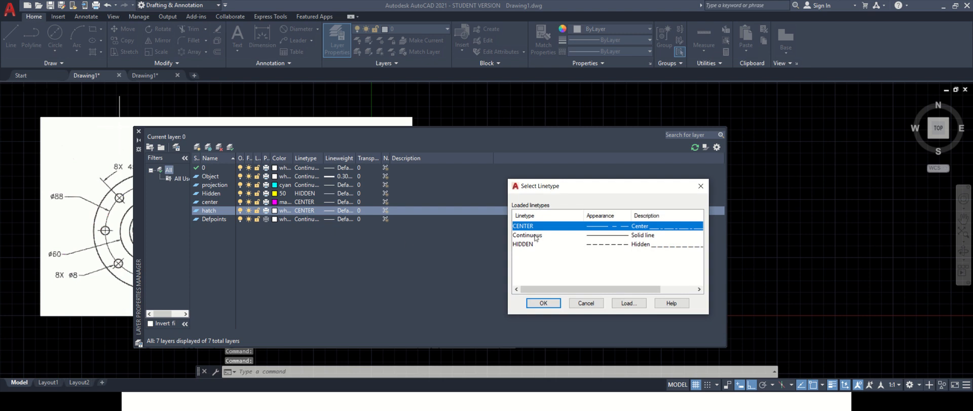
click(537, 235)
click(543, 302)
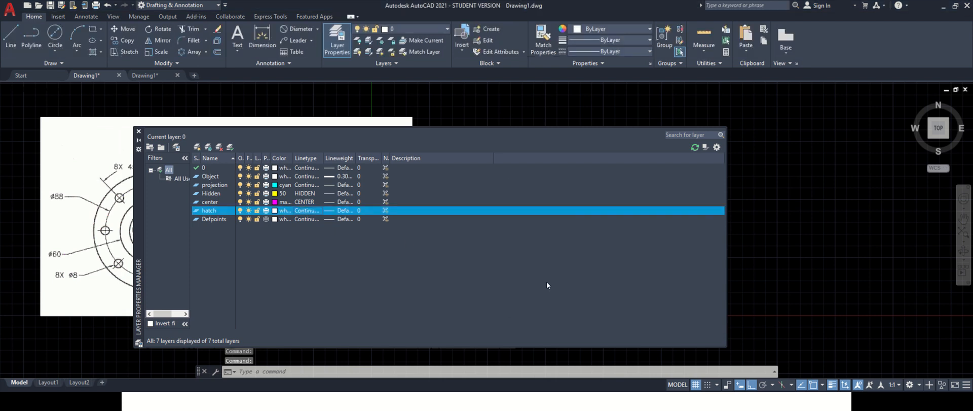
- Create a new layer named Dim and set its colour to green
click(198, 148)
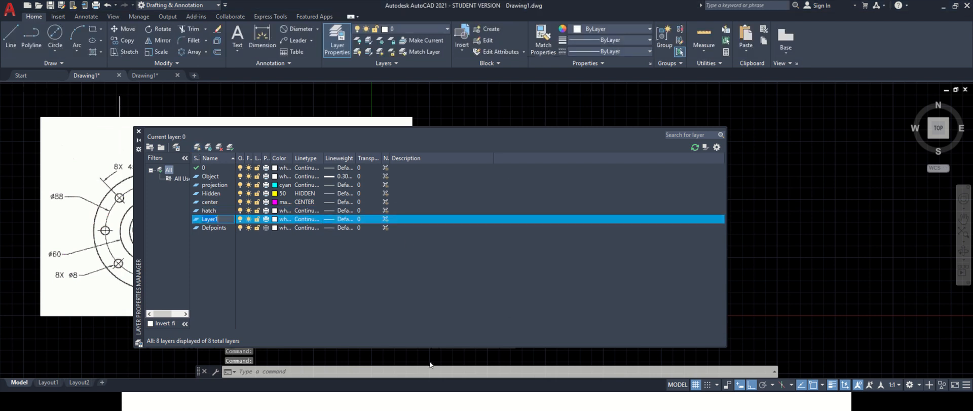
text(D)
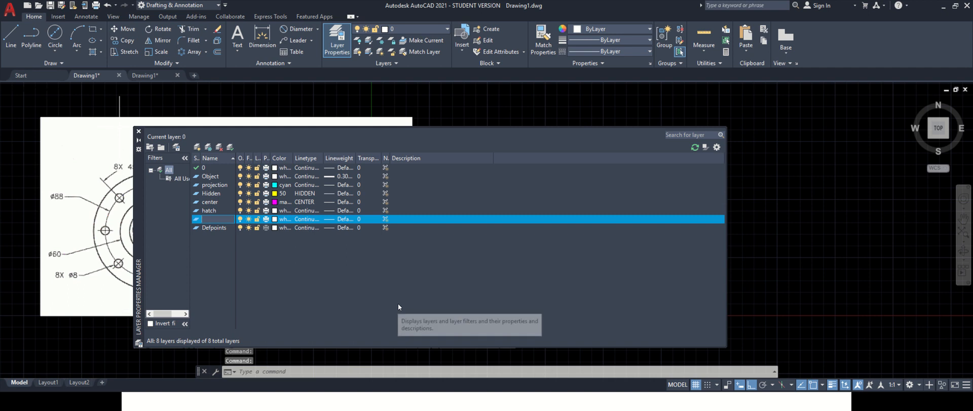
text(im)
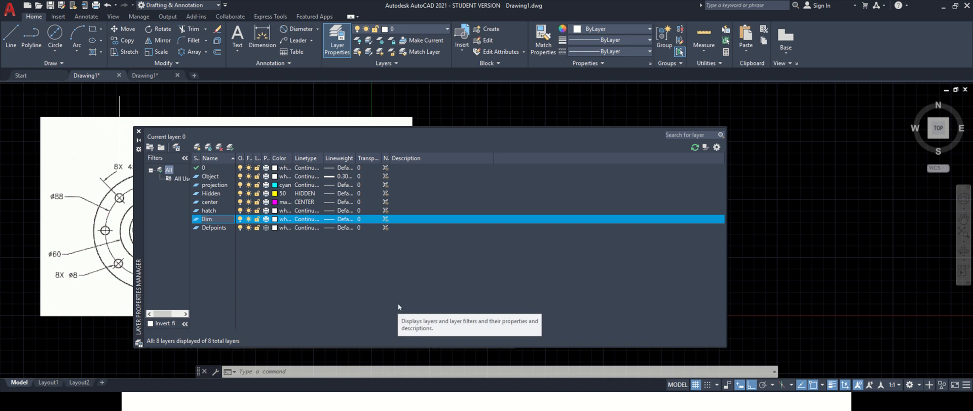
click(283, 219)
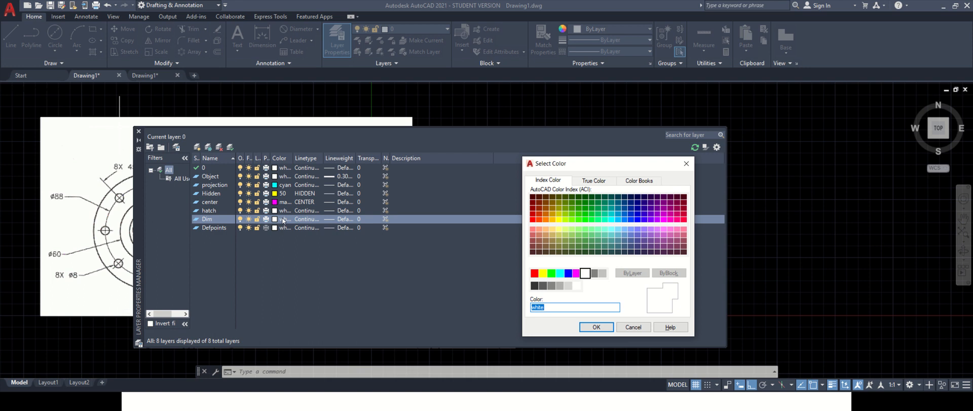
click(551, 274)
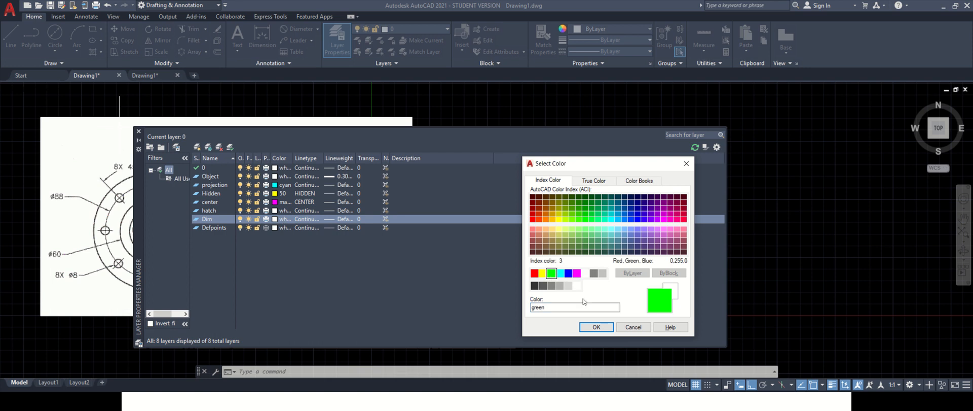
click(596, 327)
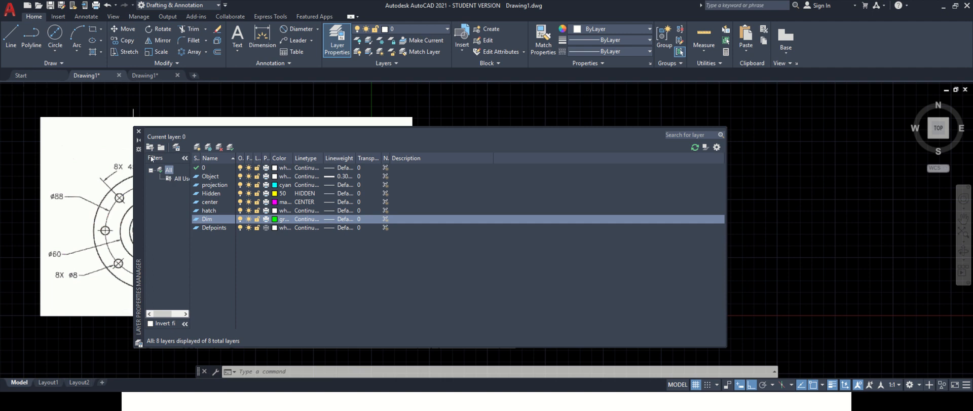
- Close the layer manager and make center the current layer
click(139, 133)
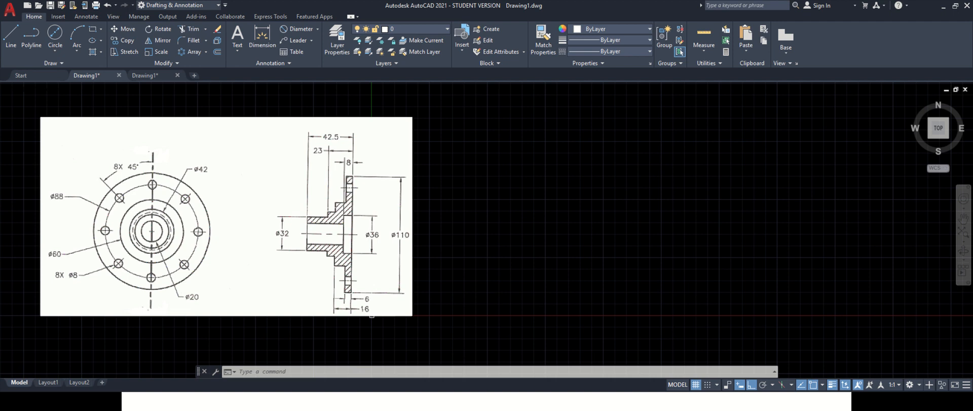
click(408, 31)
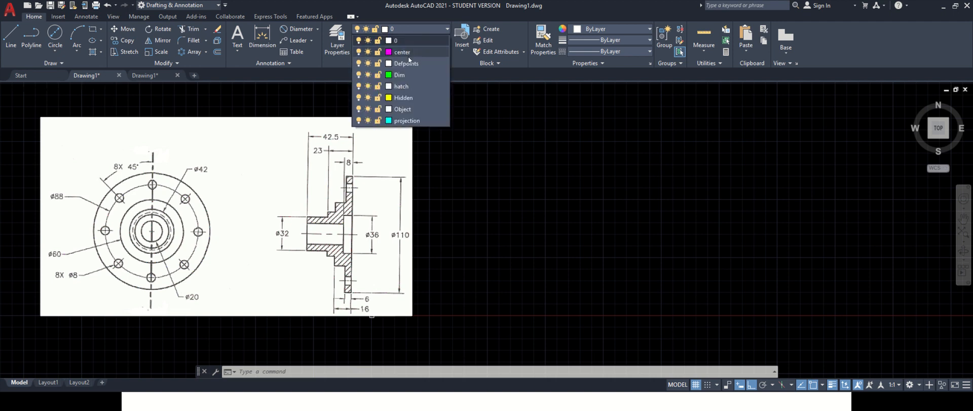
click(409, 53)
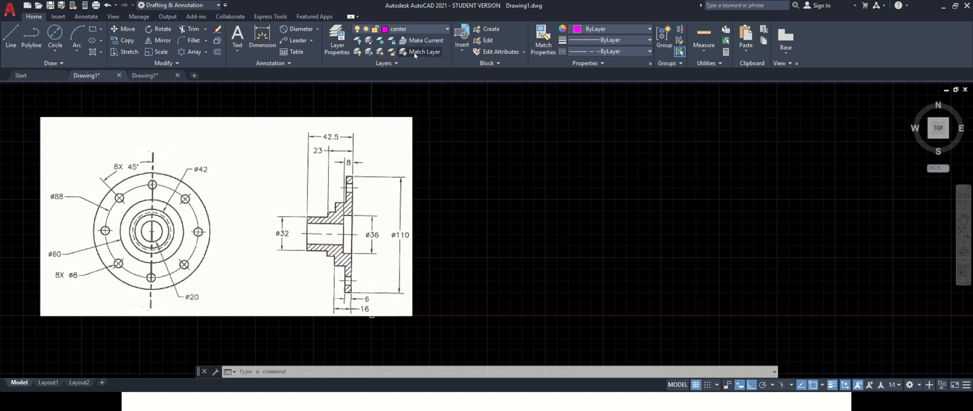
- Draw a horizontal center line 150 mm long to the right of the reference image
click(9, 37)
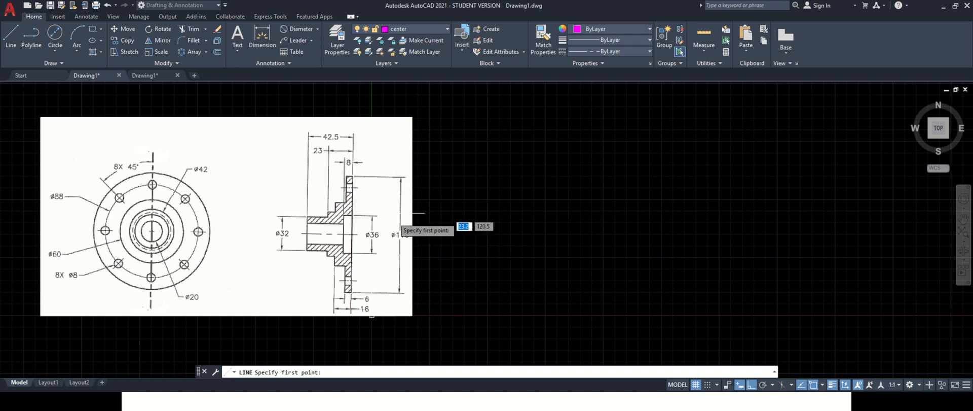
click(431, 229)
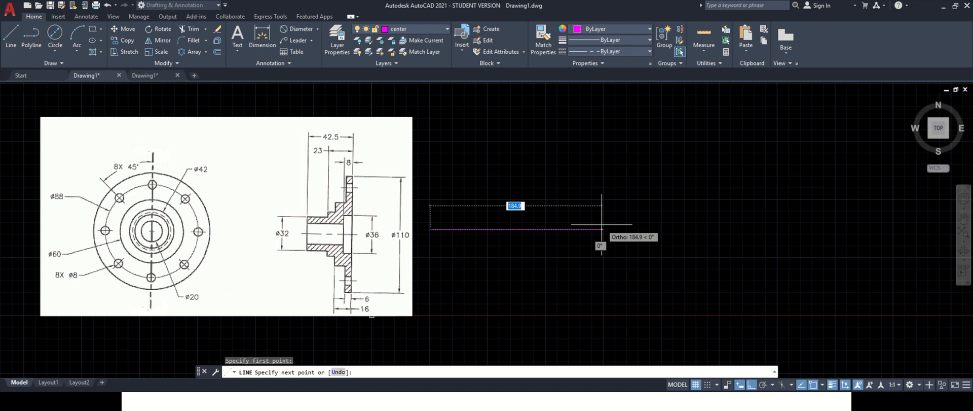
text(150)
key(Return)
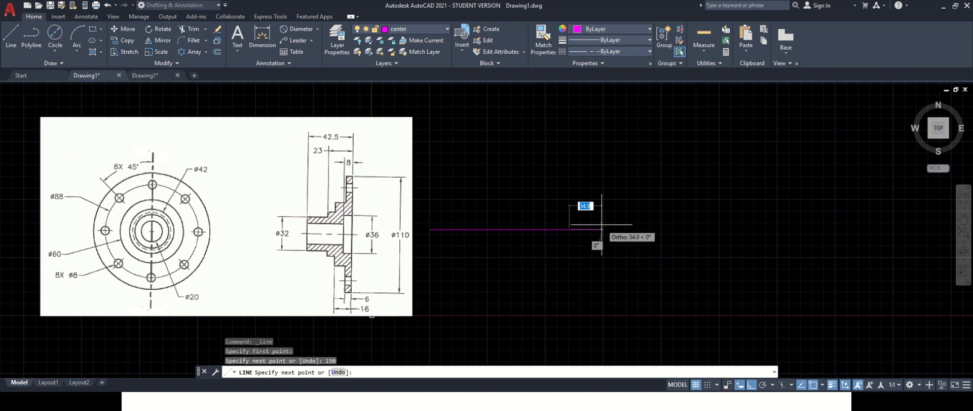
key(Escape)
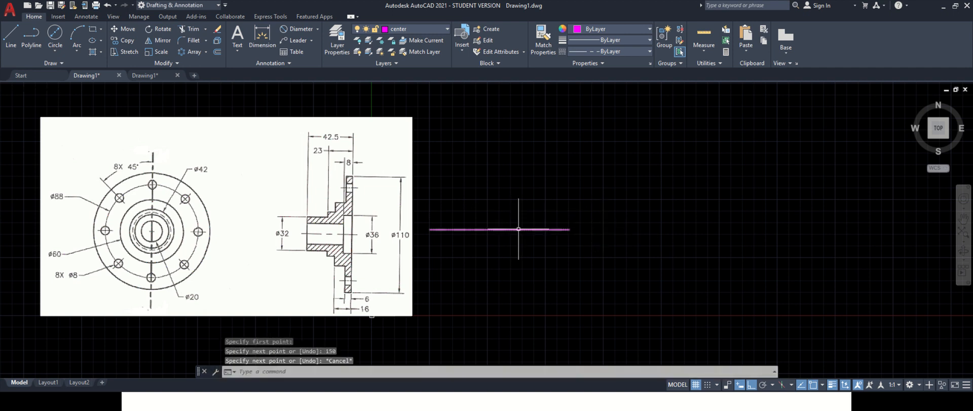
- Set the horizontal center line's linetype scale to 10 in its properties
click(516, 229)
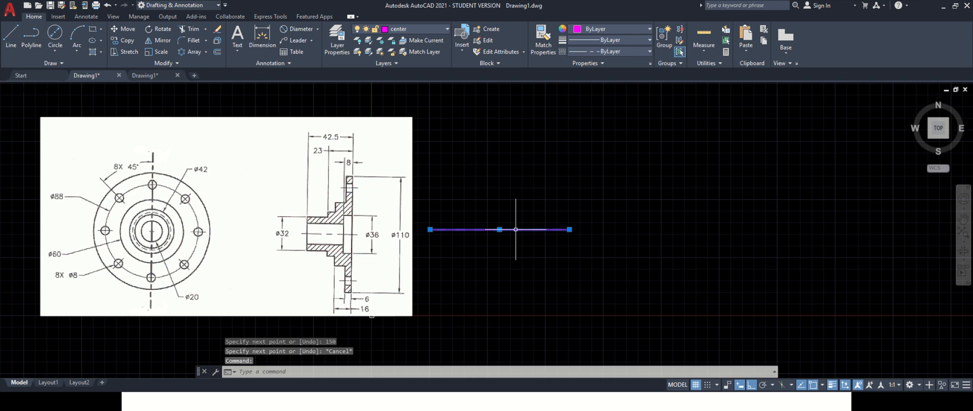
right_click(516, 229)
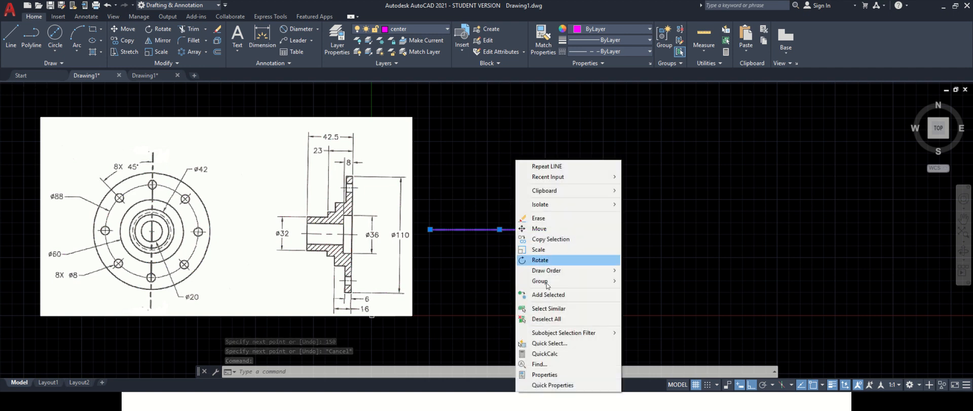
click(567, 374)
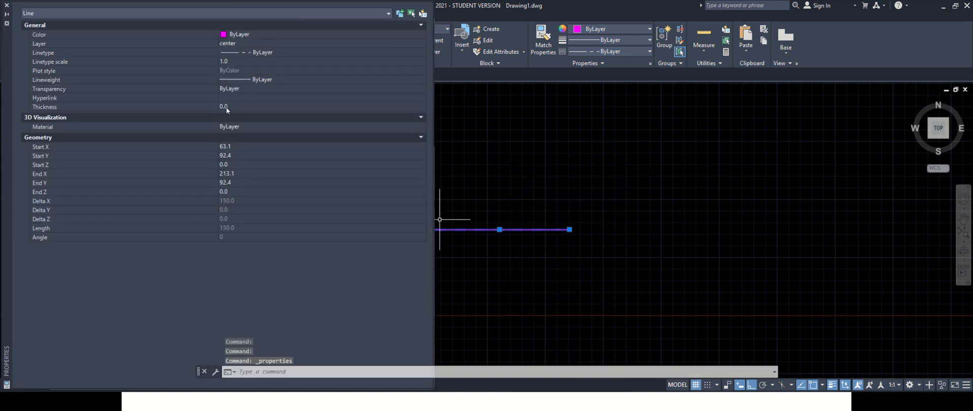
click(226, 62)
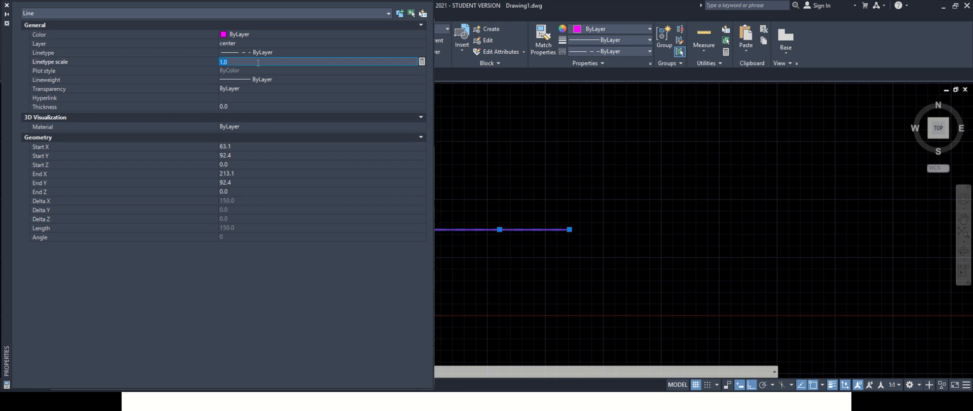
key(Return)
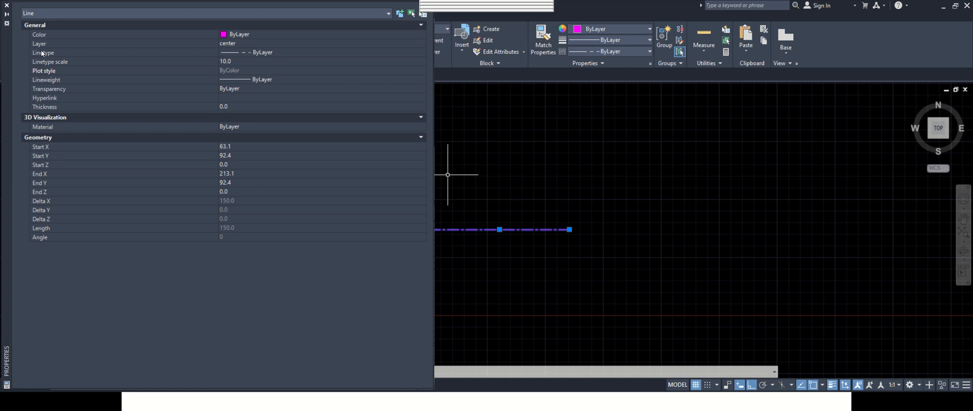
key(ctrl+1)
key(Escape)
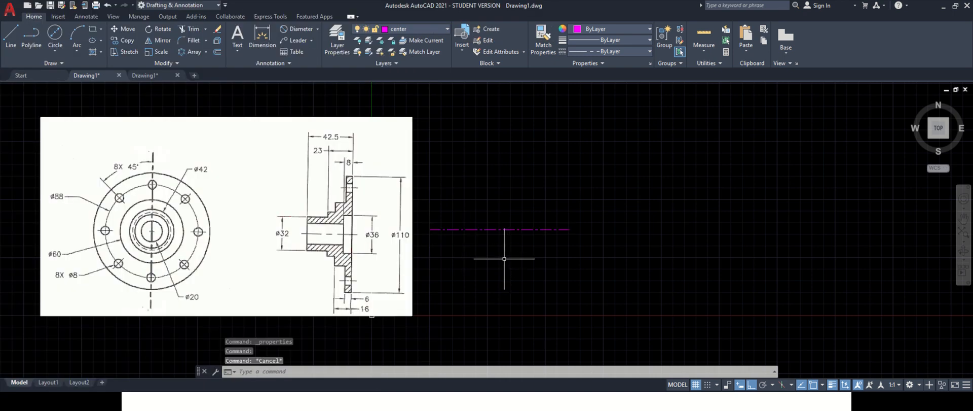
- Draw a vertical center line 60 mm upward from the horizontal line's midpoint
click(10, 36)
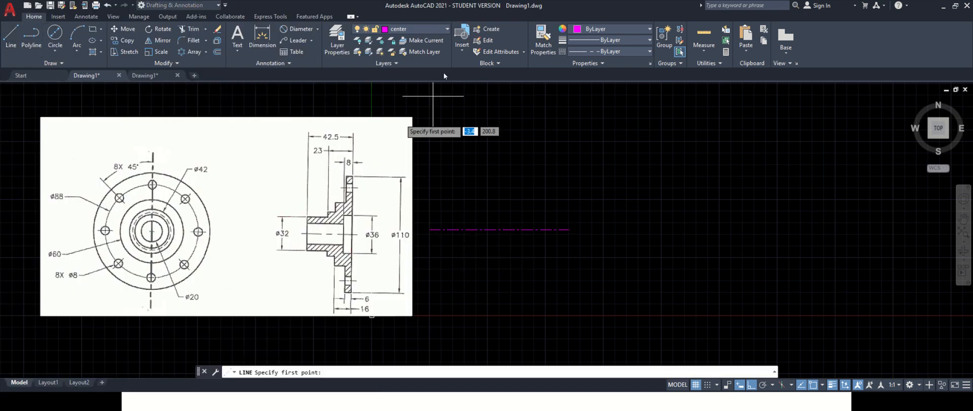
click(499, 229)
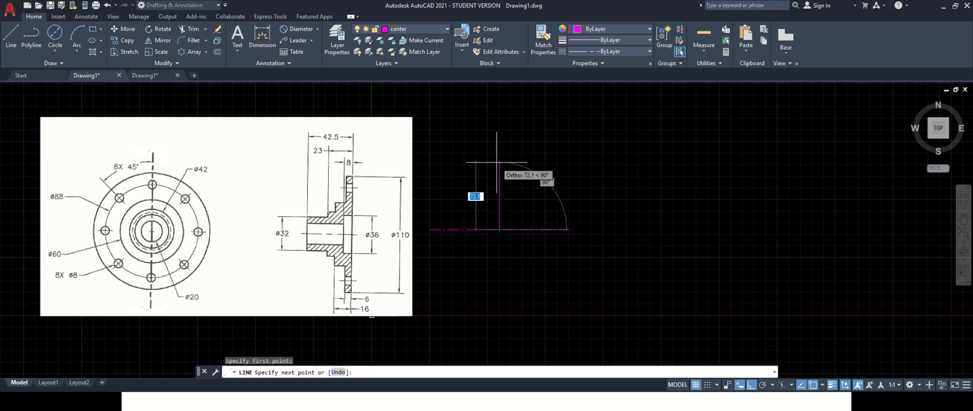
text(60)
key(Return)
key(Escape)
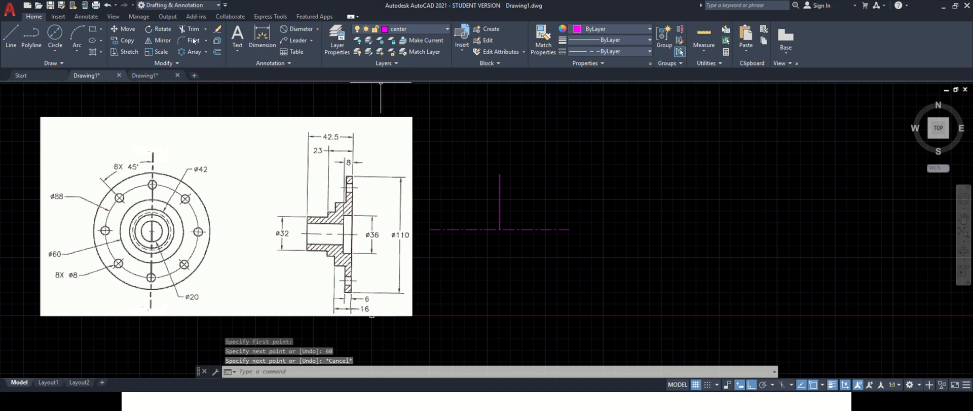
- Draw a vertical center line 60 mm downward from the horizontal line's midpoint
click(11, 34)
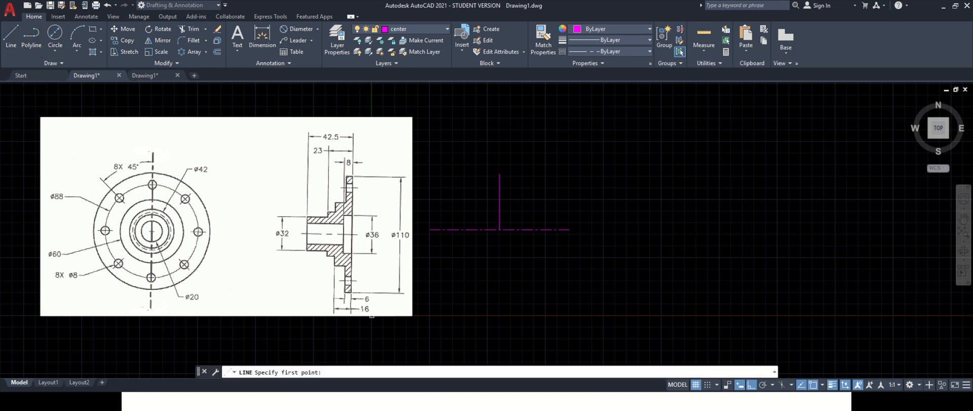
click(499, 229)
text(60)
key(Return)
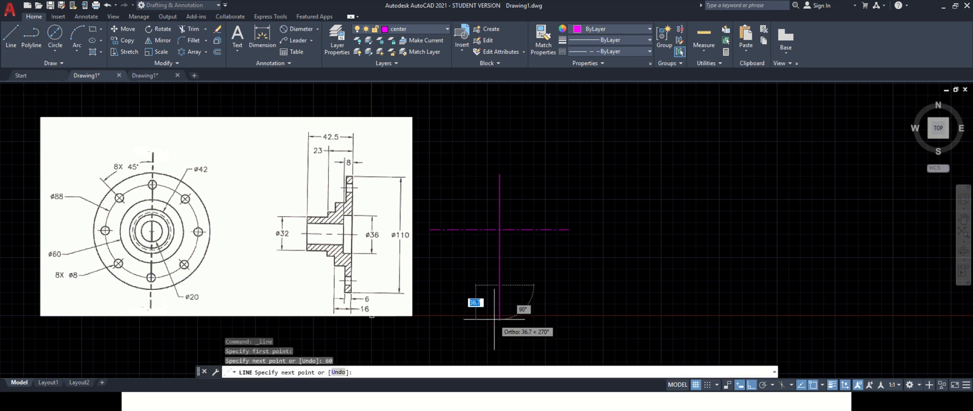
- Match both vertical center lines to the horizontal center line's properties
key(Escape)
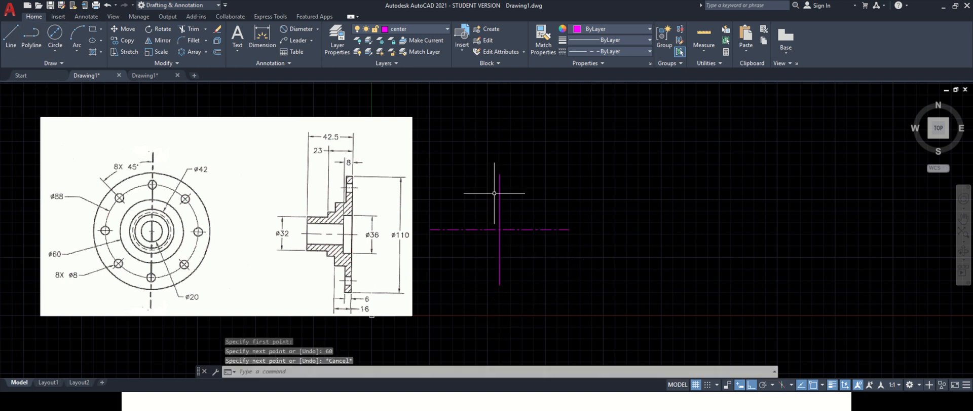
click(542, 43)
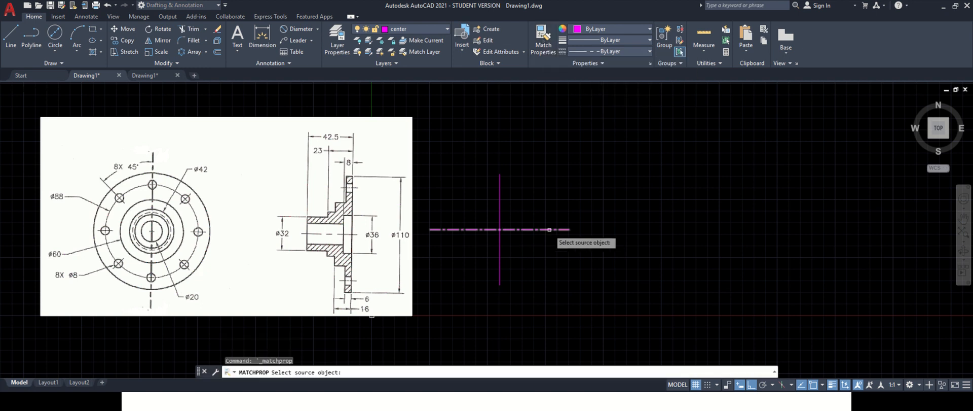
click(550, 229)
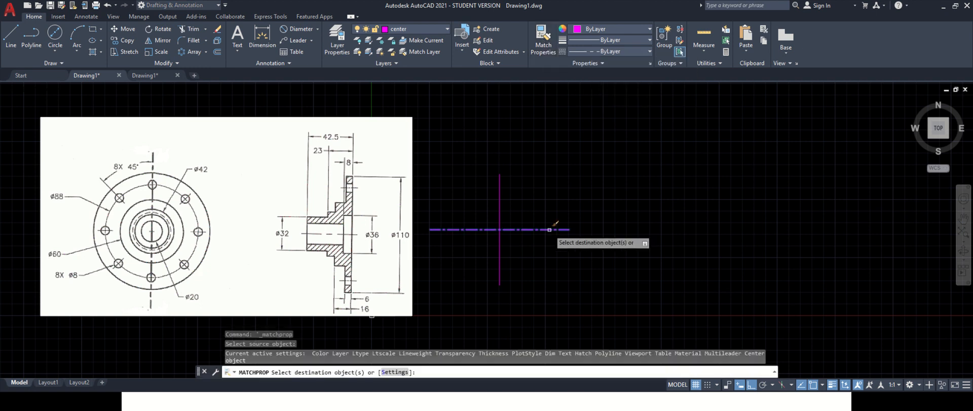
click(500, 195)
click(501, 250)
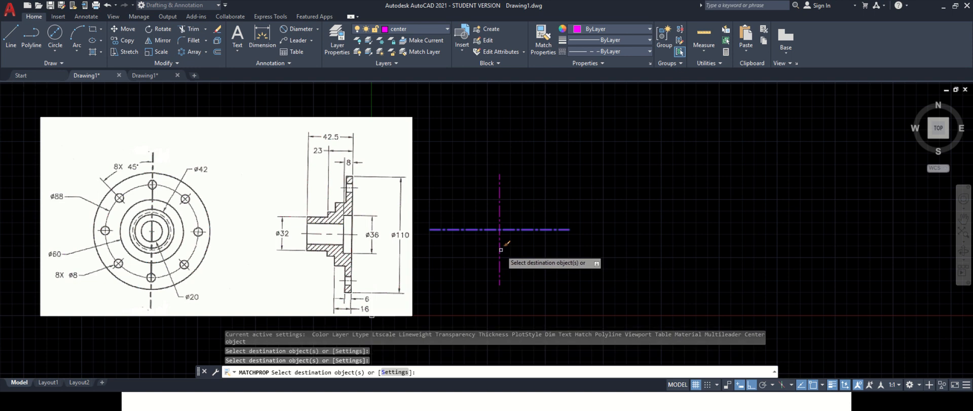
key(Escape)
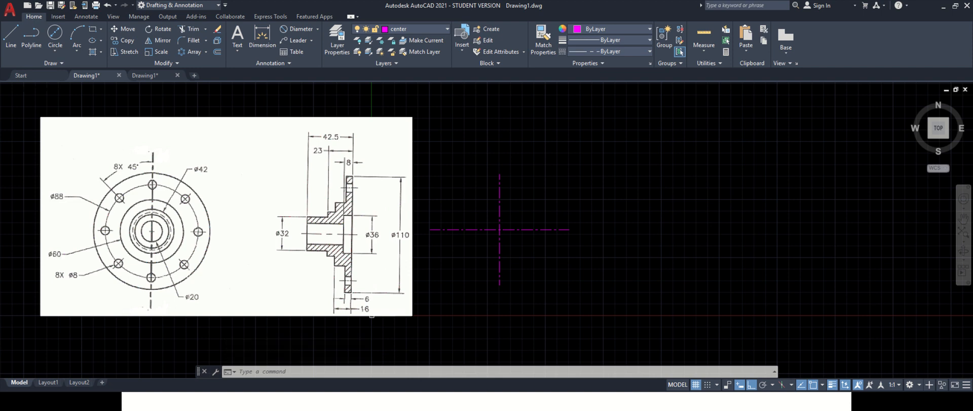
- Switch to the Object layer and draw a 100 mm diameter circle centred on the center lines' intersection
click(409, 31)
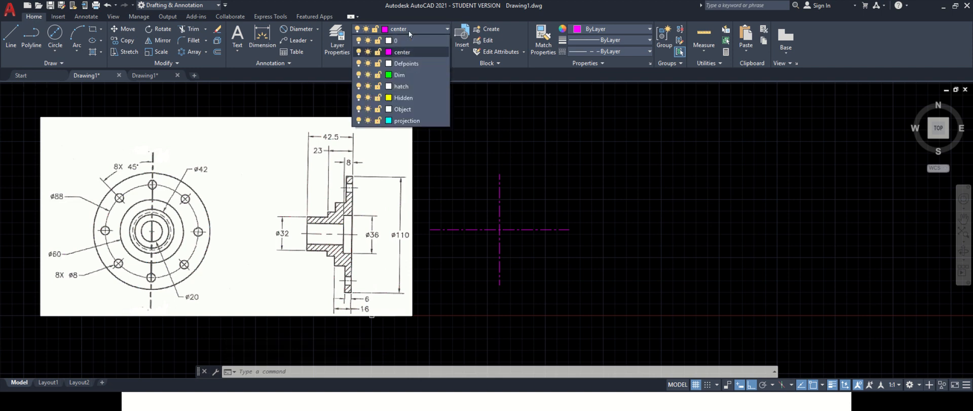
click(415, 109)
click(58, 50)
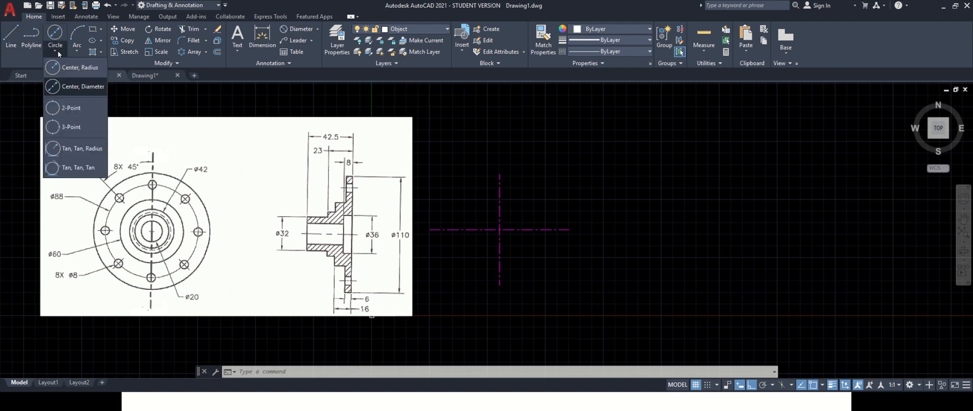
click(84, 86)
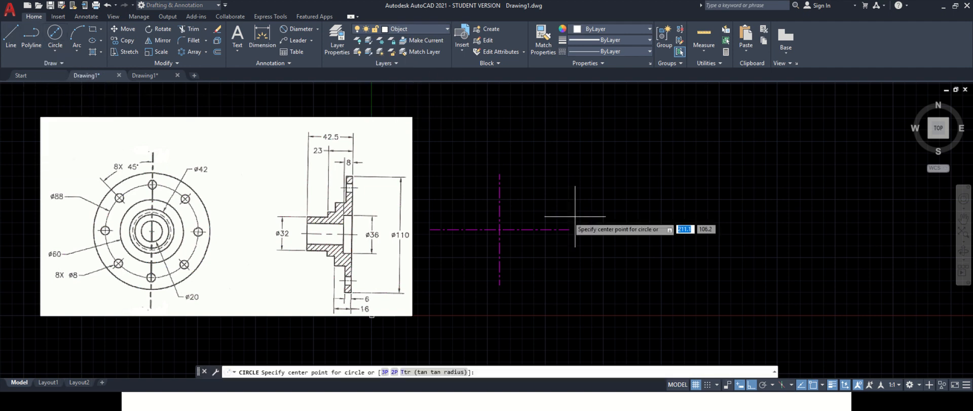
click(500, 229)
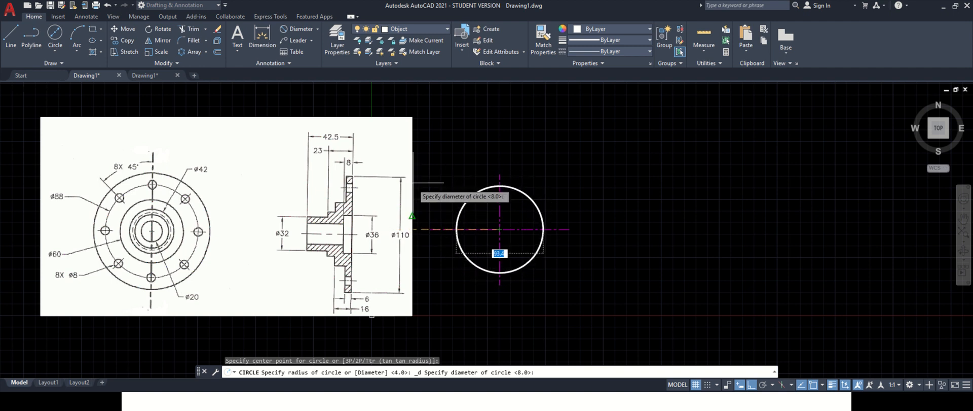
text(100)
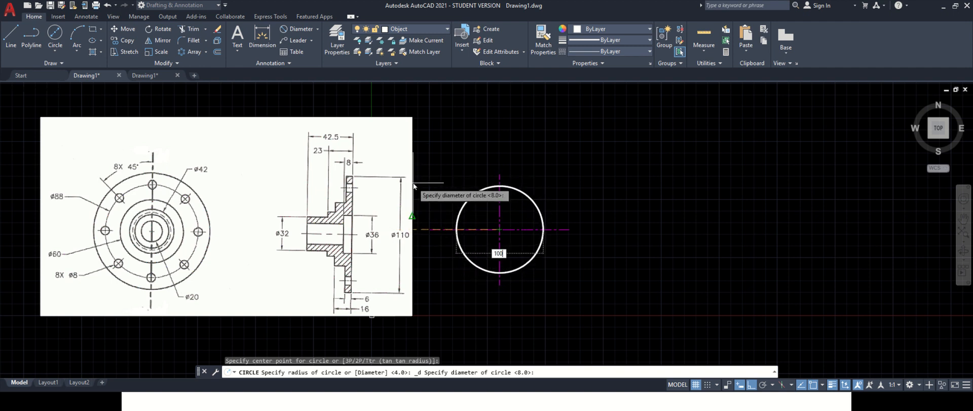
key(Return)
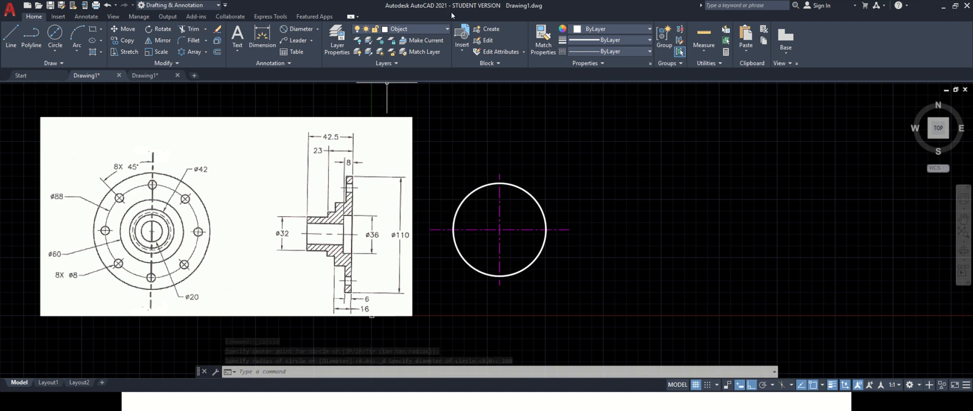
- Switch to the center layer and draw an 88 mm diameter circle at the same center
click(437, 31)
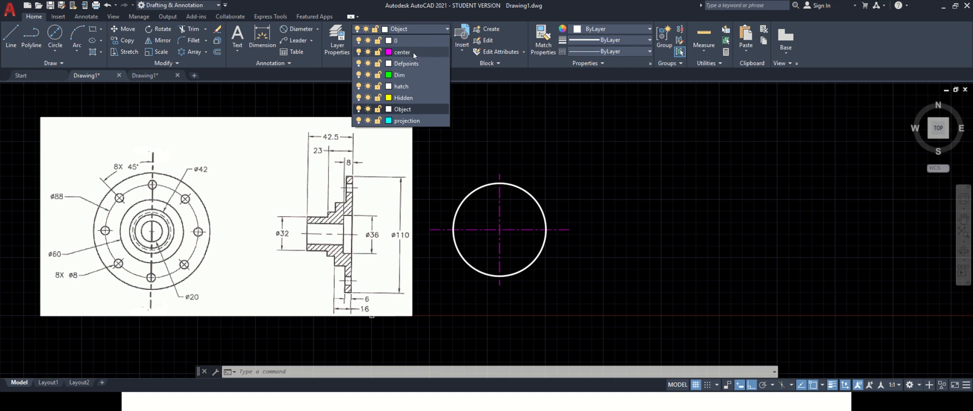
click(413, 52)
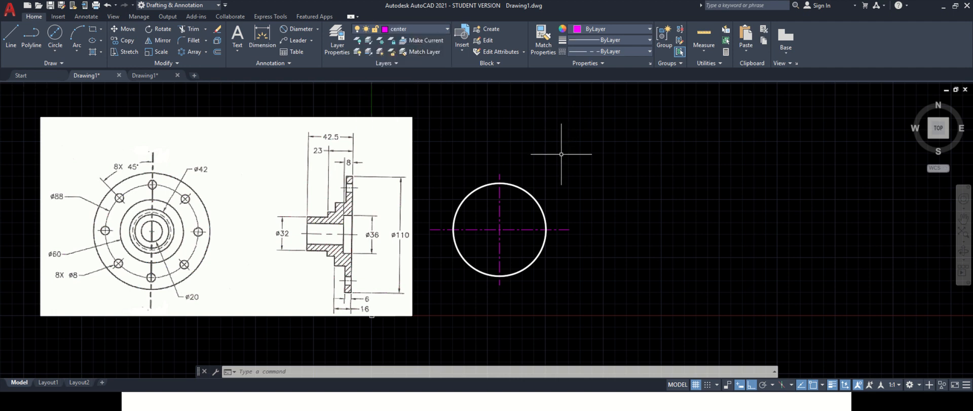
text(c)
key(Return)
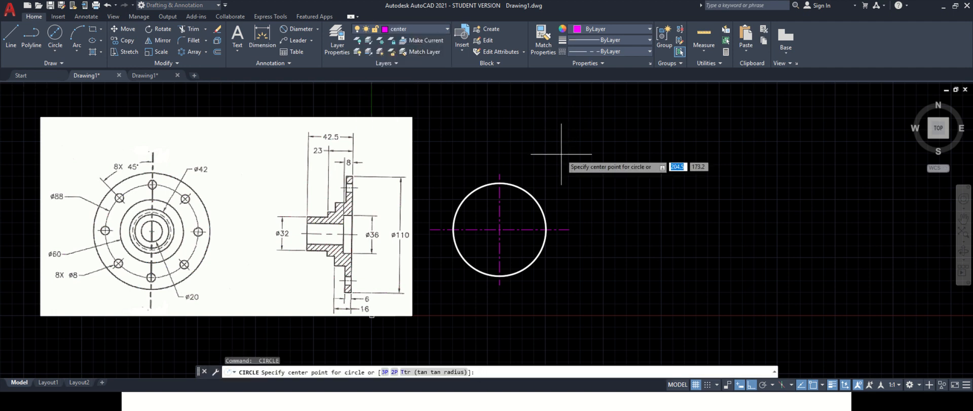
click(497, 229)
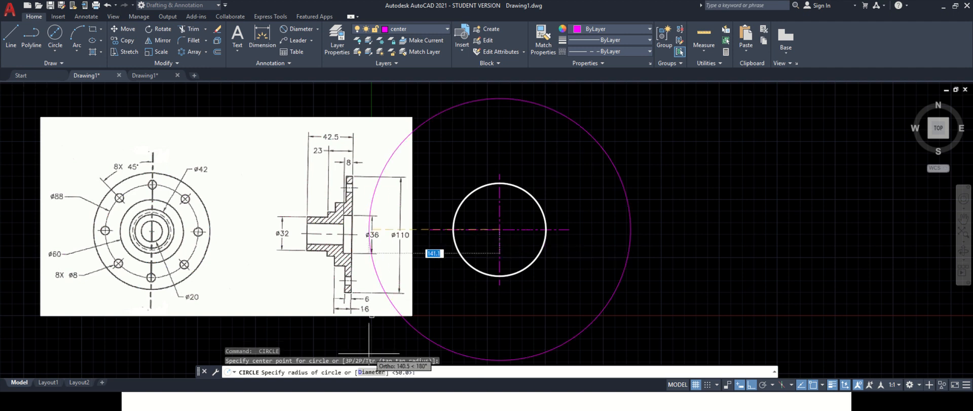
text(d)
key(Return)
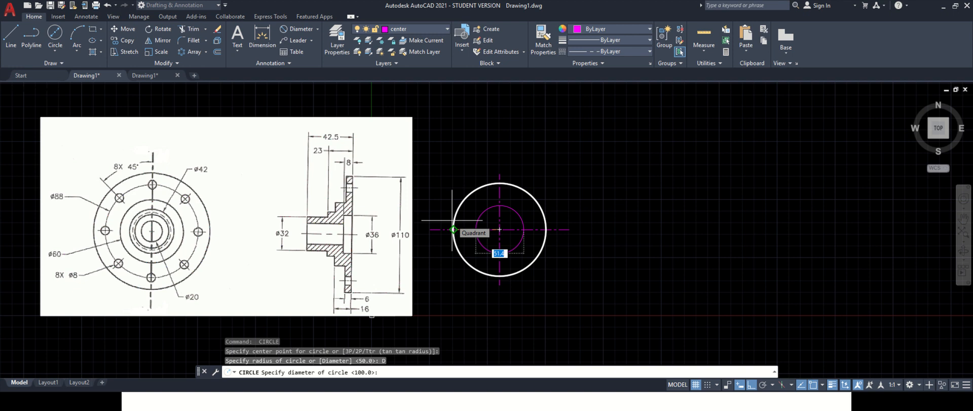
text(88)
key(Return)
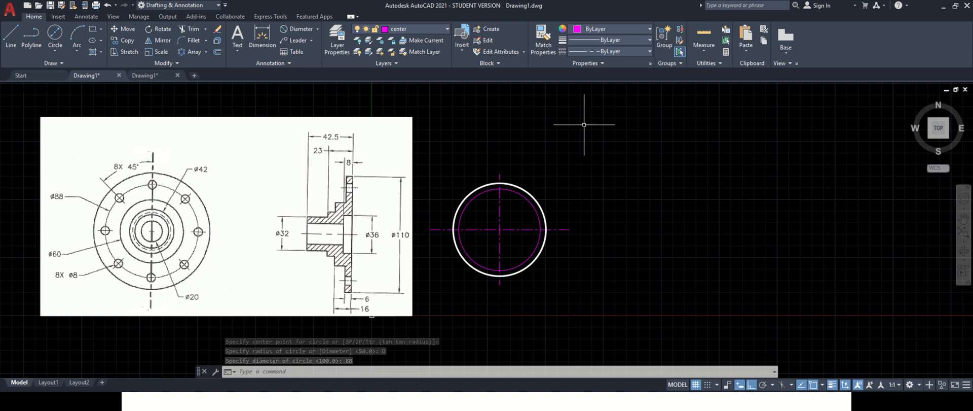
- Switch to the Object layer and draw a 60 mm diameter circle at the same center
click(424, 27)
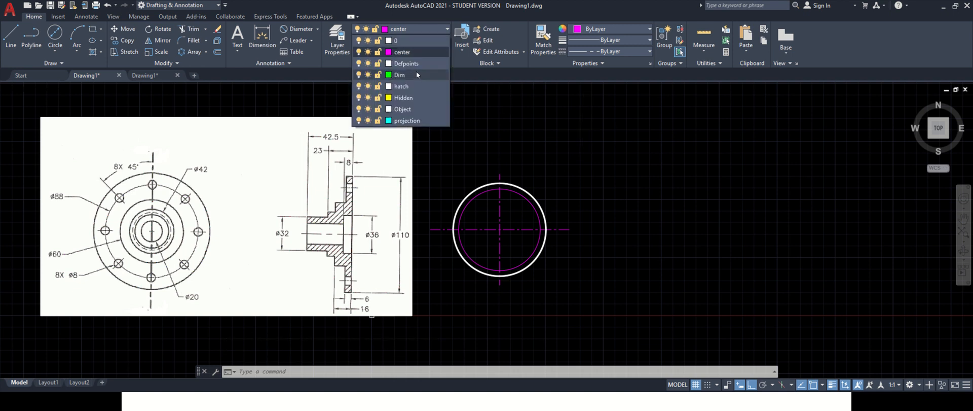
click(417, 110)
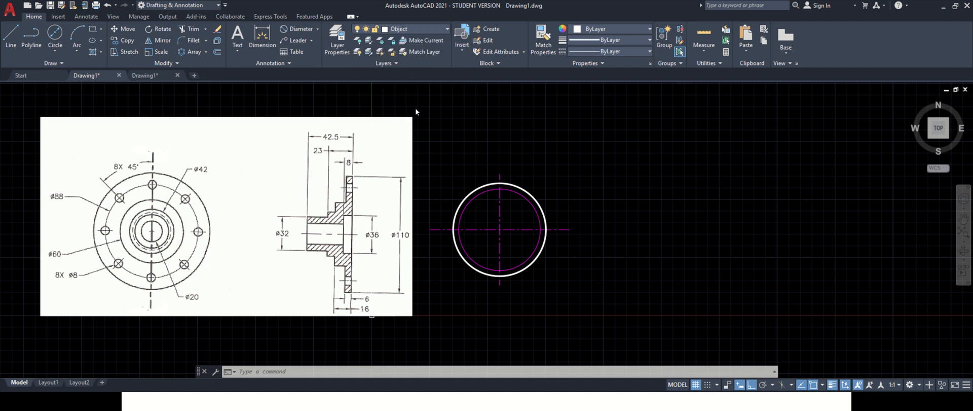
text(c)
key(Return)
click(500, 229)
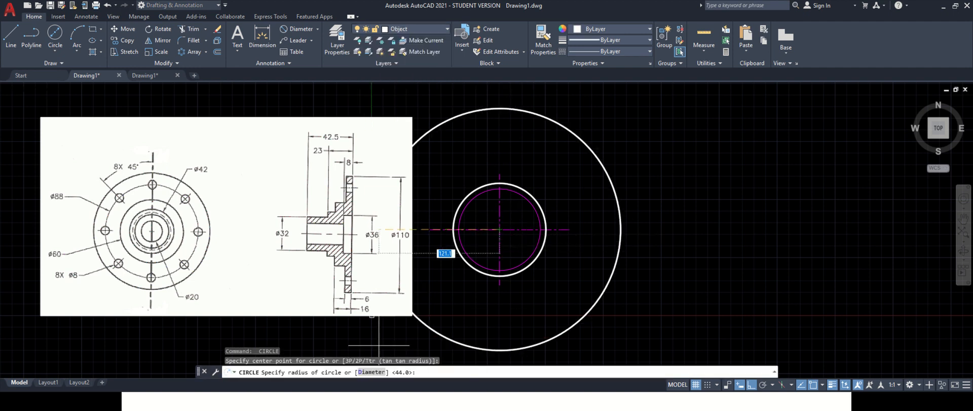
text(D)
key(Return)
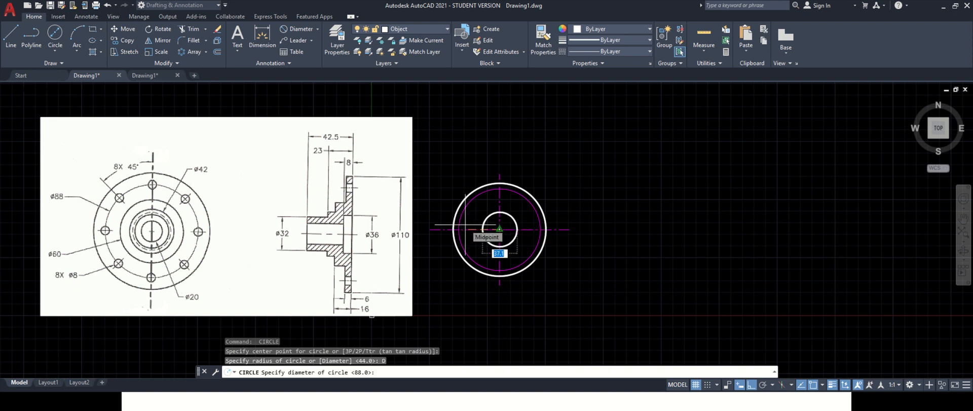
text(60)
key(Return)
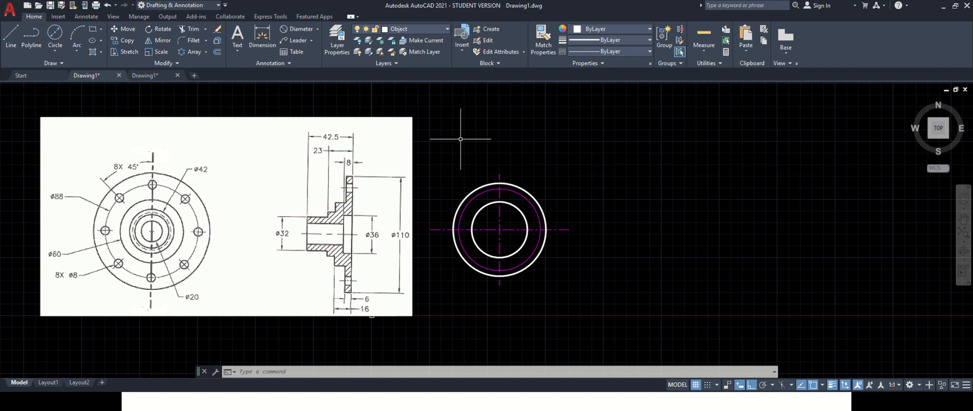
- Draw a 42 mm diameter circle at the same center
key(space)
click(499, 229)
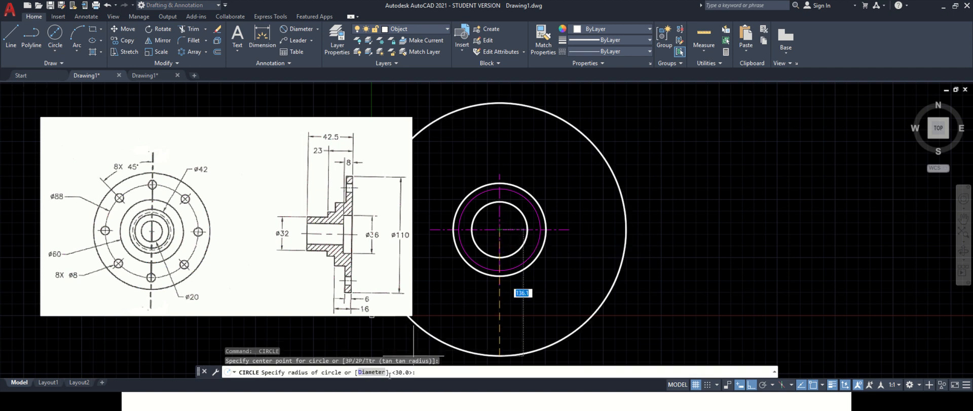
text(d)
key(Return)
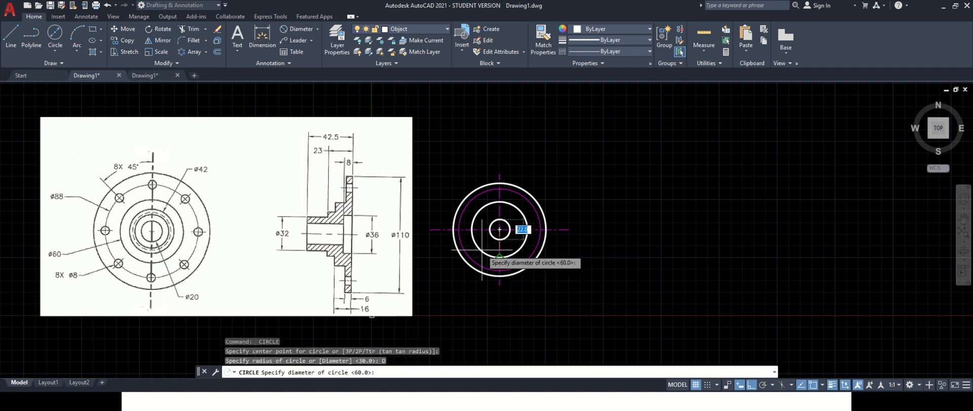
text(42)
key(Return)
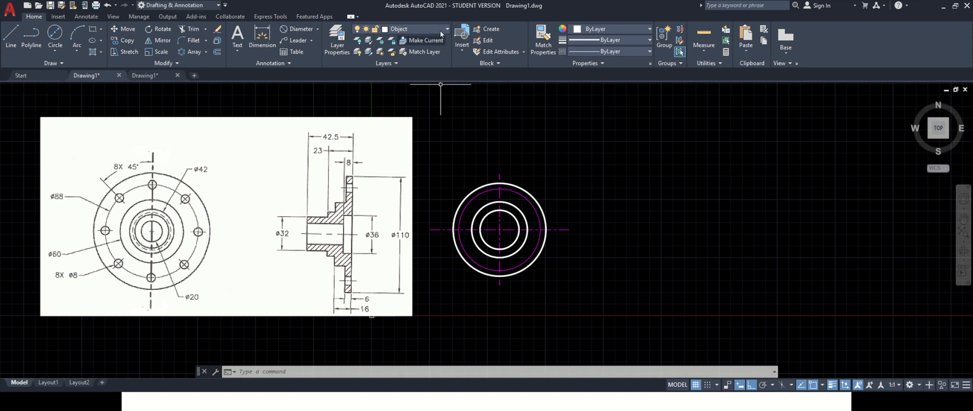
- Switch to the Hidden layer and draw a 36 mm diameter circle at the same center
click(407, 29)
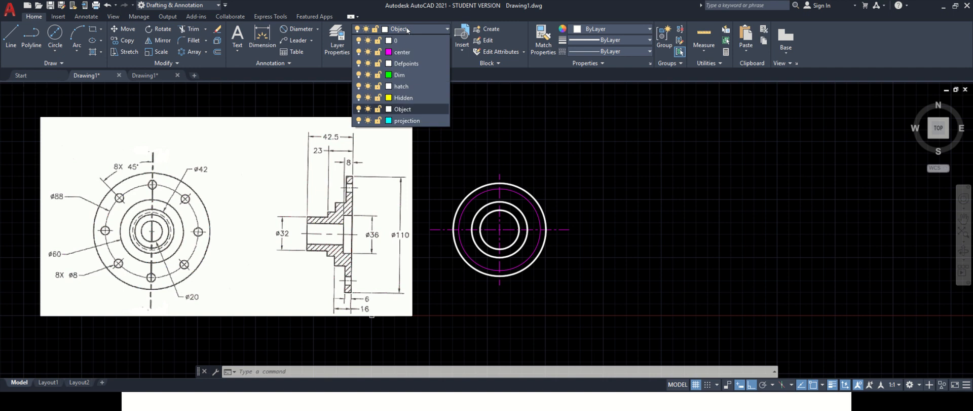
click(415, 99)
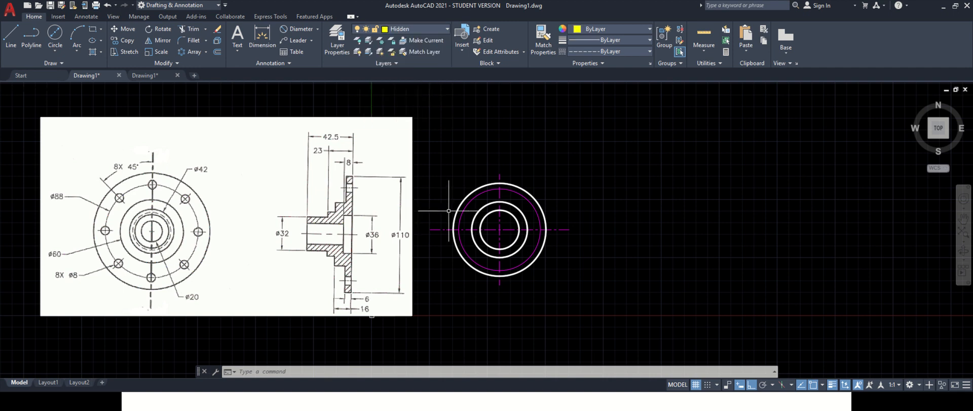
text(c)
key(Return)
click(499, 229)
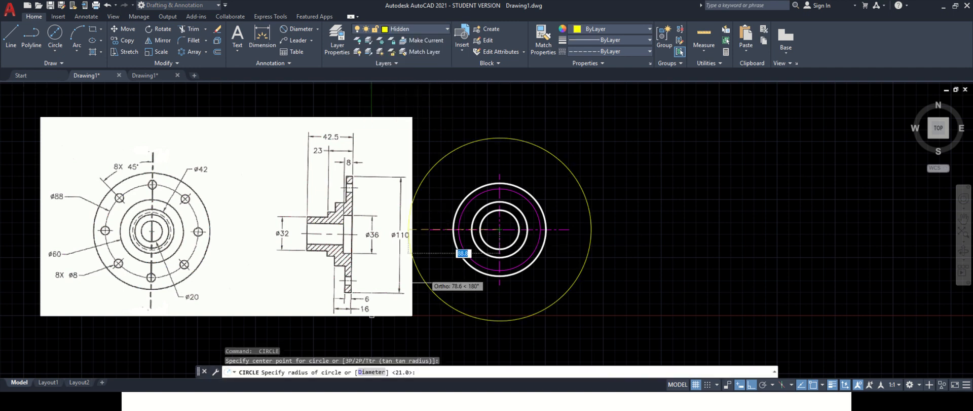
click(371, 372)
text(3)
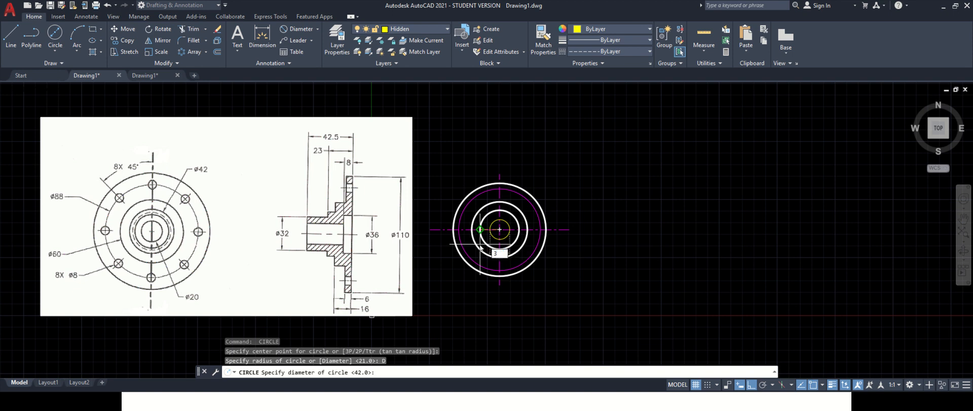
key(Return)
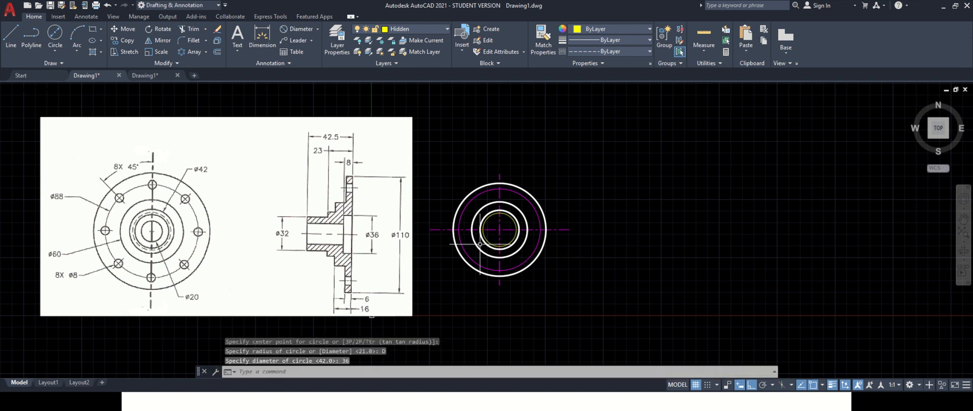
- Switch to the Object layer and draw a 32 mm diameter circle at the same center
click(404, 31)
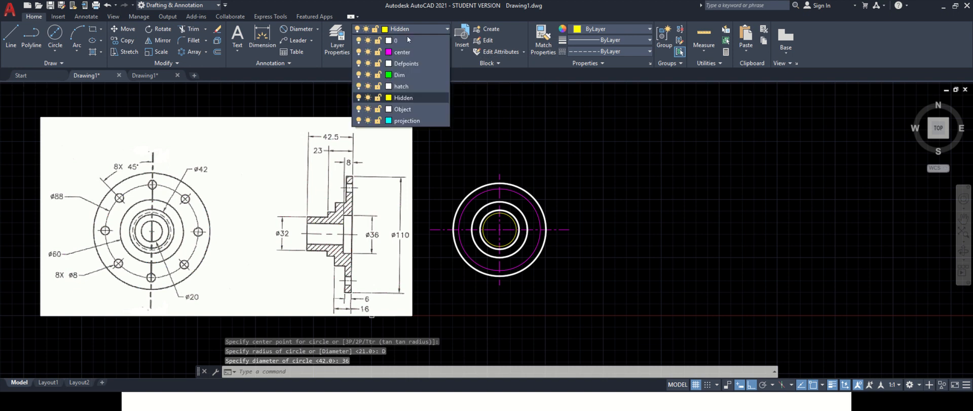
click(411, 109)
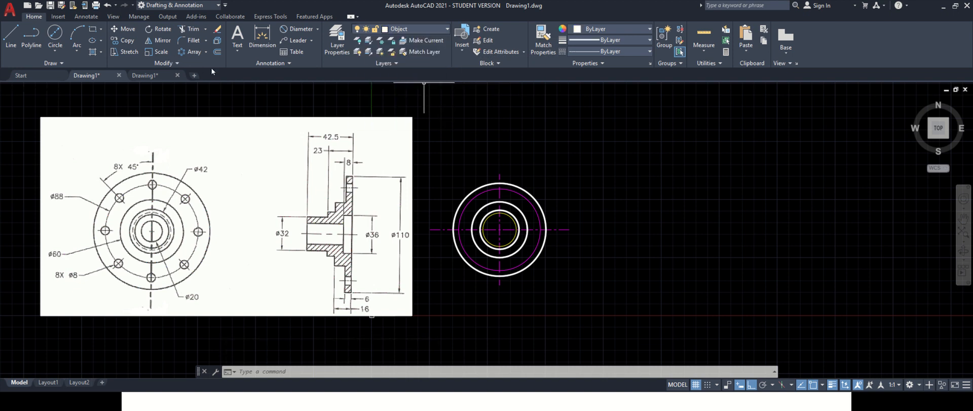
key(Return)
click(500, 229)
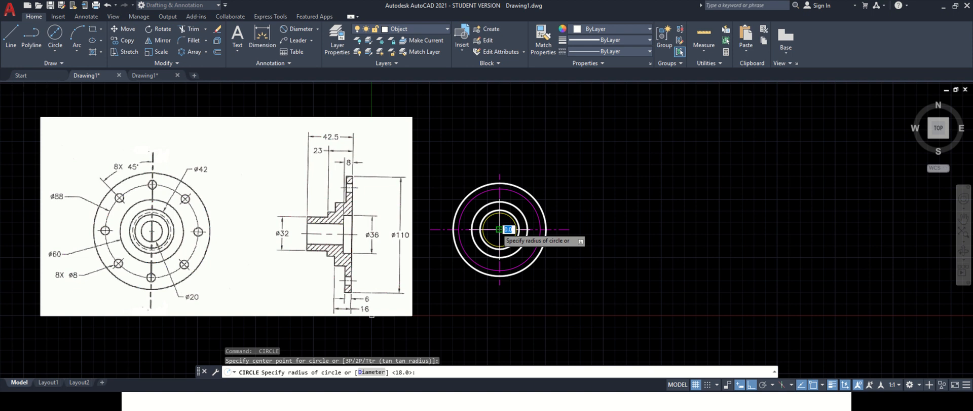
click(370, 373)
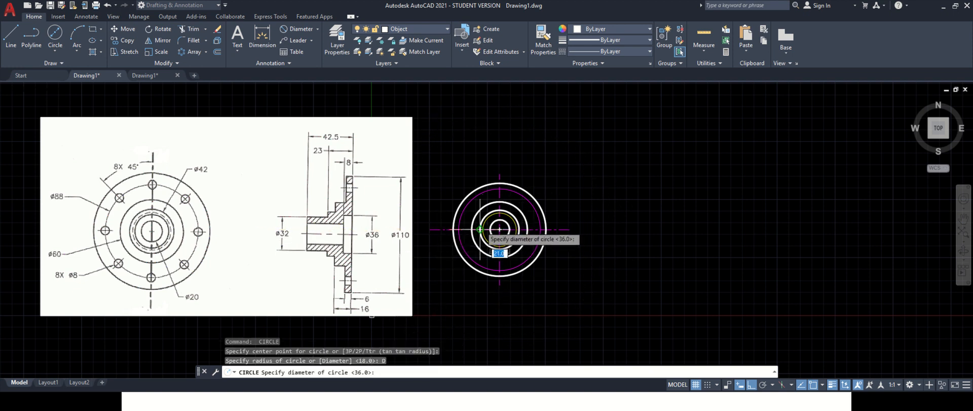
text(32)
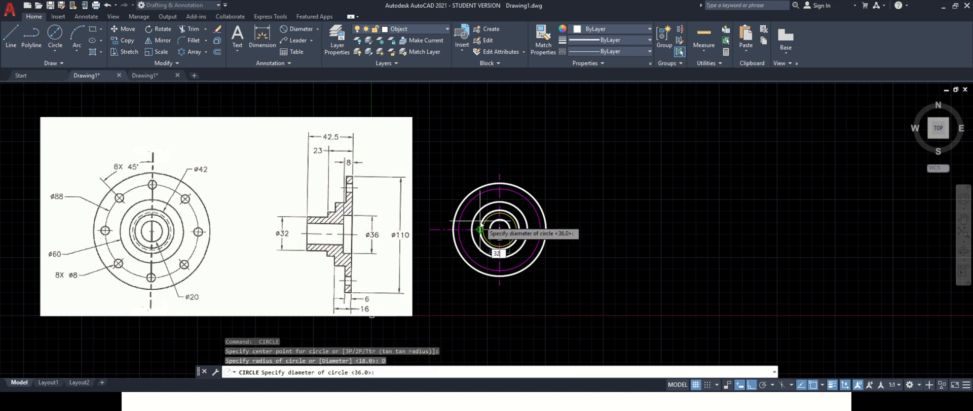
key(Return)
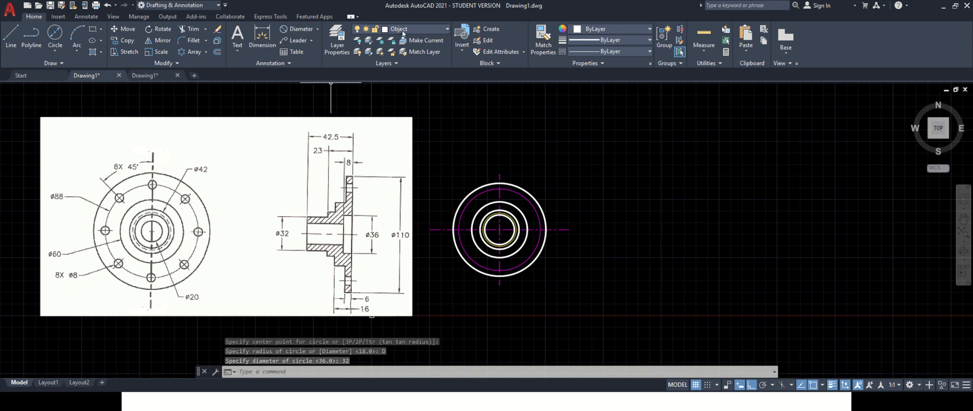
- Draw a 20 mm diameter circle at the same center
key(Return)
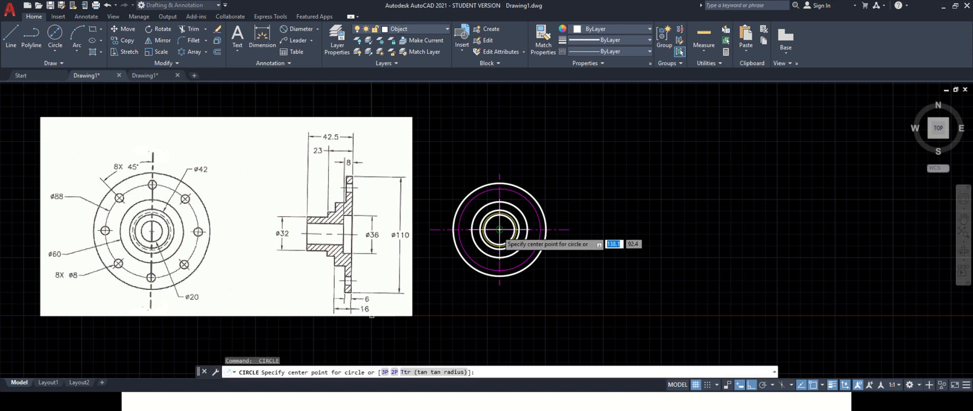
click(499, 229)
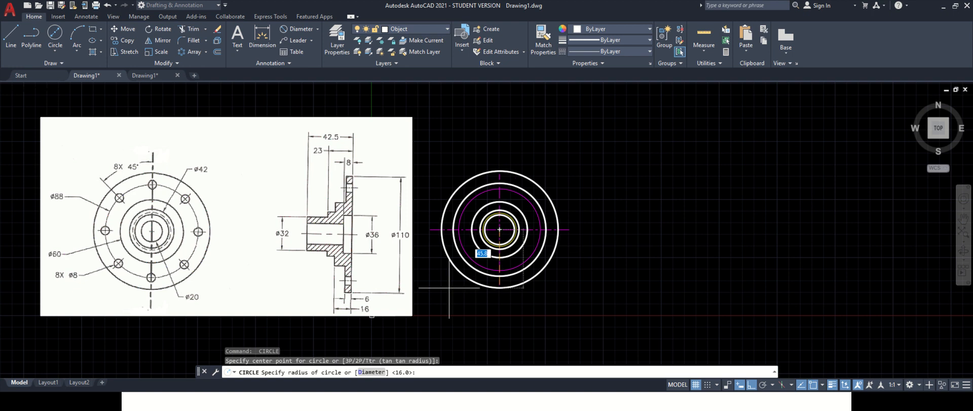
click(372, 371)
text(20)
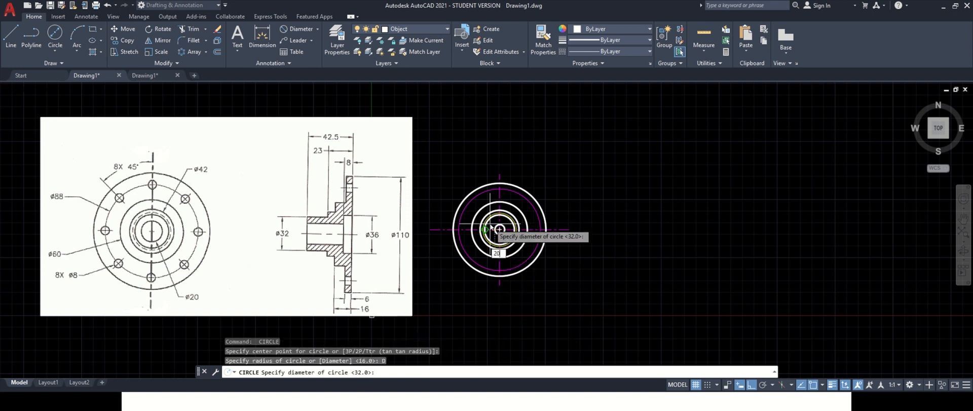
key(Return)
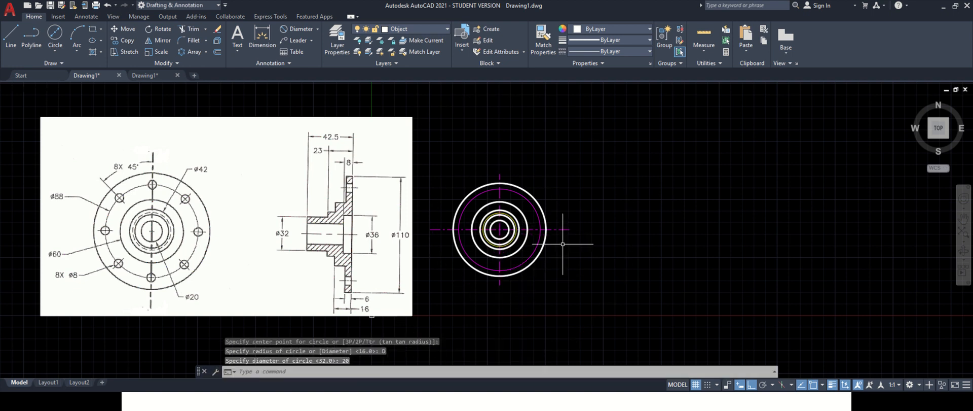
- Match the 88 mm pitch circle's properties to the horizontal center line
scroll(511, 222, up, 4)
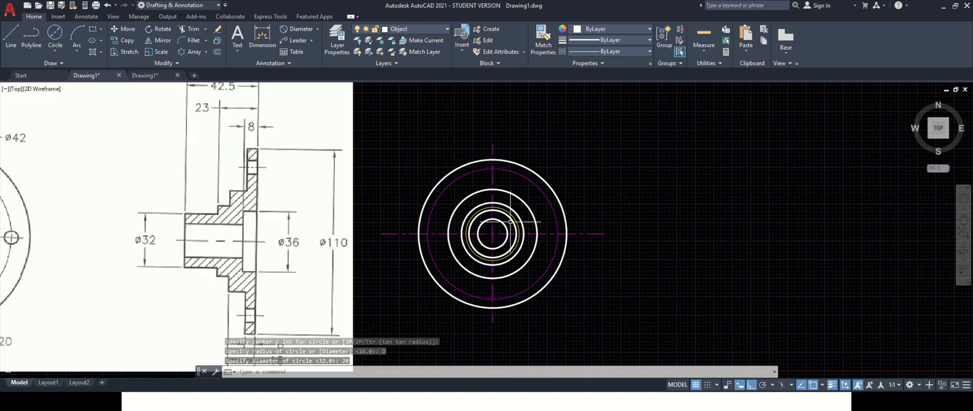
scroll(509, 205, down, 2)
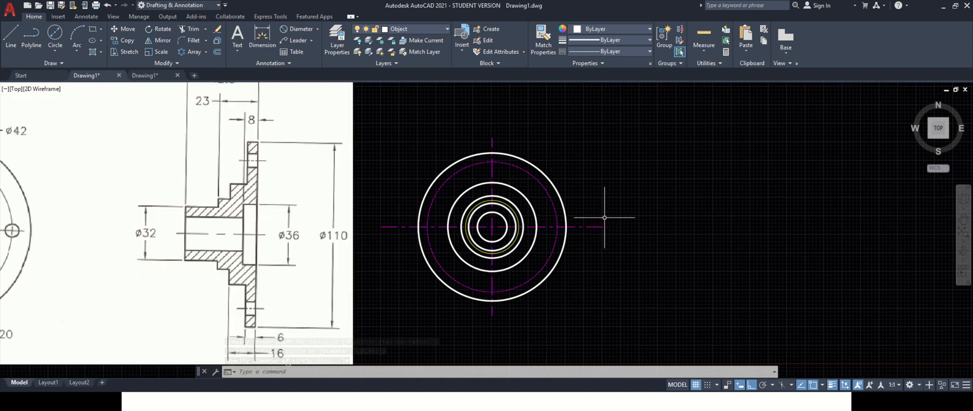
click(543, 37)
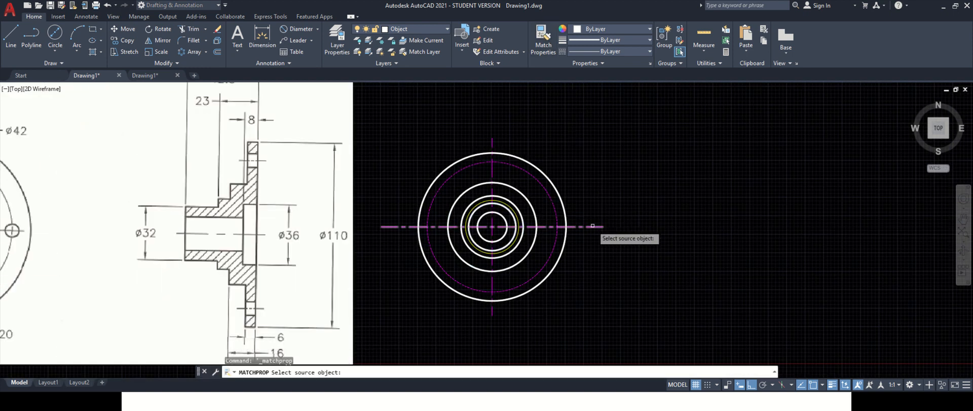
click(593, 227)
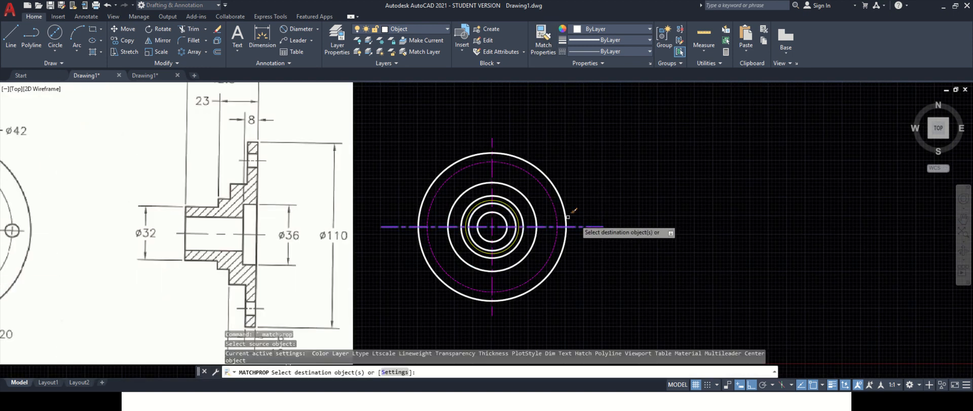
click(484, 161)
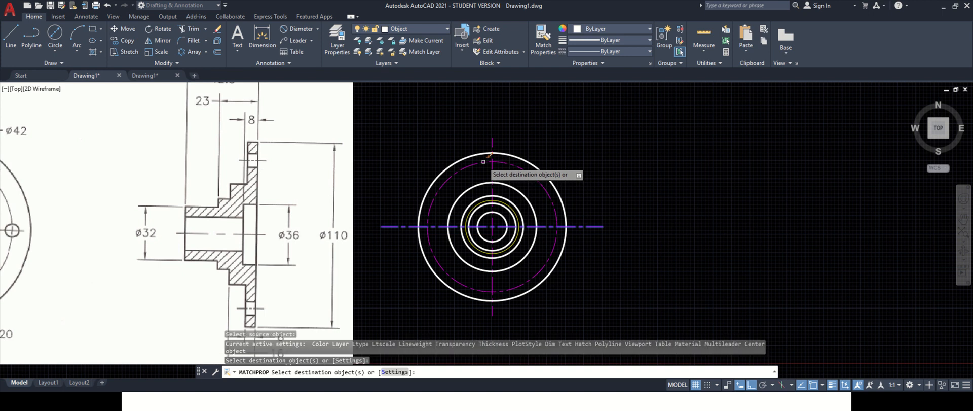
key(Escape)
- Set the linetype scale of the hidden 36 mm circle to 10
click(507, 204)
right_click(507, 203)
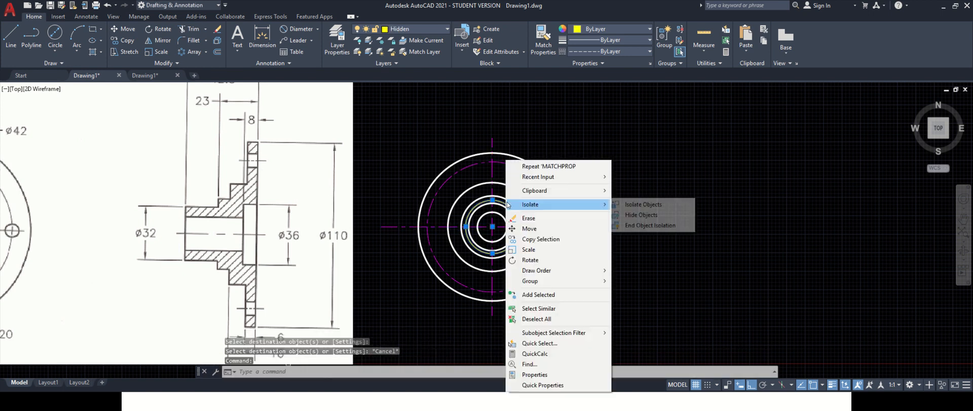
click(566, 374)
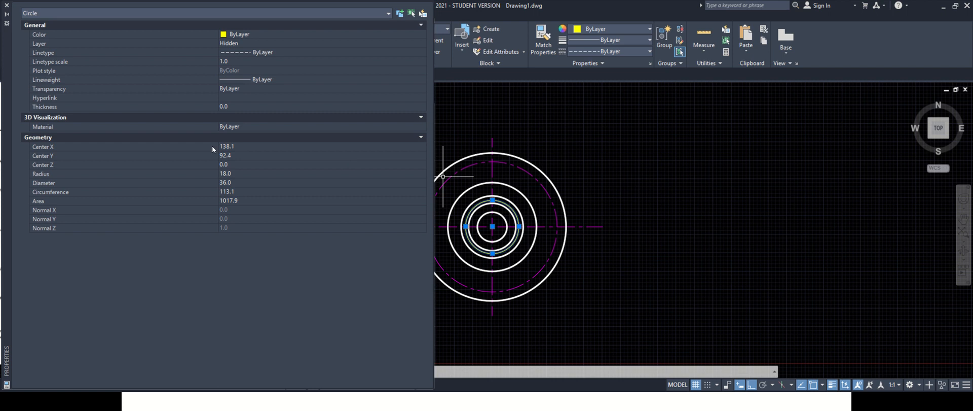
click(233, 61)
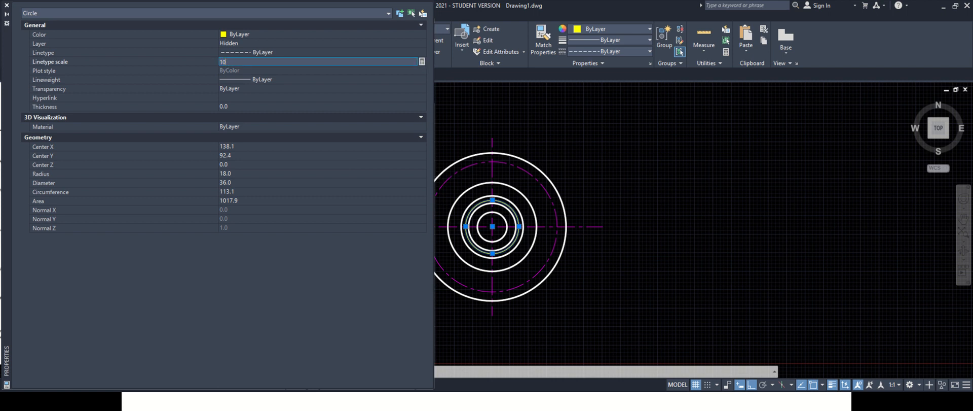
key(Return)
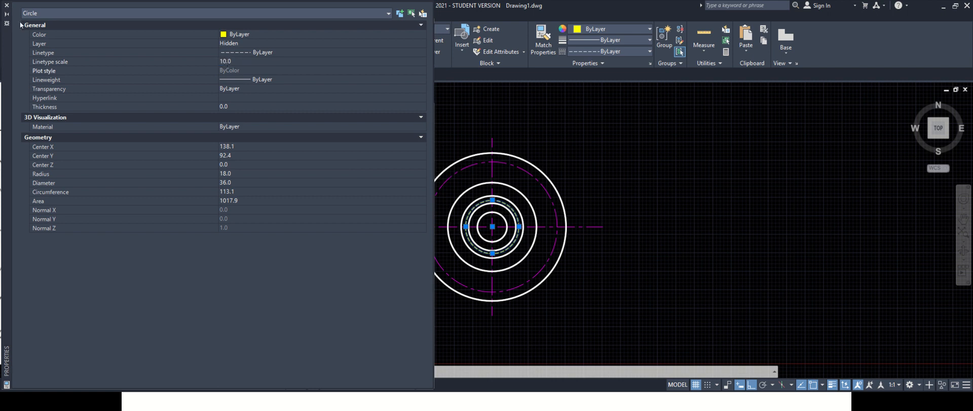
click(7, 7)
key(Escape)
- Draw an 8 mm diameter hole circle centered at the top of the 88 mm pitch circle
scroll(510, 206, down, 2)
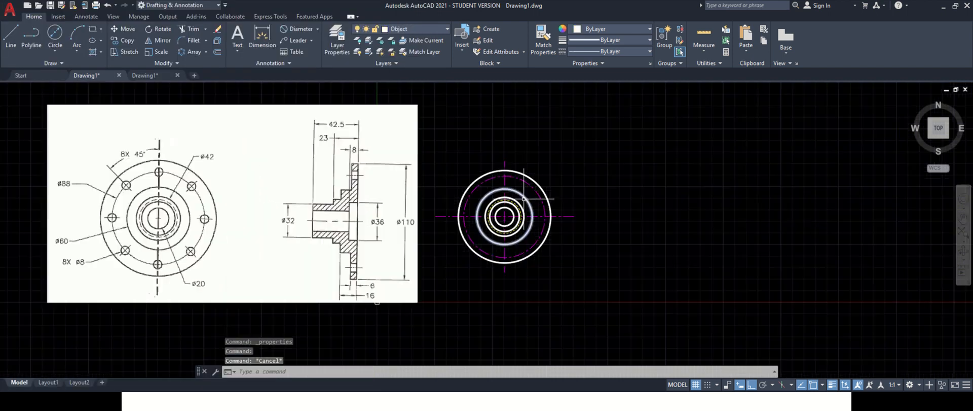
scroll(509, 207, up, 2)
scroll(510, 207, down, 2)
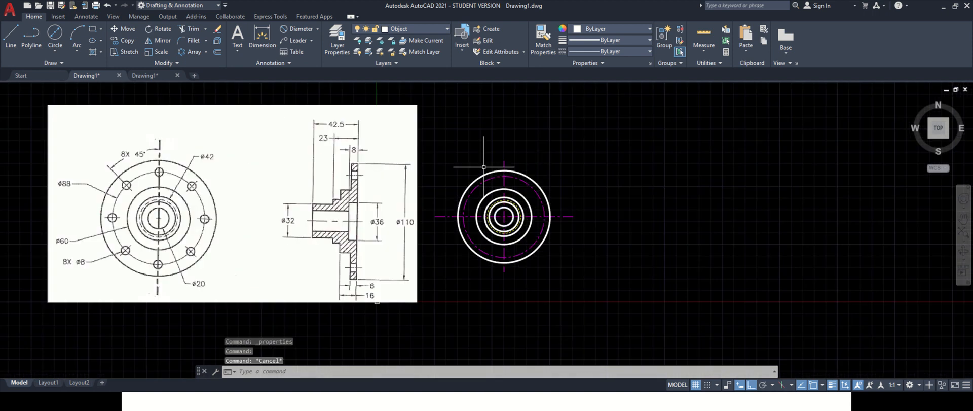
scroll(497, 167, up, 2)
scroll(497, 167, down, 2)
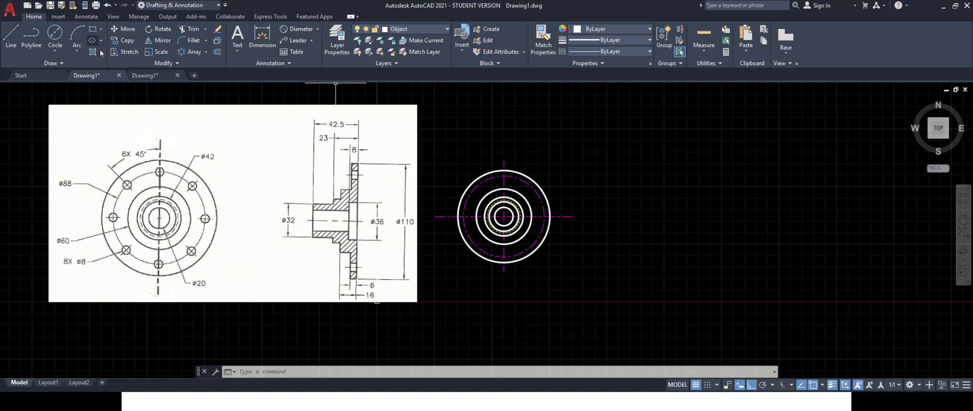
click(59, 53)
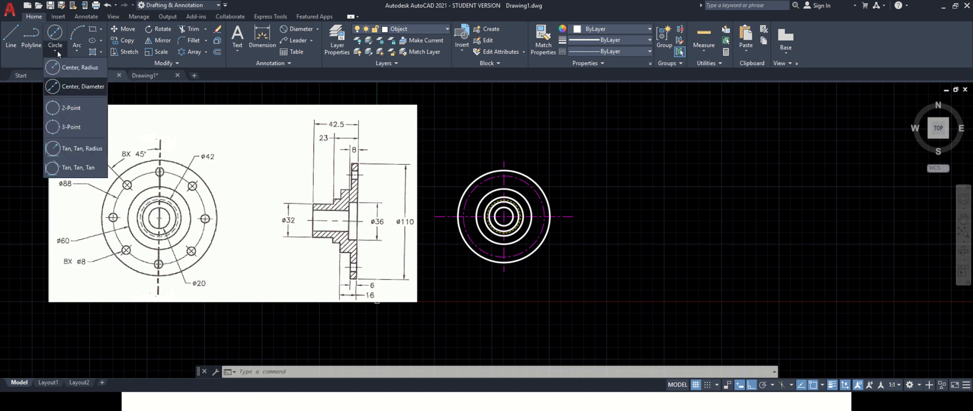
click(81, 87)
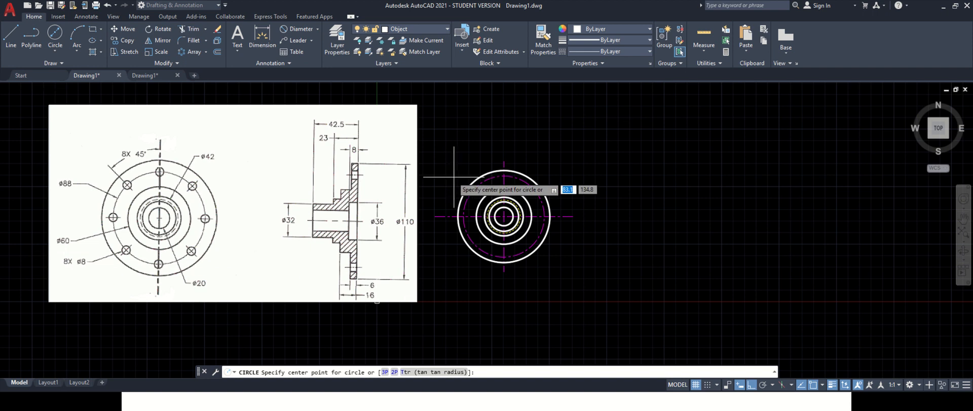
click(504, 176)
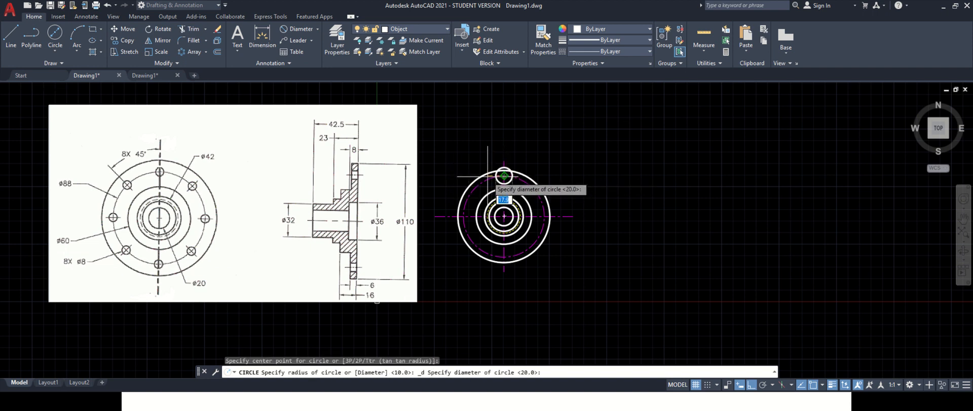
text(8)
key(Return)
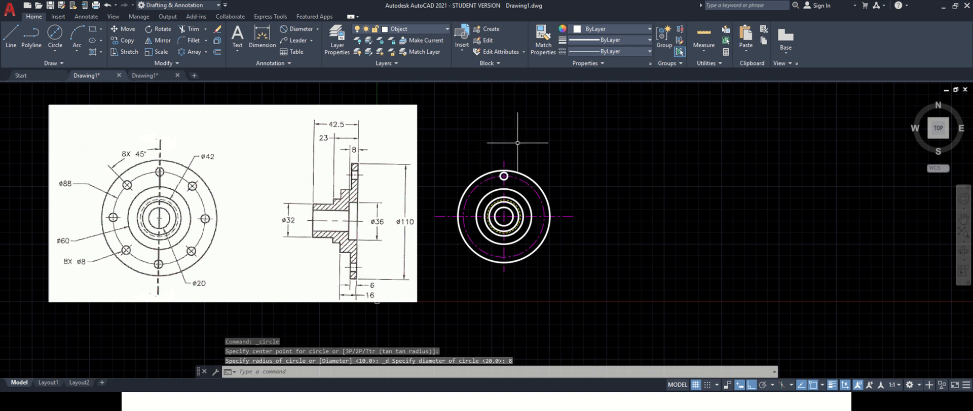
key(Escape)
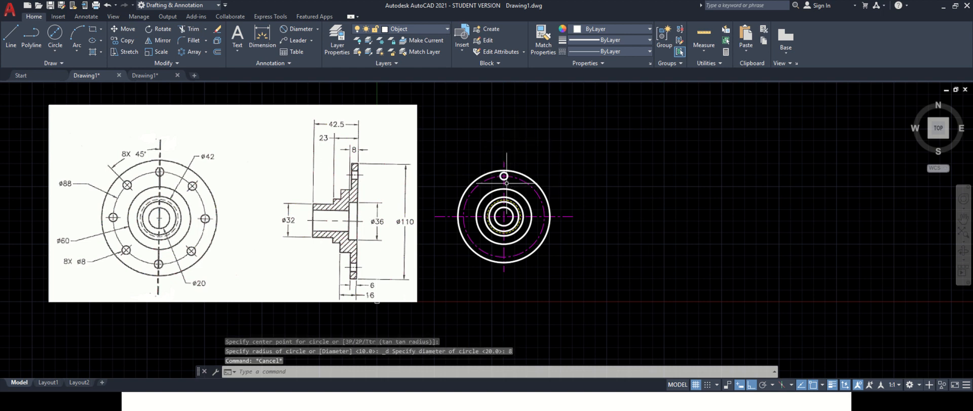
- Create a polar array of the 8 mm hole around the flange center
click(504, 176)
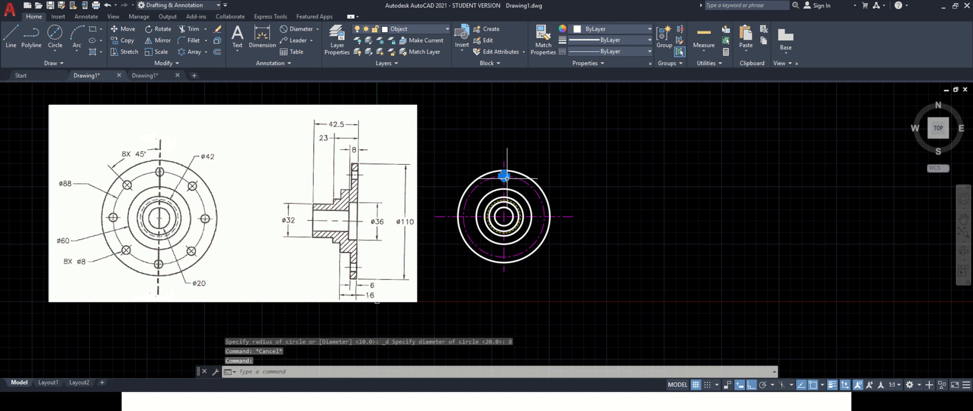
click(206, 52)
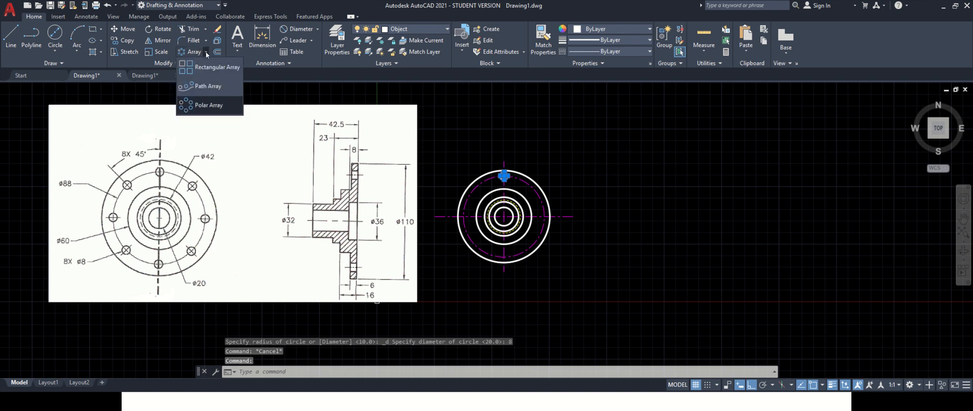
click(224, 104)
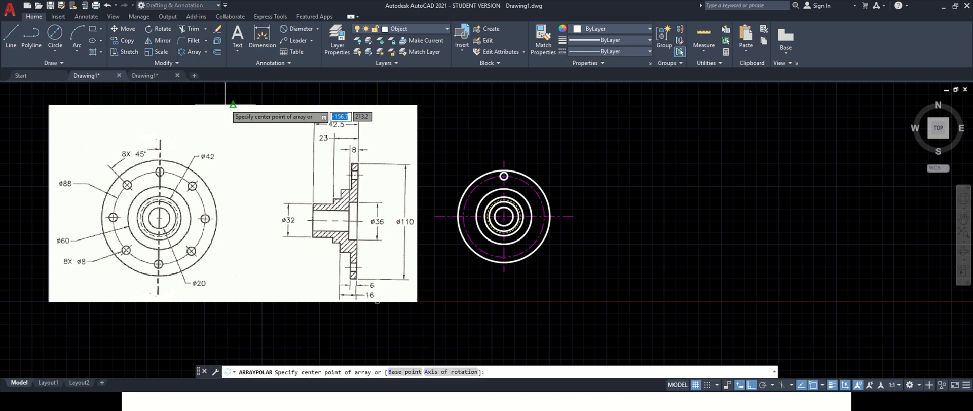
click(504, 216)
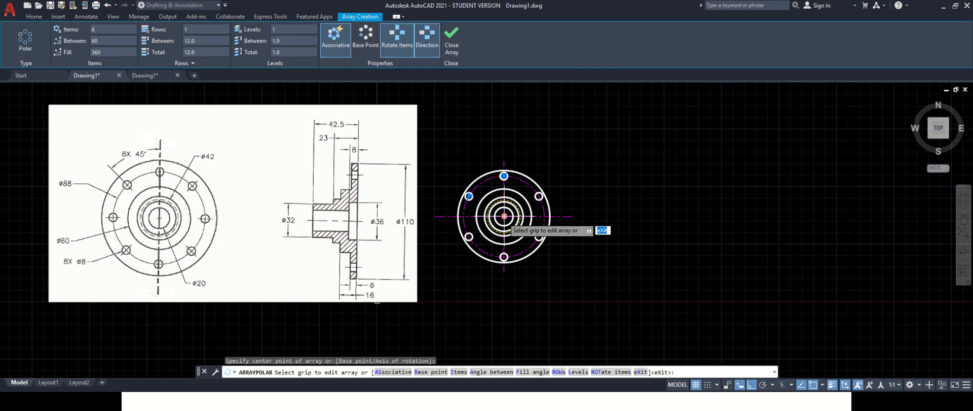
key(Return)
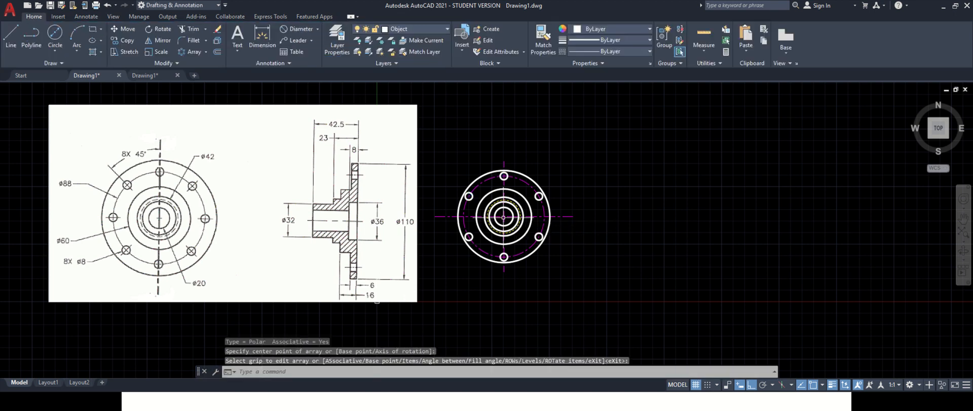
- Change the polar array of bolt holes to 8 items
click(472, 194)
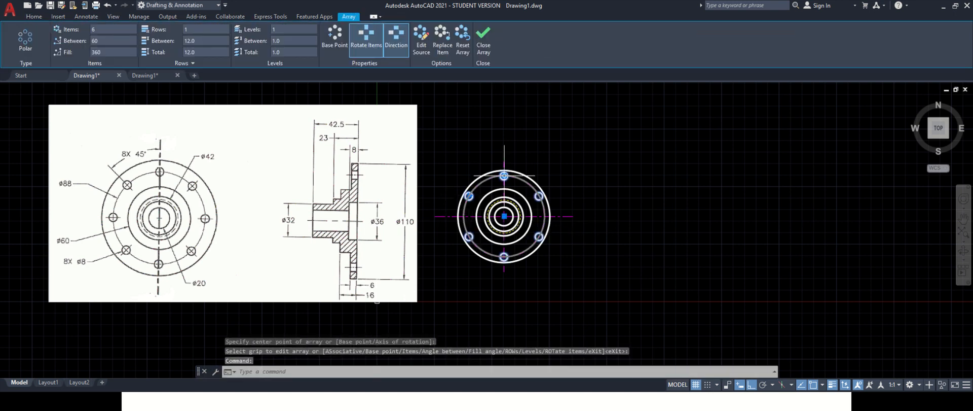
mouse_move(504, 177)
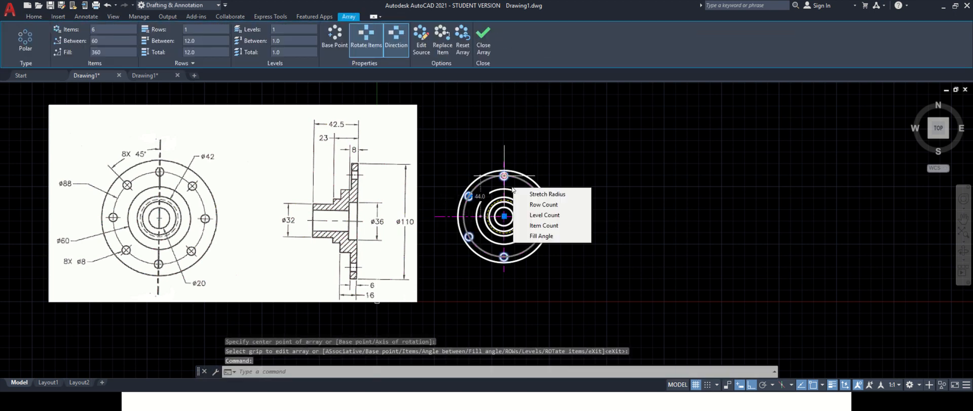
click(116, 30)
text(8)
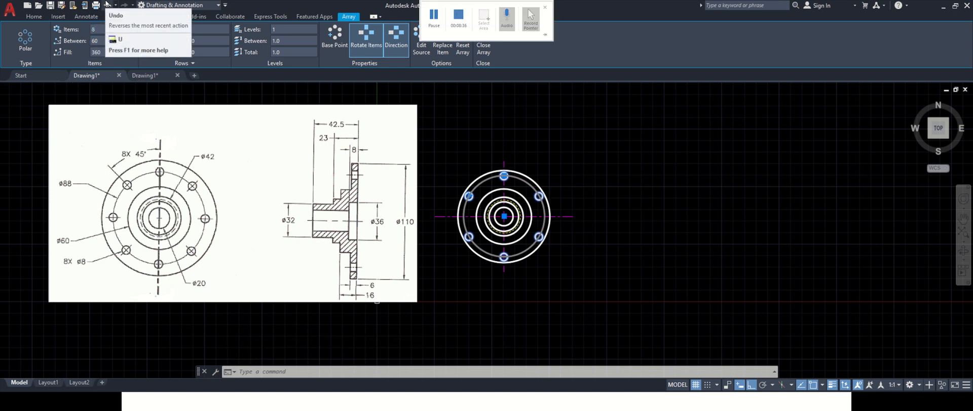
key(Return)
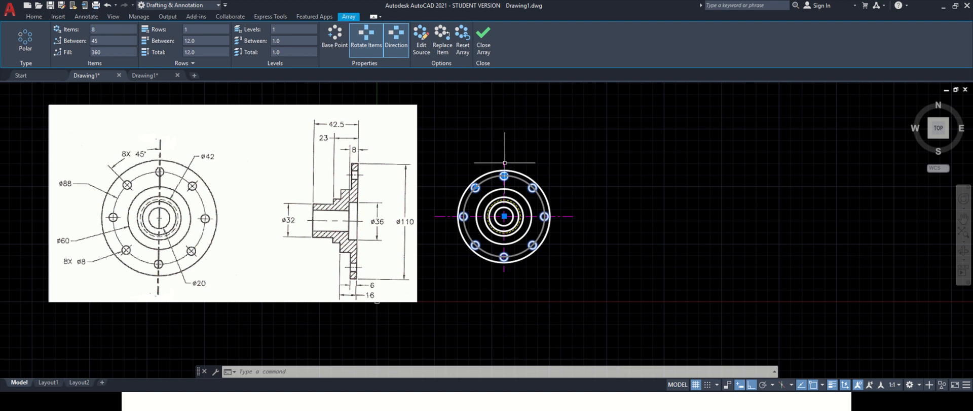
key(Escape)
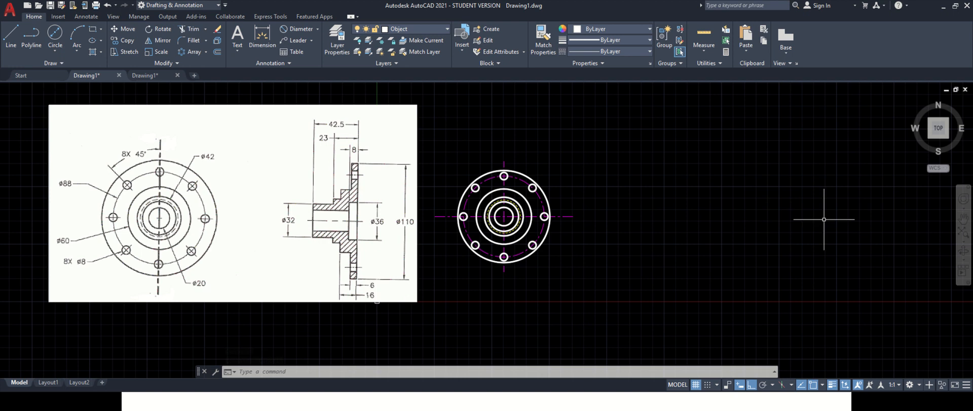
- Stretch the horizontal center line's right end further to the right, past the side-view area
click(563, 217)
click(573, 216)
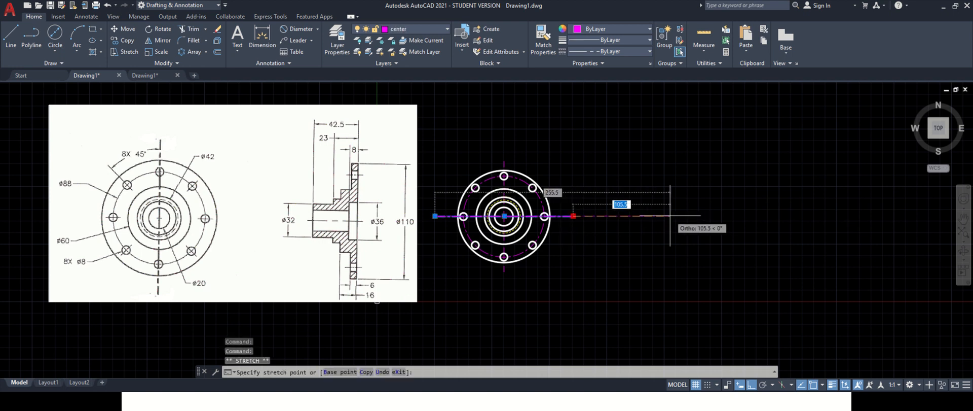
click(670, 216)
key(Escape)
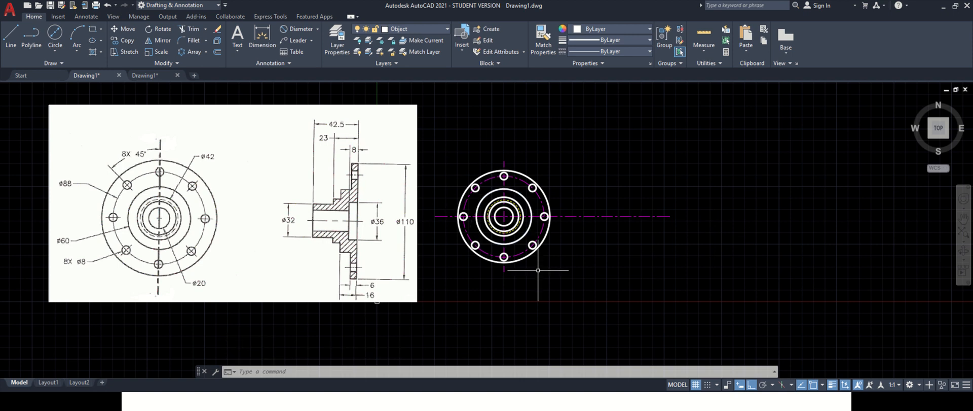
- Switch to the projection layer and draw a horizontal projection line from the top of the outer circle to the right
click(415, 30)
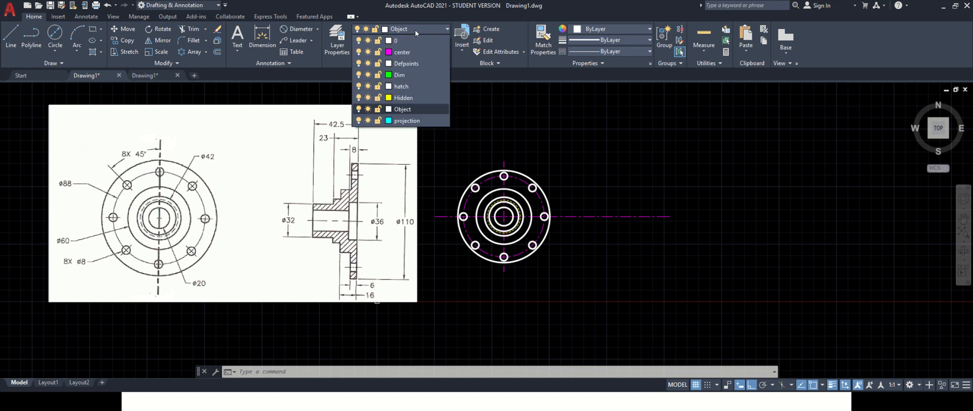
click(416, 120)
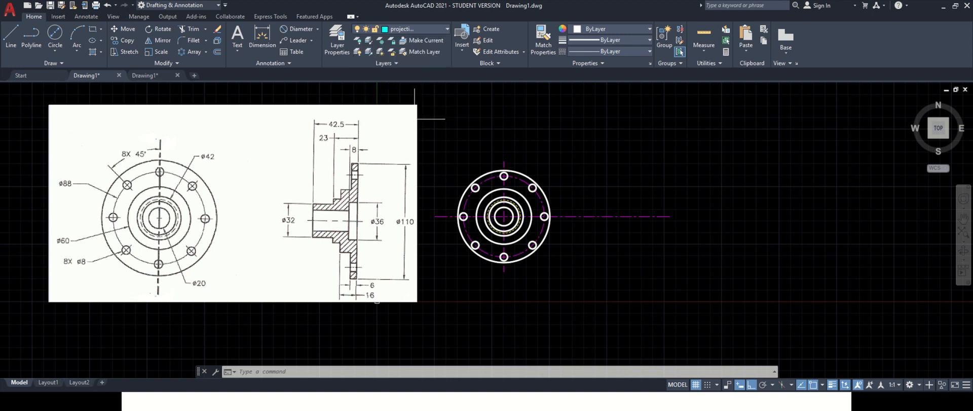
click(11, 35)
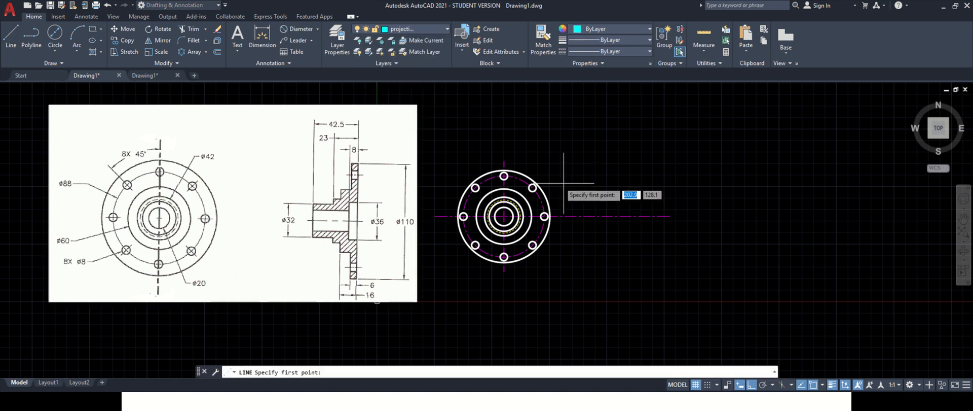
click(504, 171)
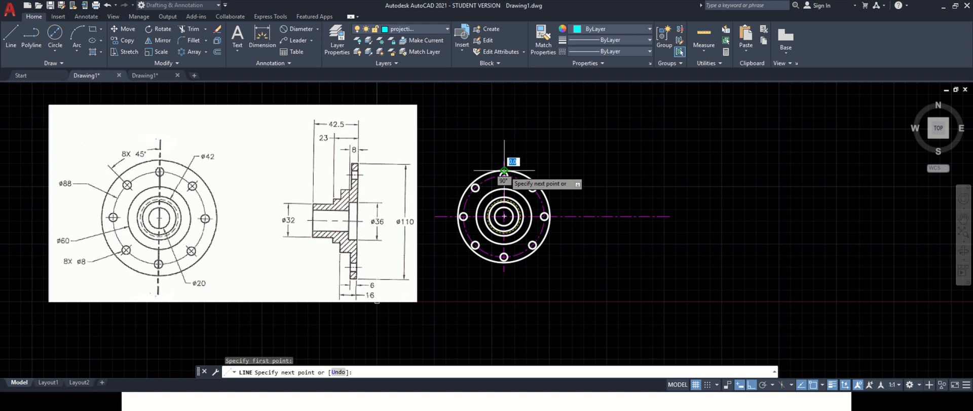
click(637, 171)
key(Escape)
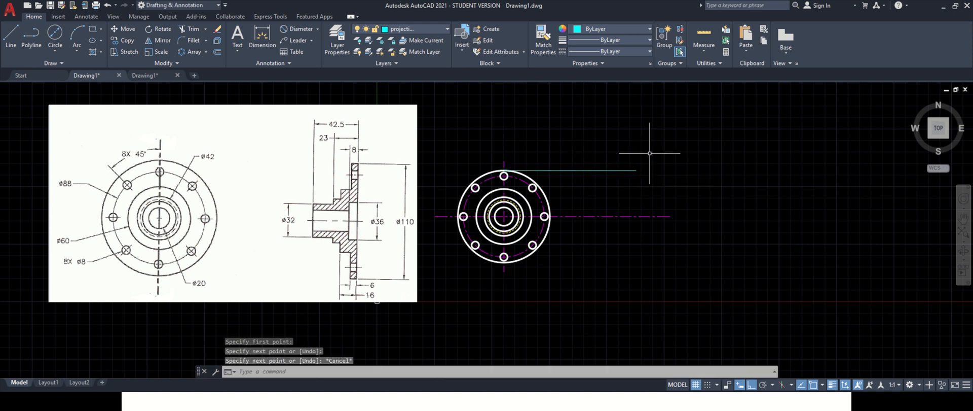
- Draw a vertical line from the projection line's right end down to the horizontal center line
click(11, 34)
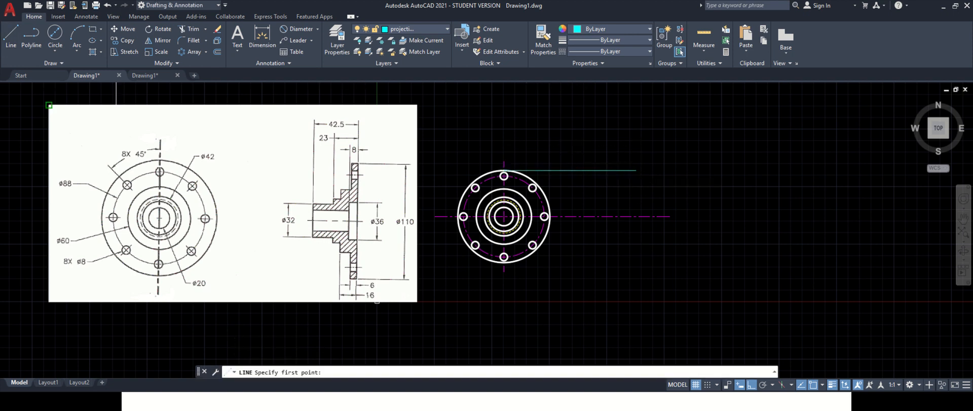
click(636, 171)
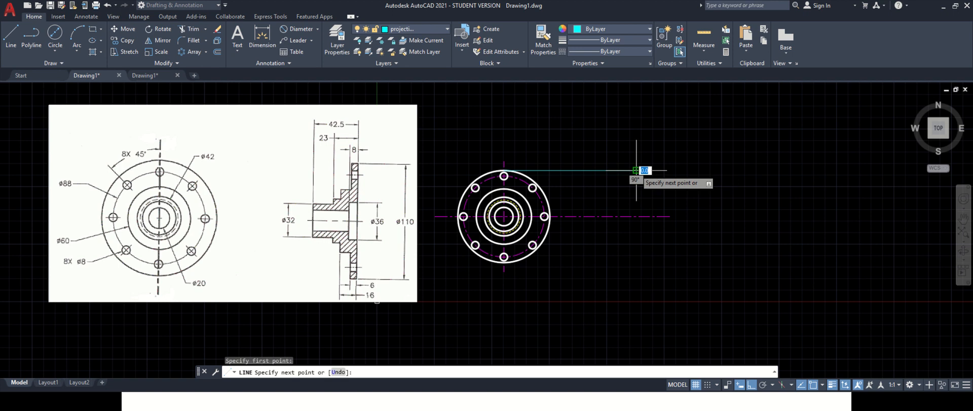
click(636, 215)
key(Escape)
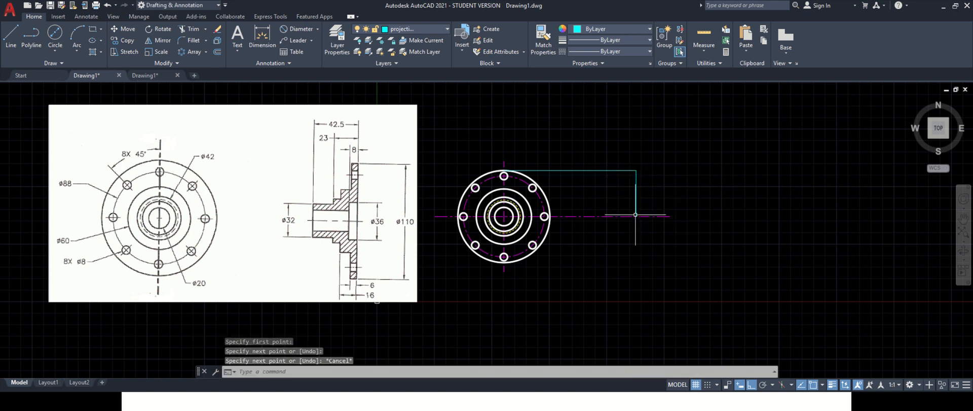
- Draw a horizontal projection line from the top of the bolt hole across to the vertical line
click(11, 35)
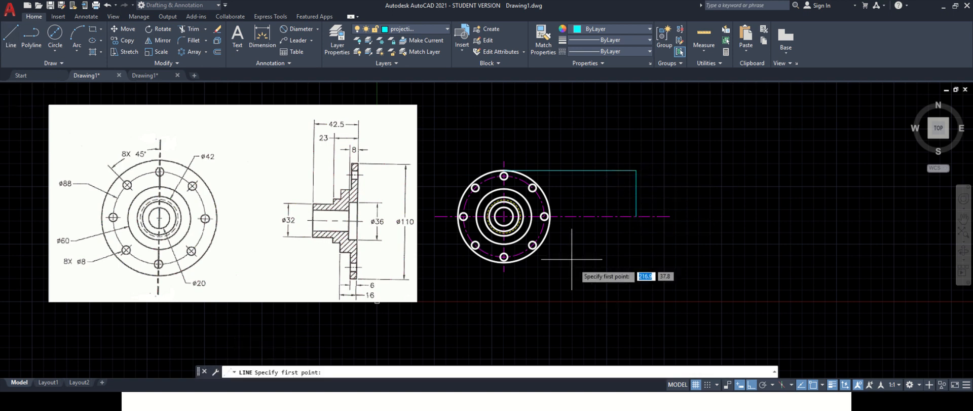
click(504, 175)
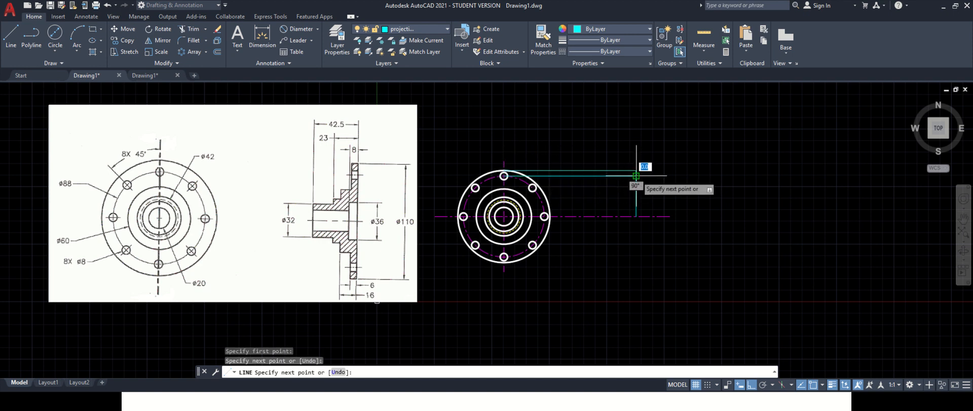
click(636, 175)
key(Return)
key(Return)
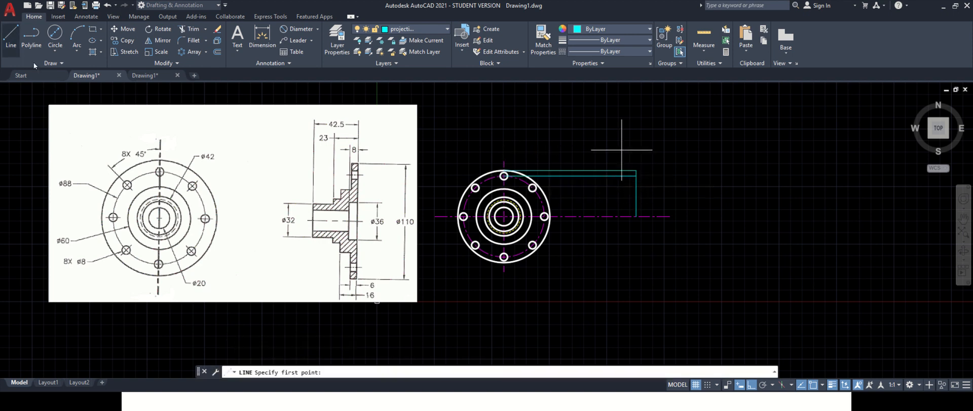
- Draw a horizontal projection line from the top of the 60 mm circle across to the vertical line
click(504, 188)
click(636, 188)
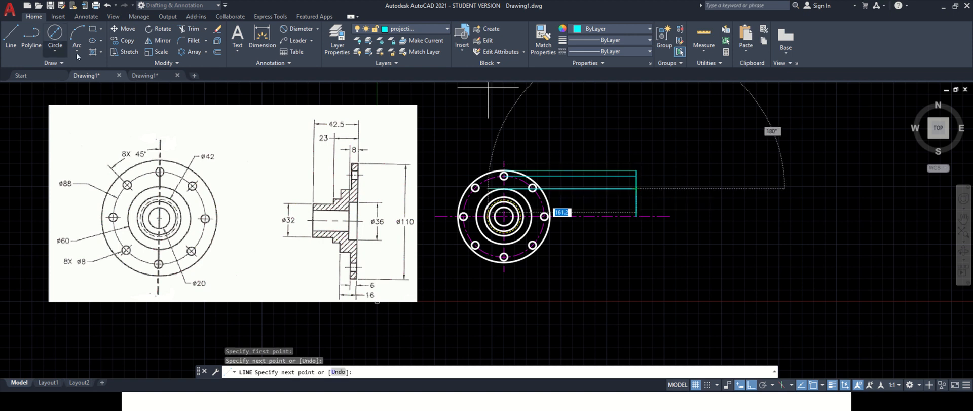
click(12, 37)
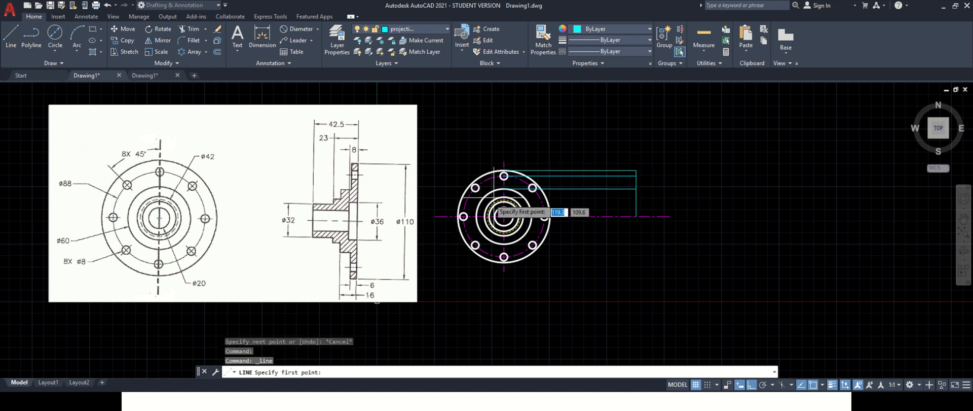
key(Escape)
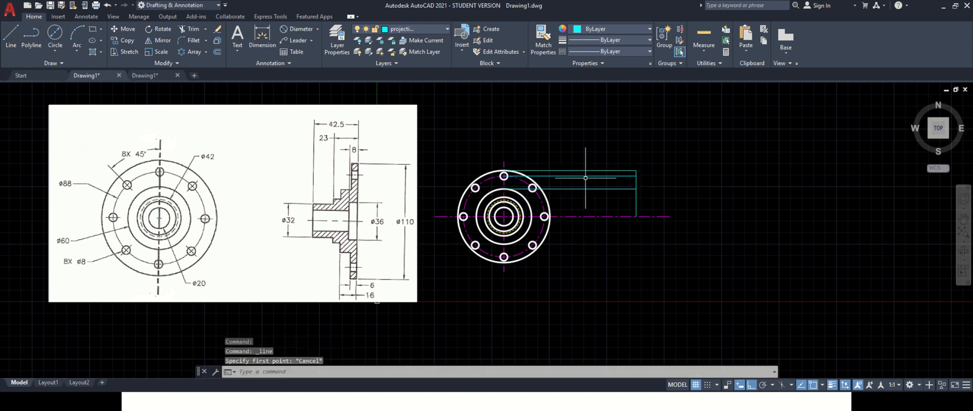
- Copy the top projection line down to the tops of the inner concentric circles
click(582, 170)
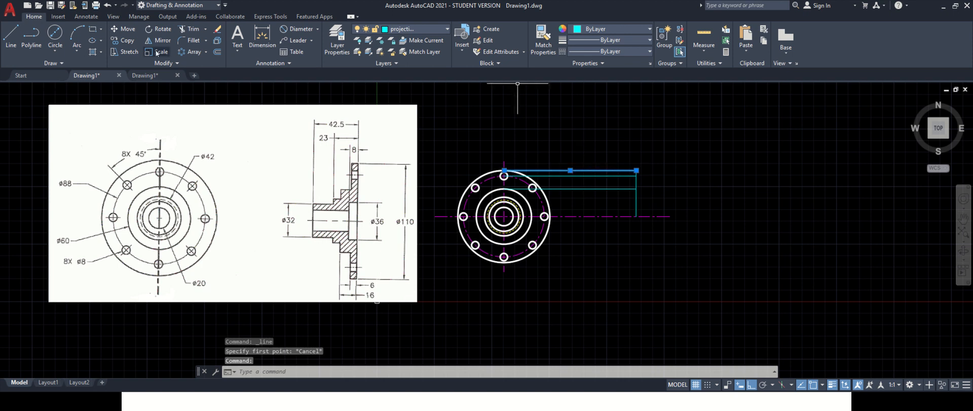
click(128, 41)
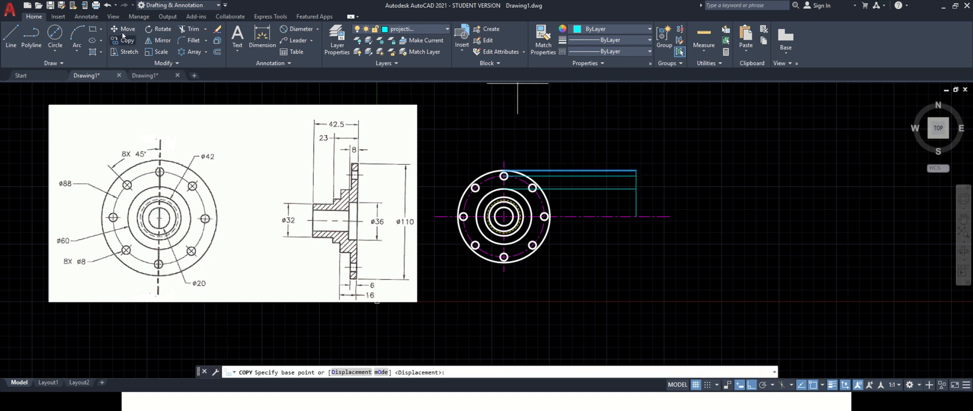
click(504, 170)
click(504, 197)
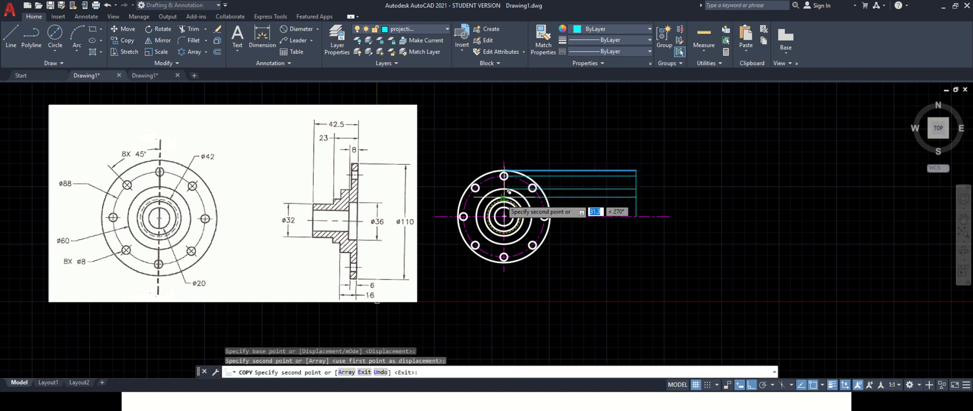
scroll(504, 212, up, 2)
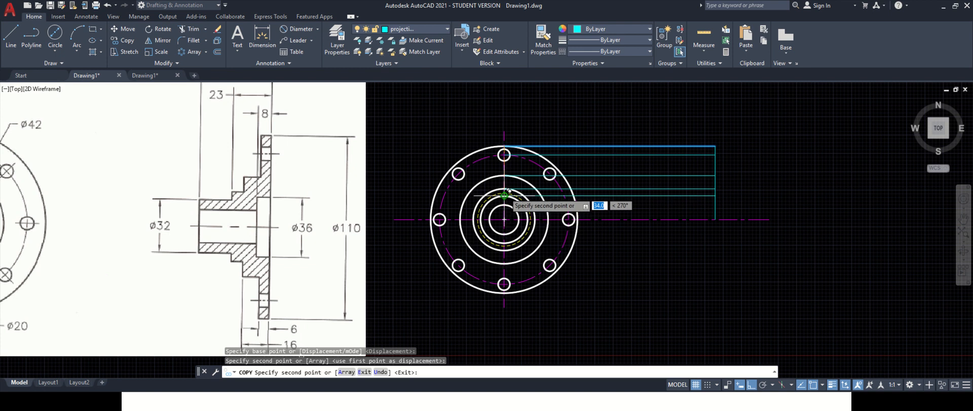
click(508, 190)
click(508, 196)
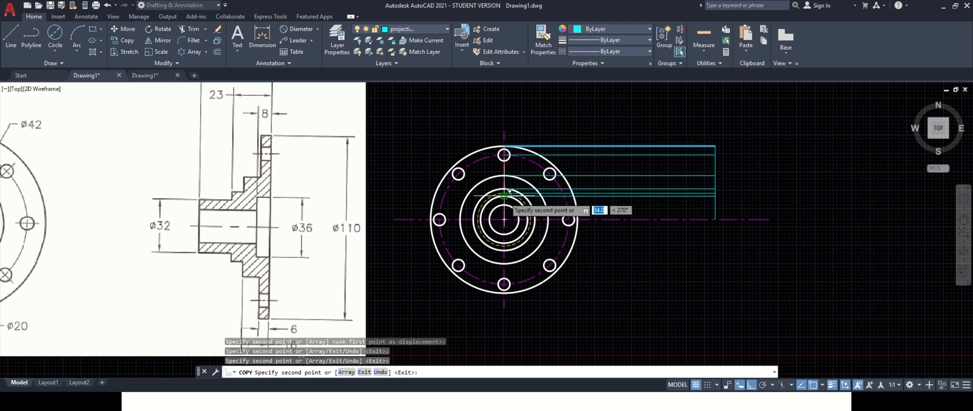
click(508, 201)
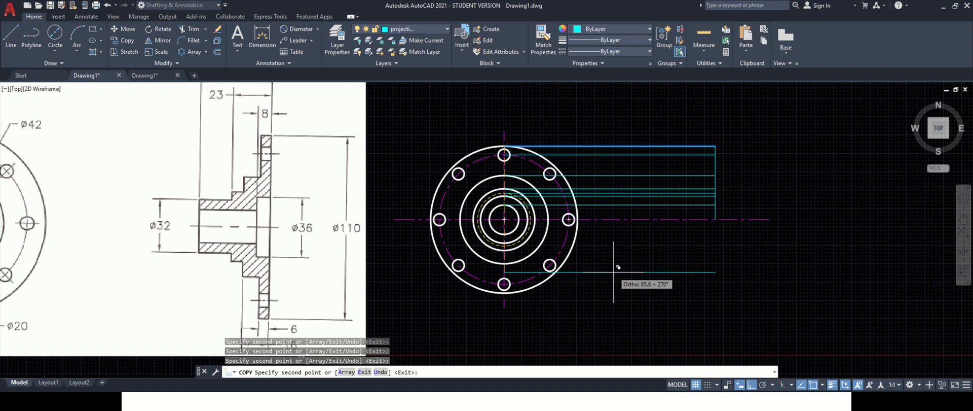
key(Escape)
scroll(611, 270, down, 2)
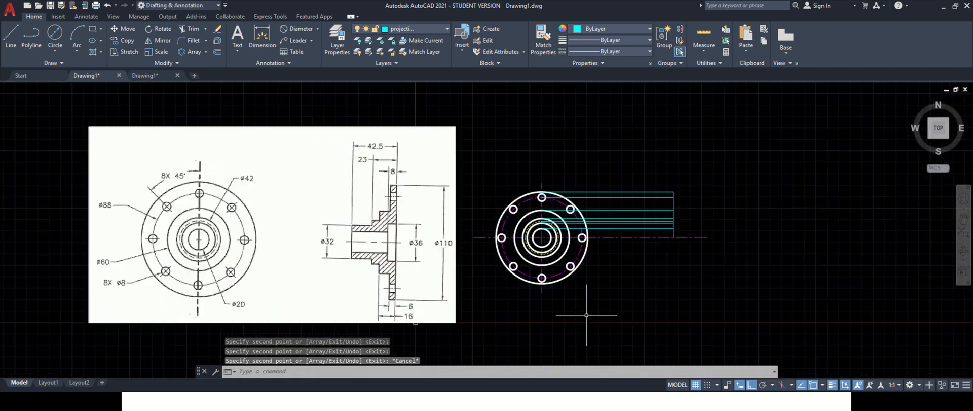
- Offset the vertical projection line 6 mm to the left
scroll(545, 356, up, 1)
scroll(539, 349, down, 1)
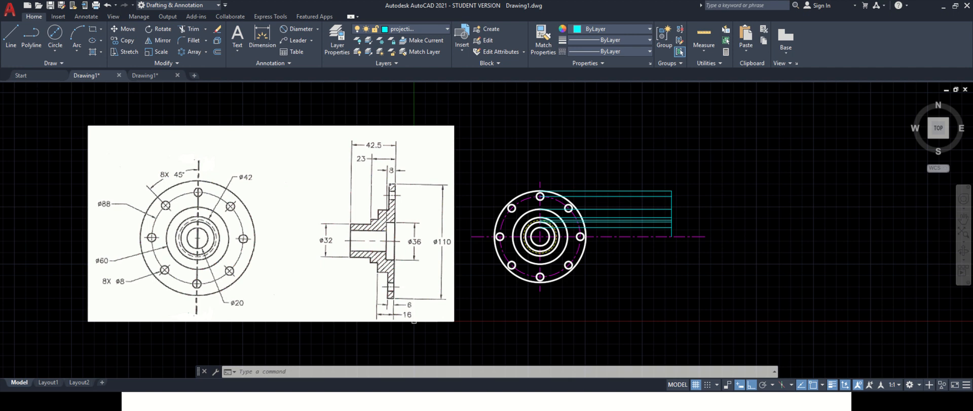
click(217, 52)
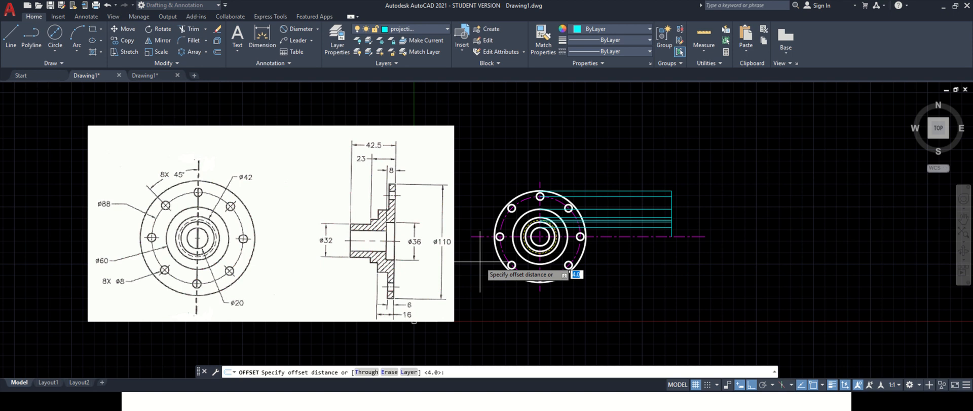
text(6)
key(Return)
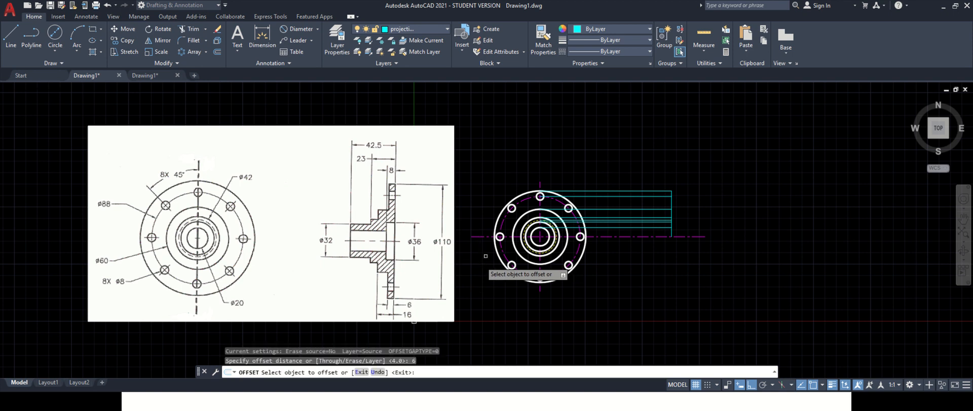
click(672, 203)
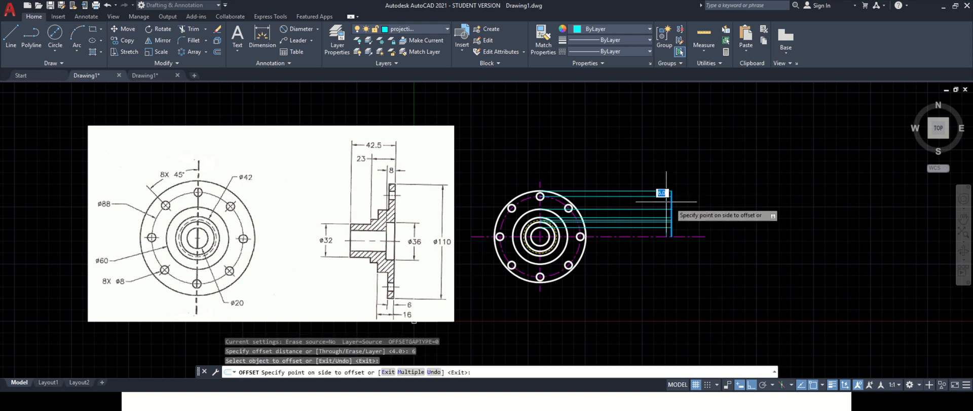
click(660, 206)
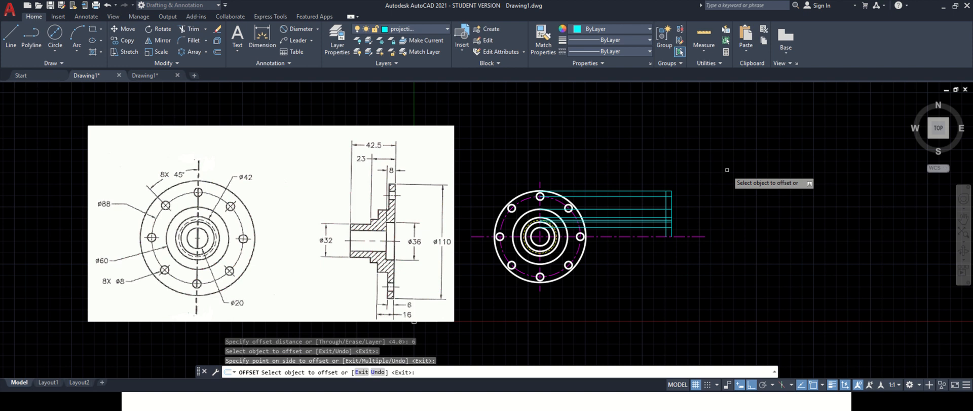
key(Escape)
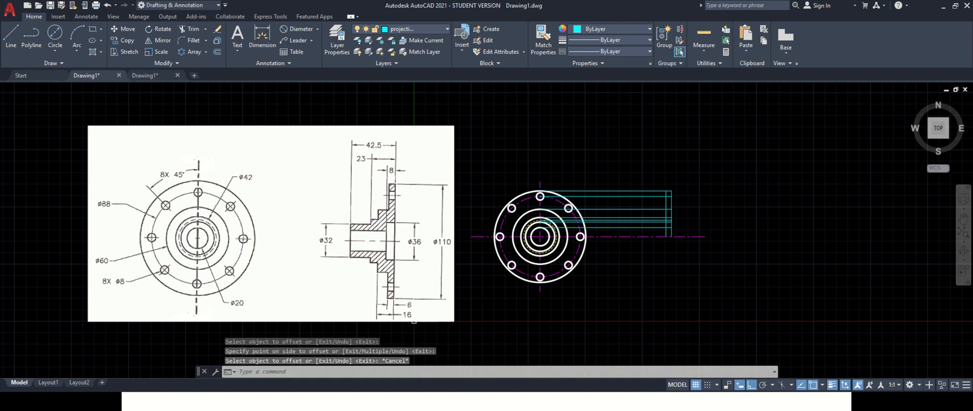
- Switch to the Object layer and draw the flange's outer vertical edge along the offset projection line
click(412, 28)
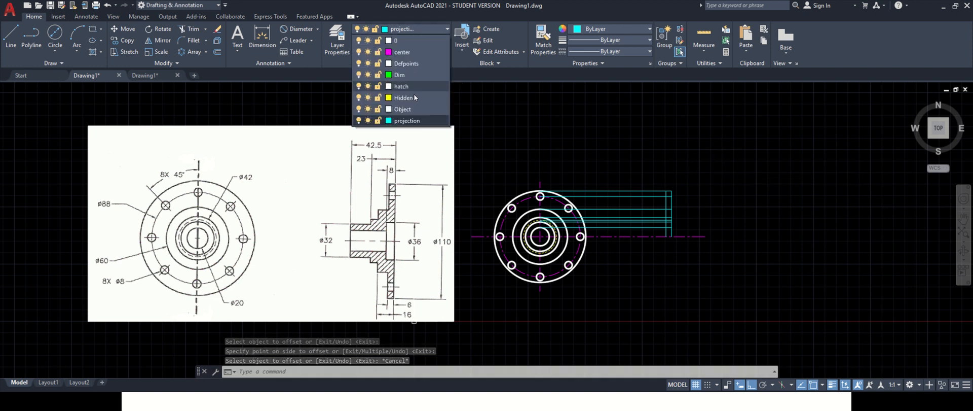
click(412, 109)
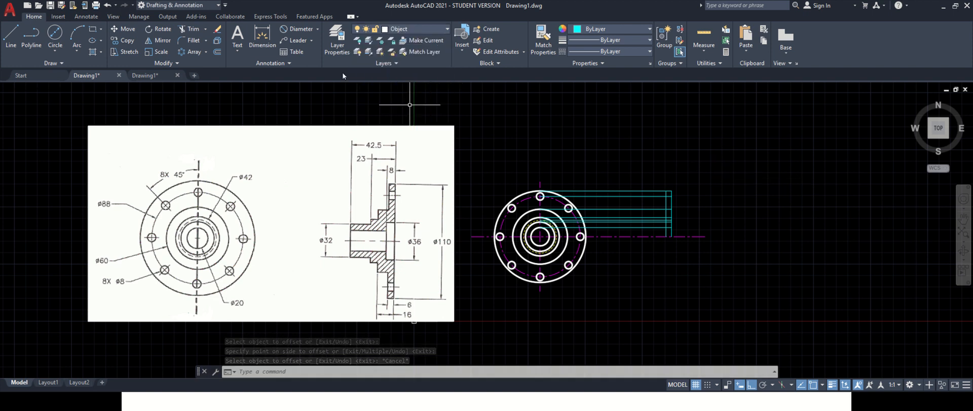
click(10, 35)
click(671, 236)
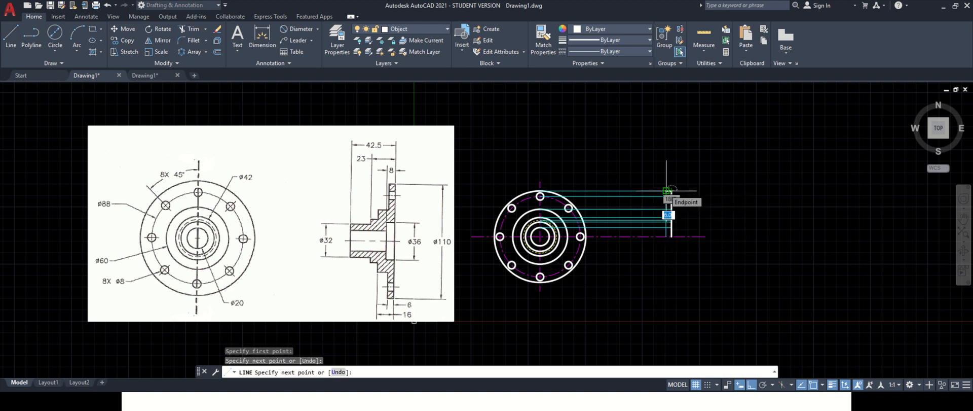
click(666, 190)
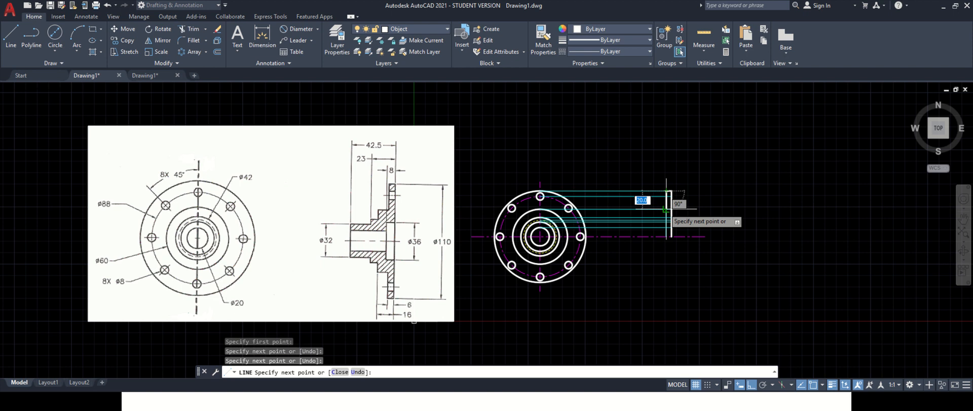
click(666, 208)
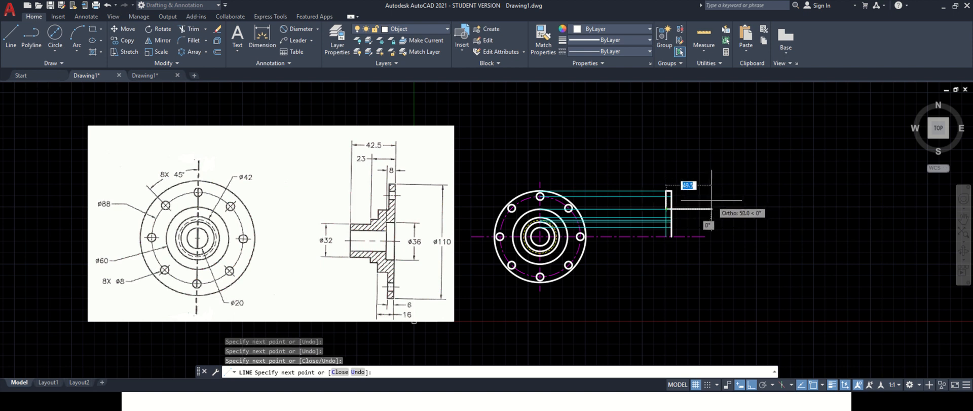
key(Escape)
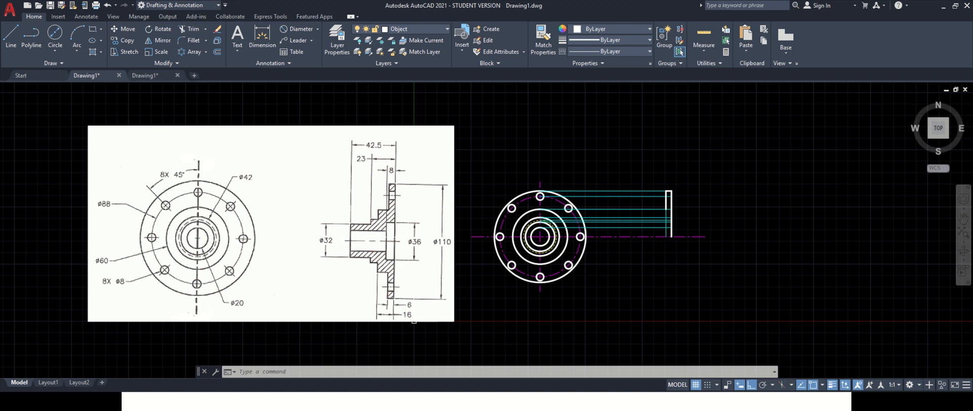
- Draw the hub outline 8 mm left from the flange edge, then down to the centre line
click(10, 38)
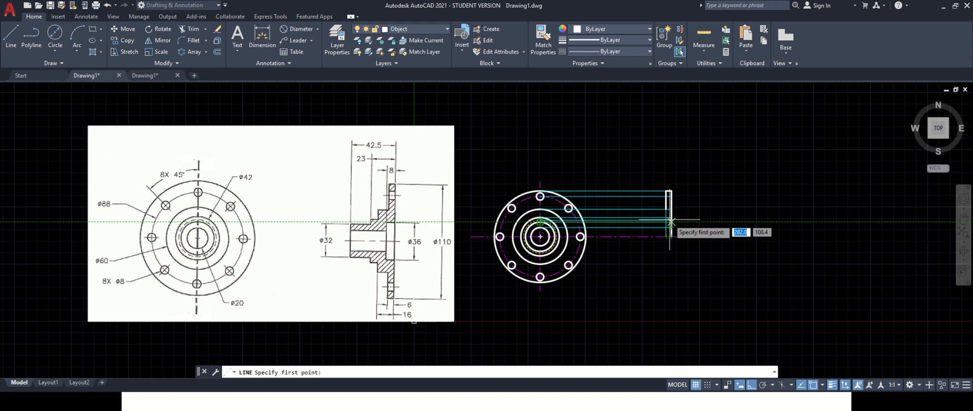
scroll(672, 221, up, 2)
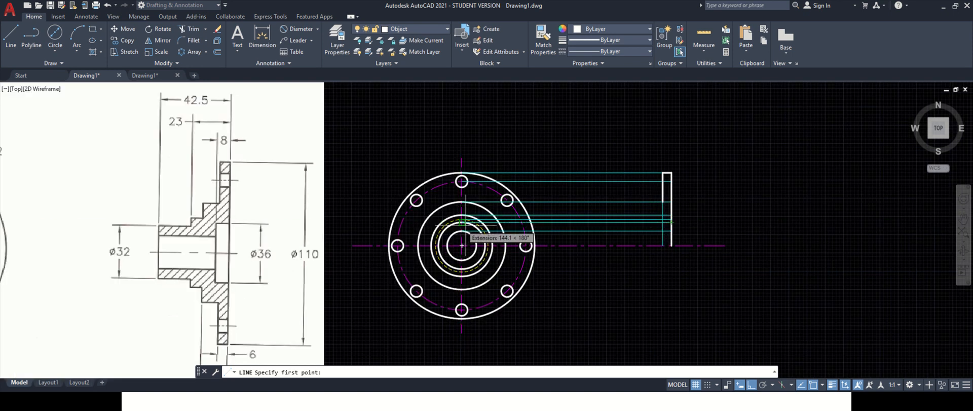
click(672, 219)
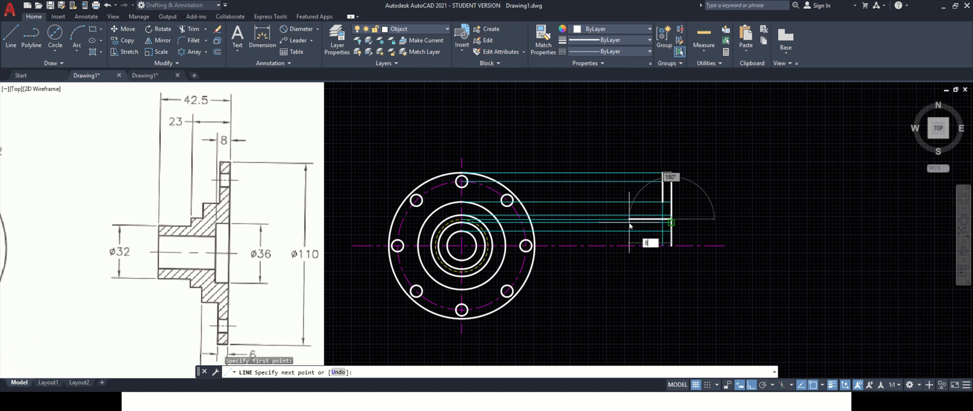
key(Return)
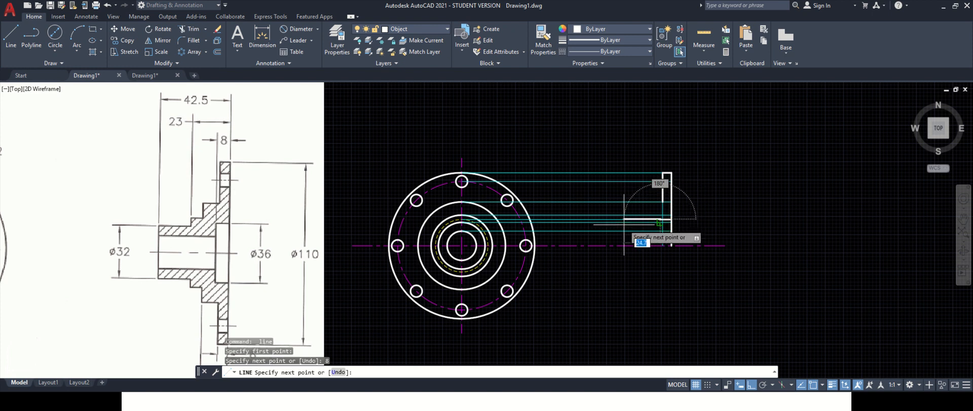
click(659, 246)
key(Escape)
scroll(659, 263, down, 2)
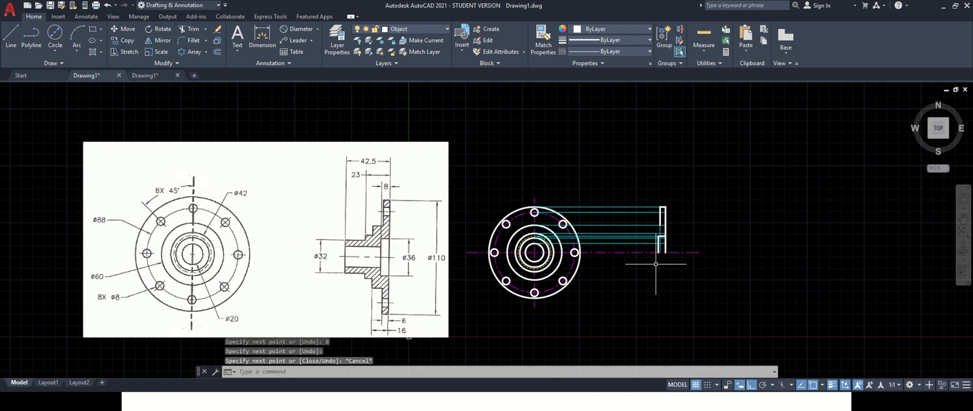
scroll(631, 293, up, 2)
scroll(576, 337, down, 2)
scroll(527, 356, up, 2)
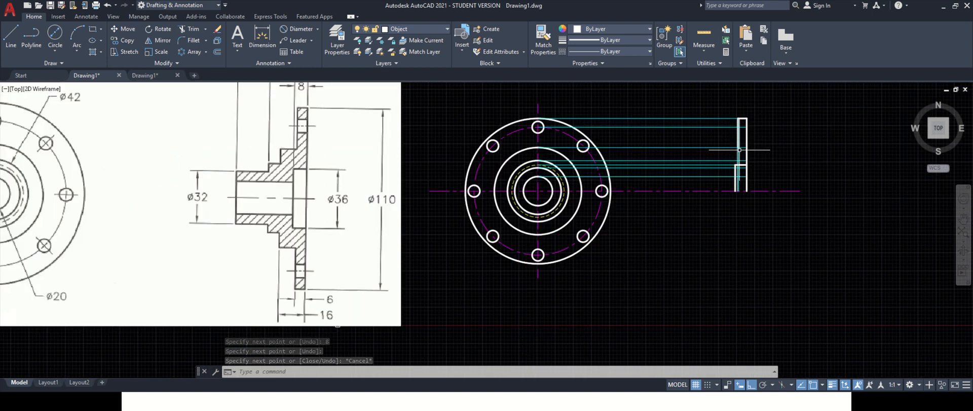
scroll(617, 240, down, 2)
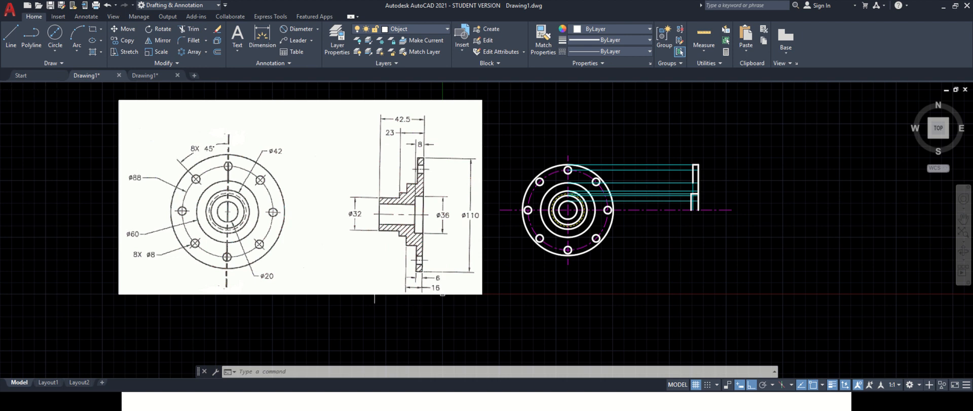
- Draw a 10 mm horizontal line leftward from the flange's vertical edge along a projection line
click(11, 37)
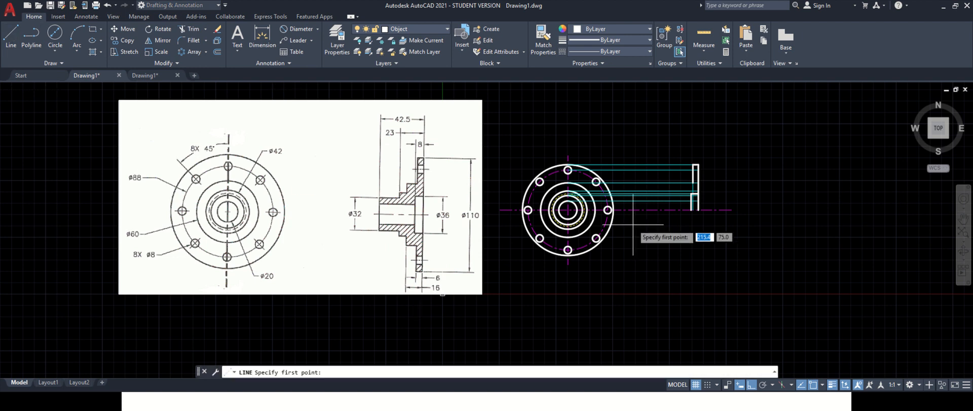
click(693, 183)
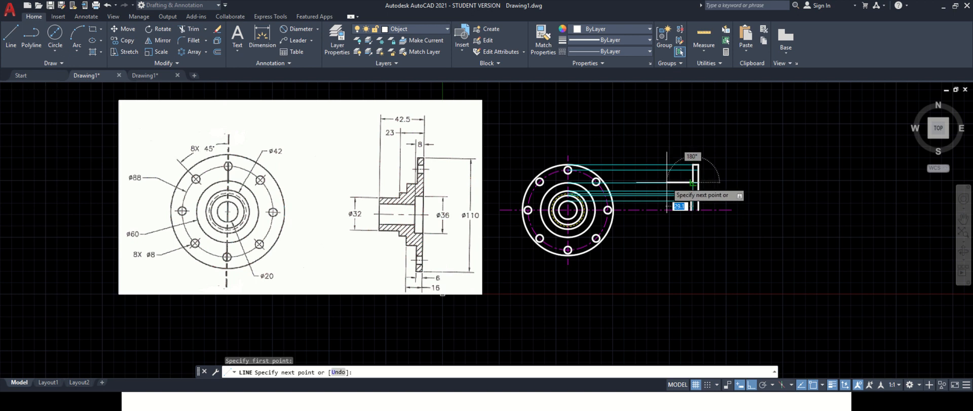
text(10)
key(Return)
key(Escape)
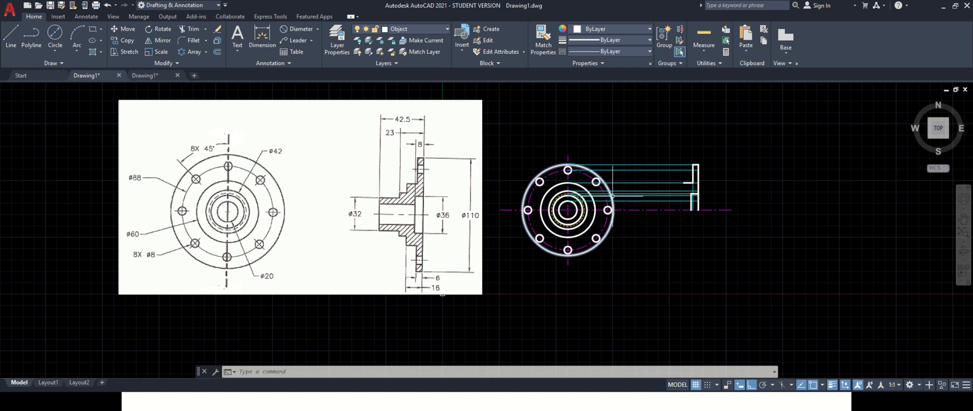
scroll(711, 187, up, 2)
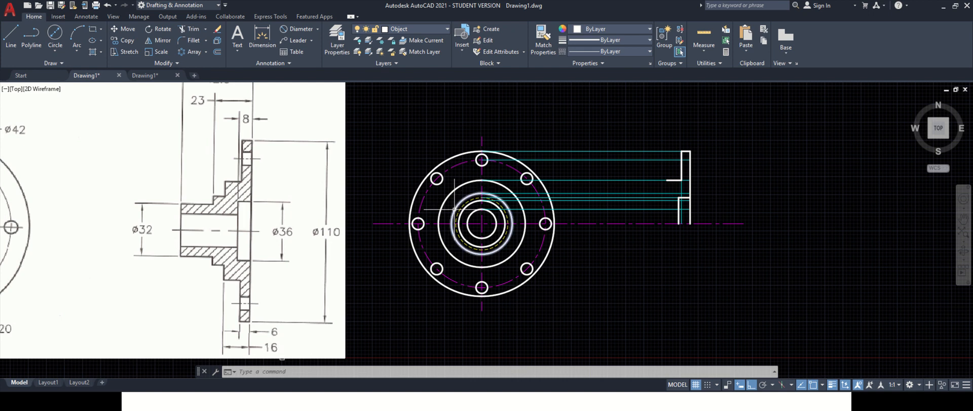
scroll(455, 210, down, 2)
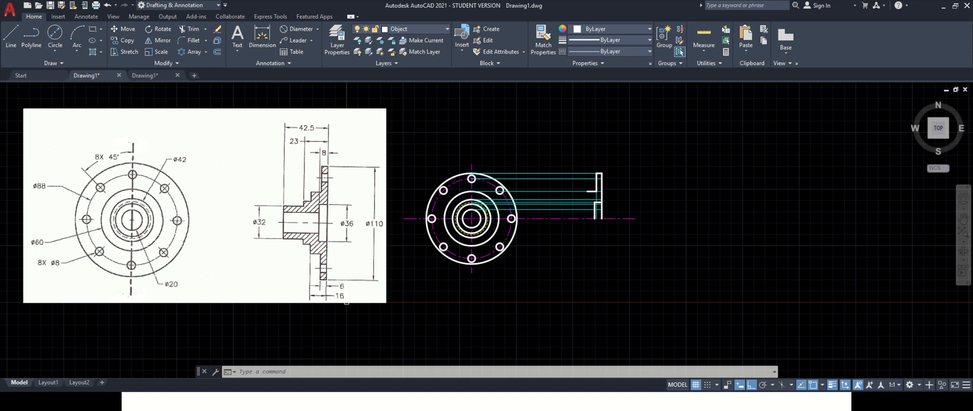
scroll(512, 213, up, 2)
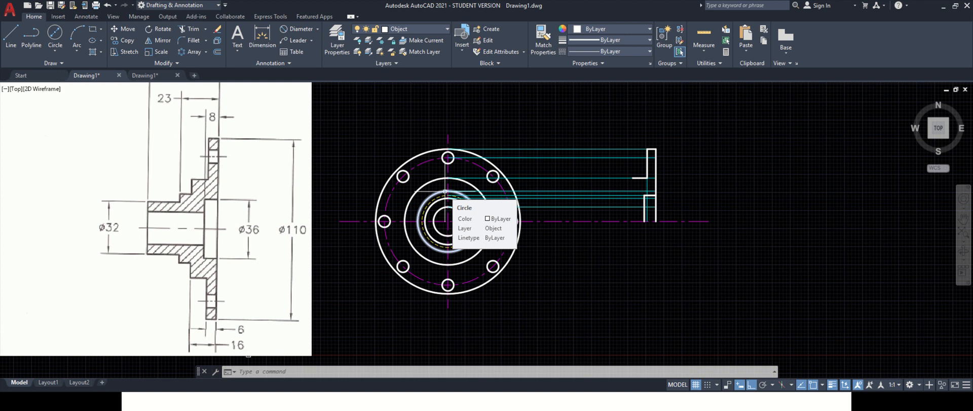
scroll(467, 203, down, 2)
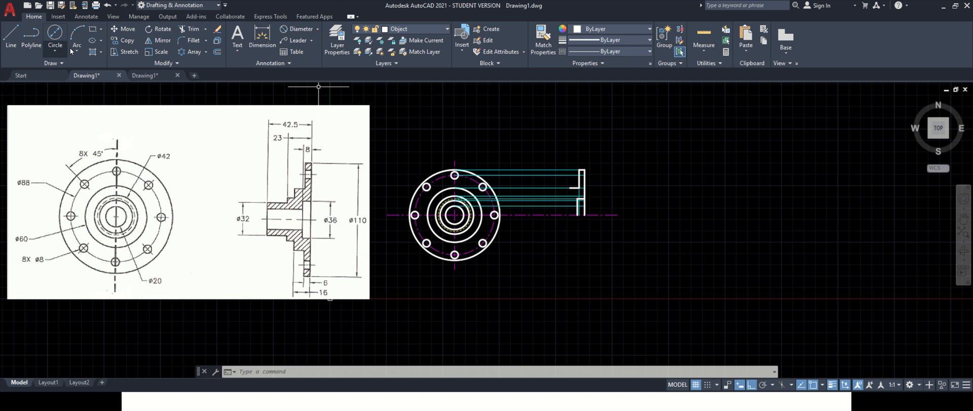
- Draw a stepped line down from the 10 mm line's end, 7 mm left, then down to the next projection line
click(11, 35)
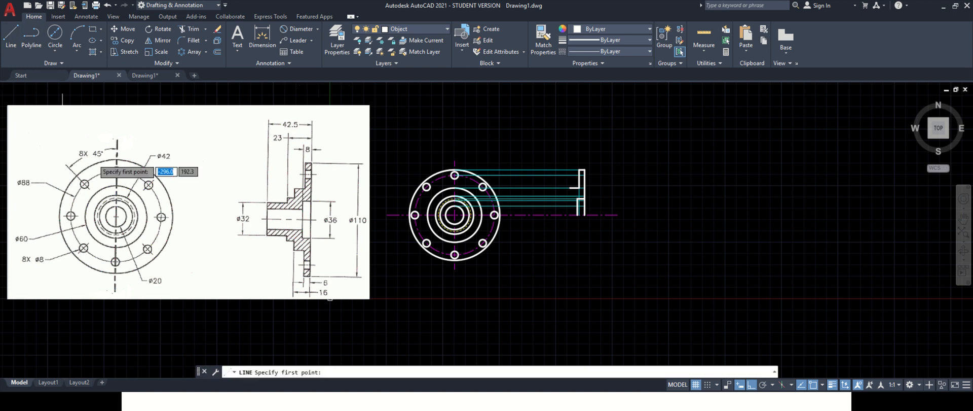
click(583, 188)
scroll(575, 192, up, 2)
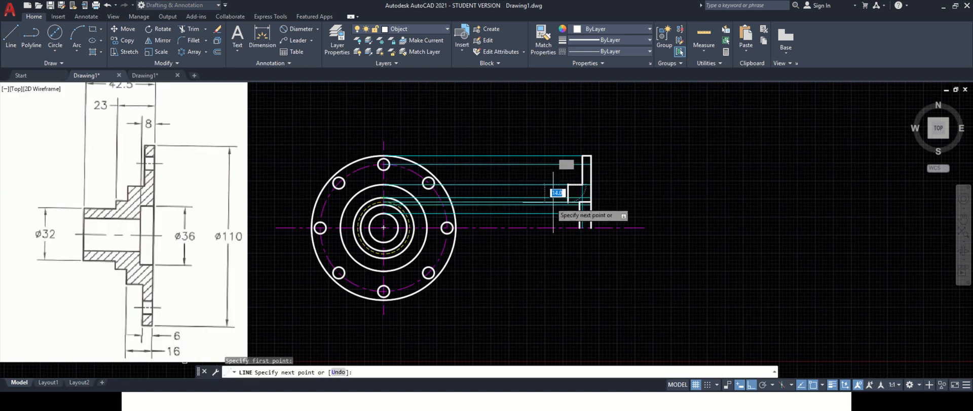
click(568, 197)
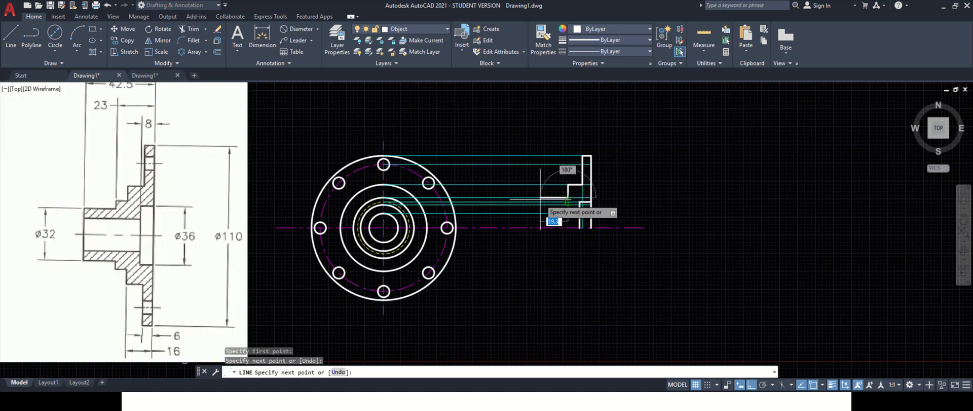
scroll(543, 199, down, 2)
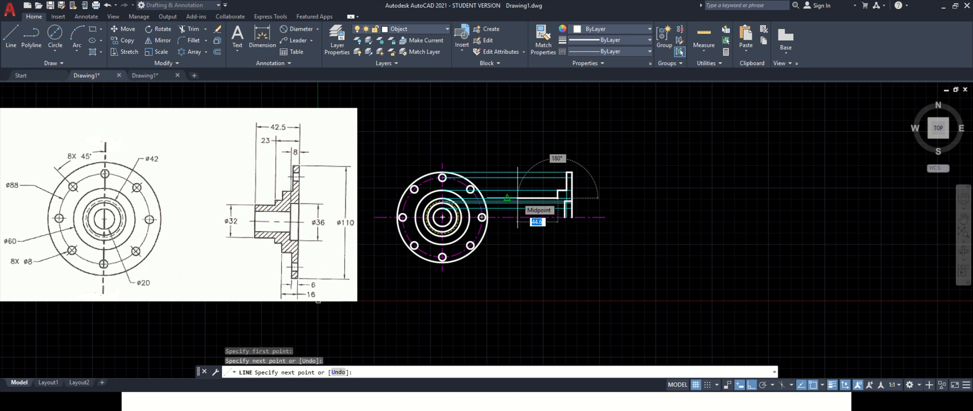
key(Return)
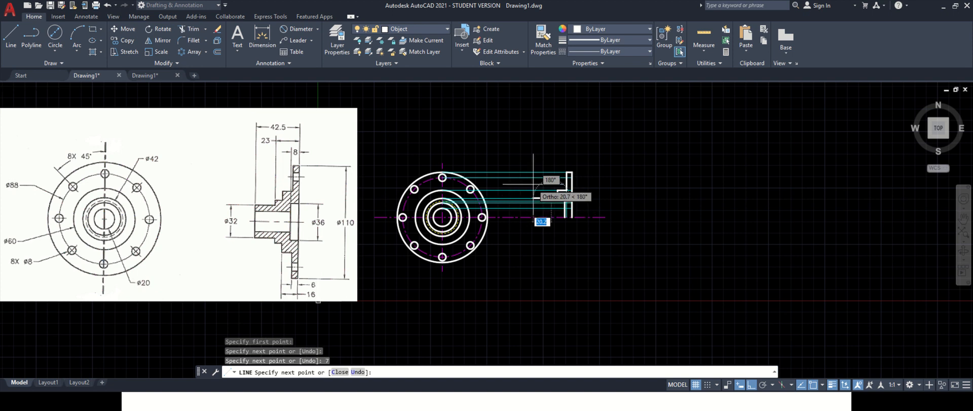
scroll(568, 218, up, 2)
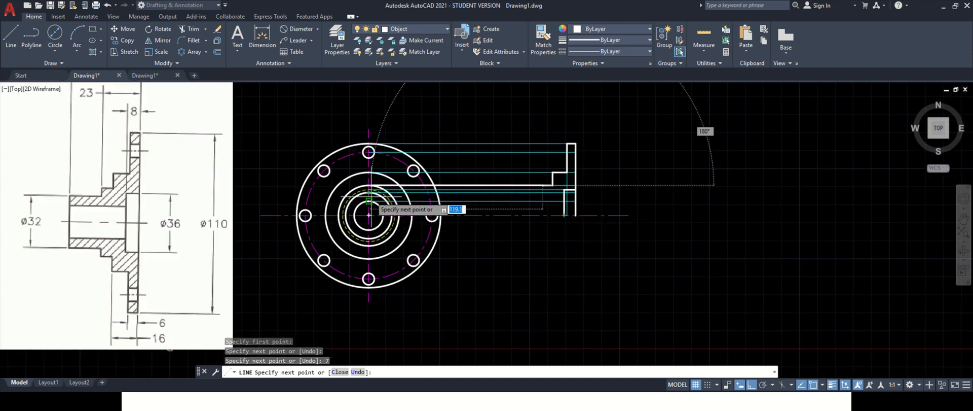
scroll(425, 192, down, 2)
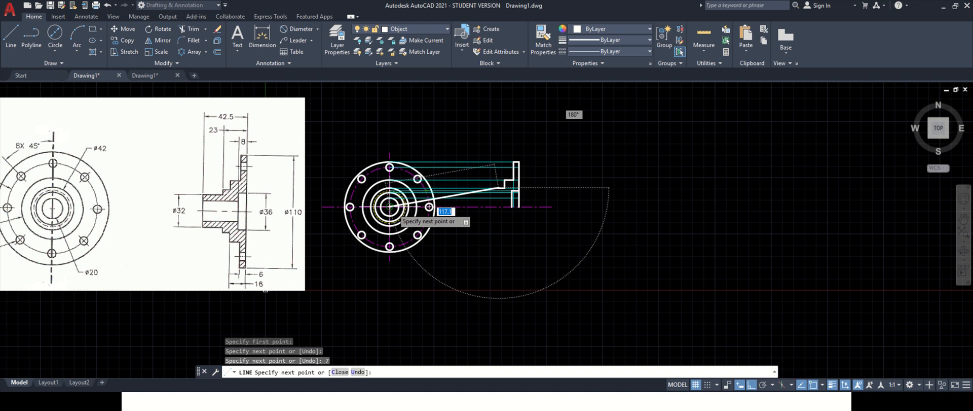
scroll(426, 202, up, 2)
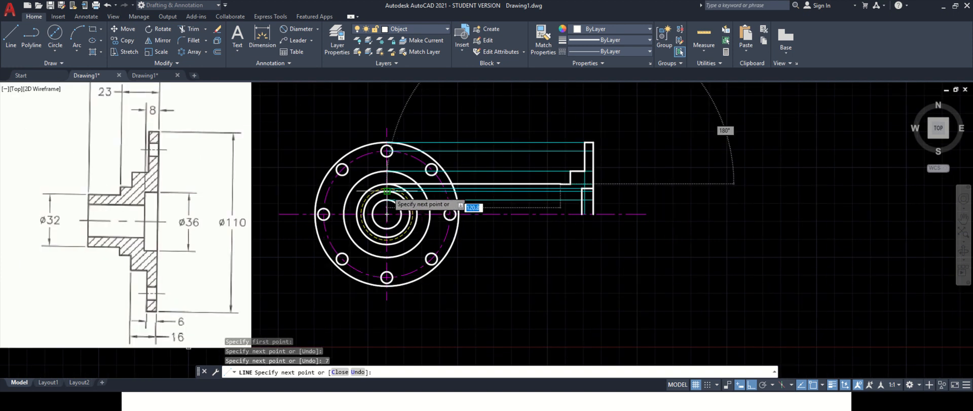
click(559, 192)
scroll(561, 190, down, 2)
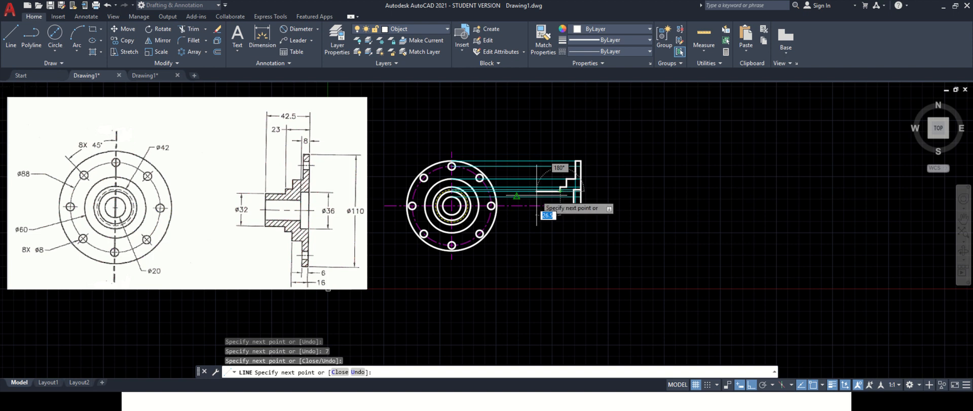
key(Escape)
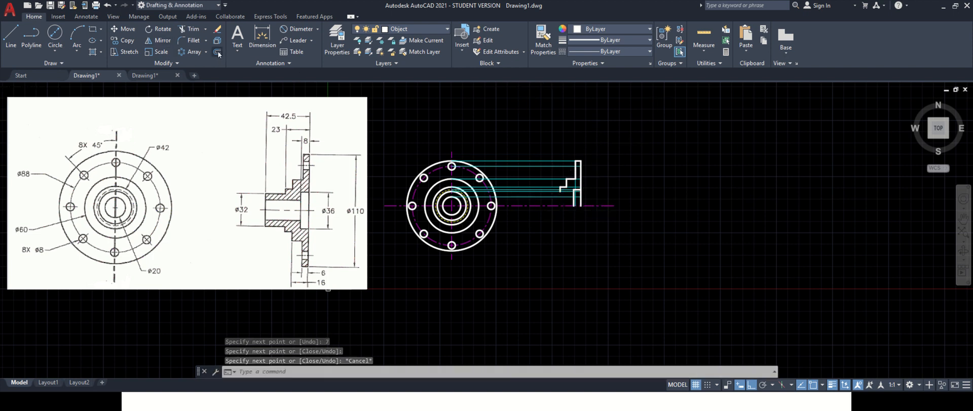
- Offset the flange's vertical edge 42.5 mm to the left
click(218, 52)
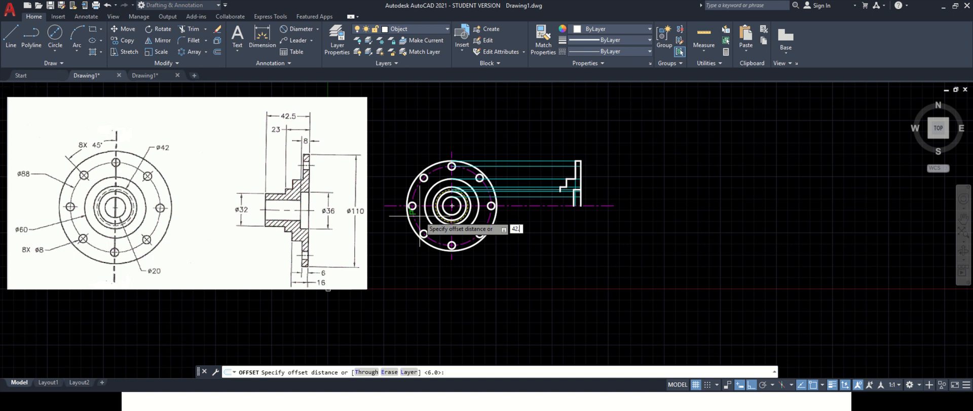
key(Return)
click(578, 181)
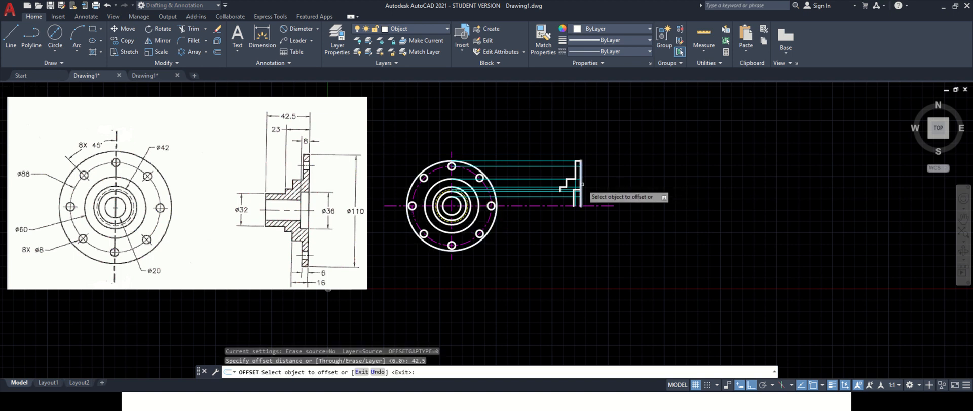
click(578, 182)
key(Escape)
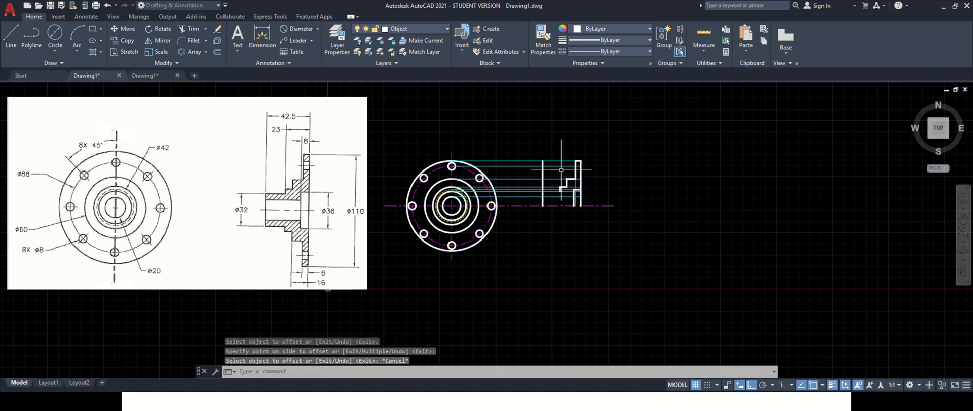
- Draw a short horizontal line leftward along the bore's projection line to the offset edge
click(10, 37)
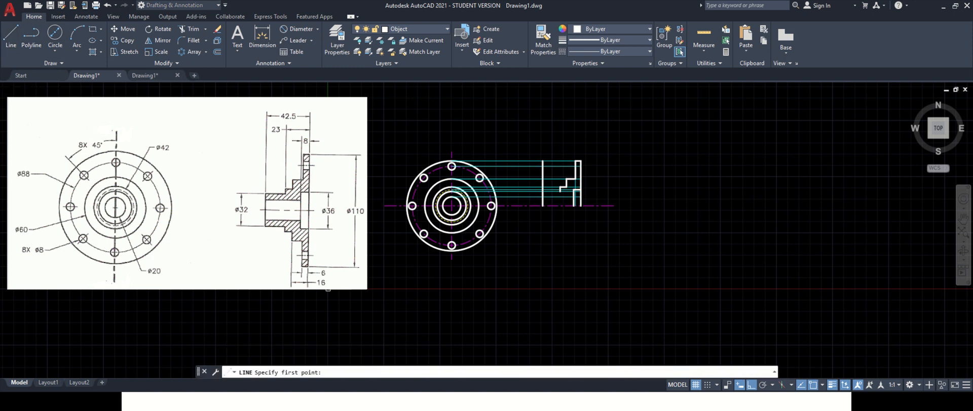
scroll(552, 187, up, 2)
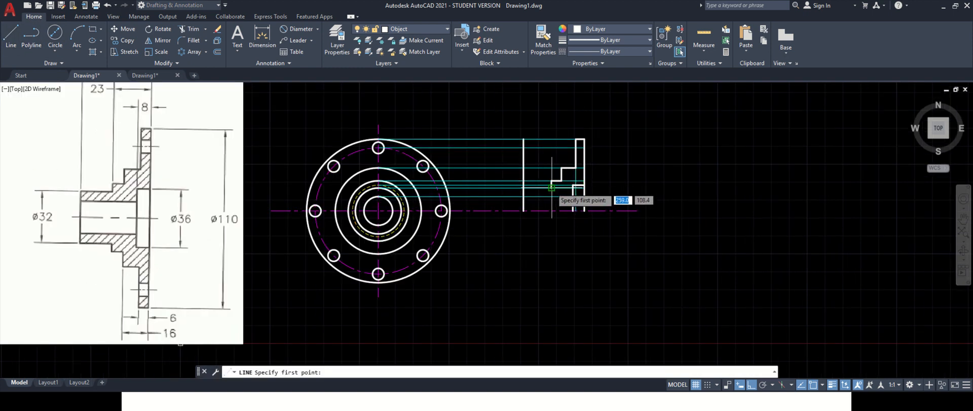
click(551, 188)
click(523, 187)
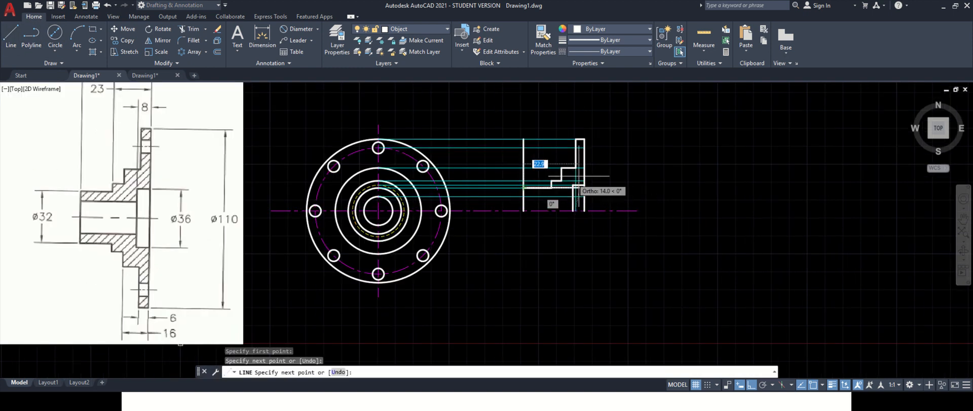
key(Escape)
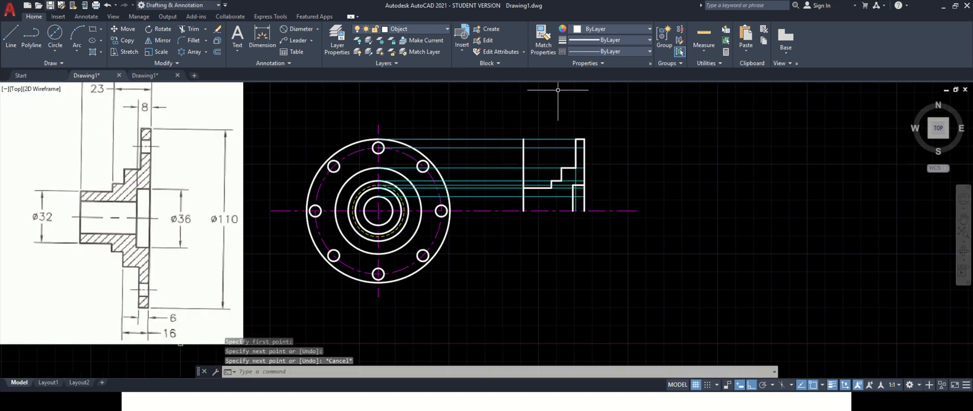
- Trim the excess projection line segments extending left of the side-view outline
click(194, 30)
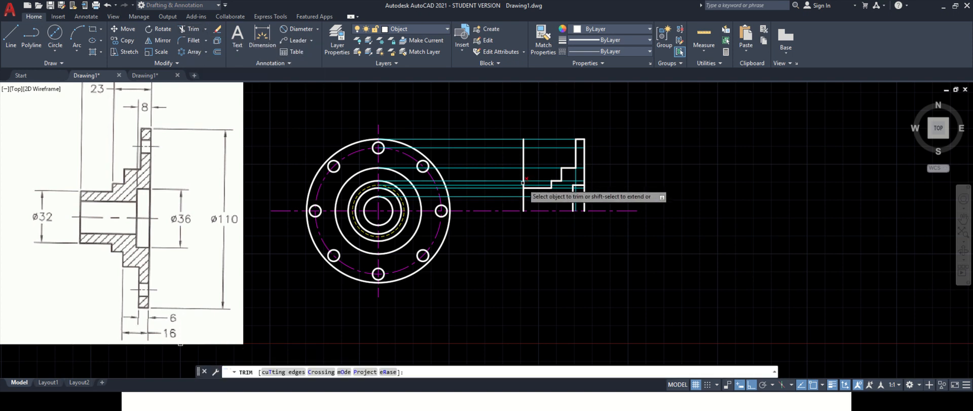
scroll(523, 182, up, 4)
scroll(525, 169, down, 2)
click(523, 142)
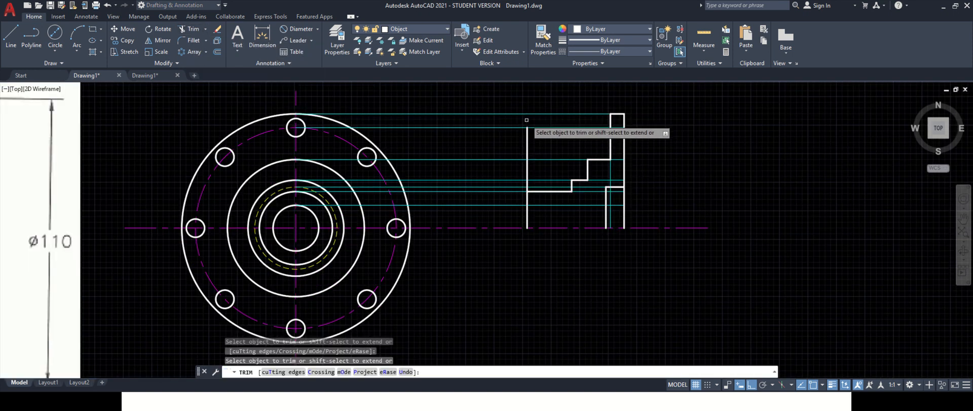
click(527, 145)
click(528, 171)
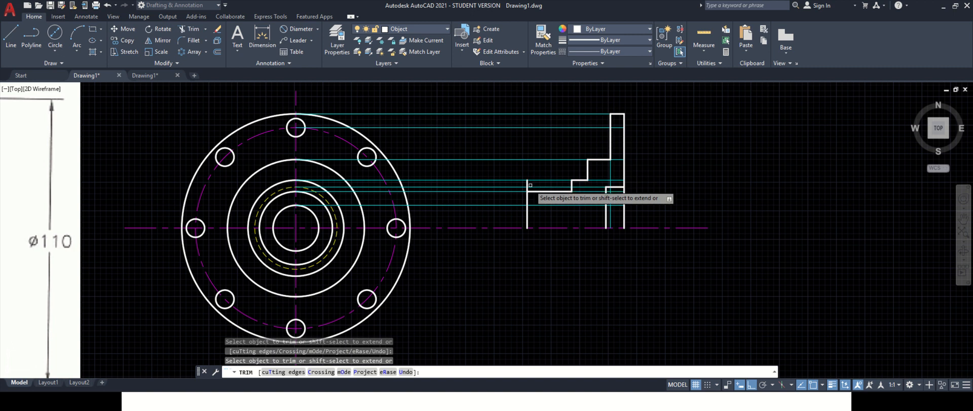
click(529, 183)
scroll(528, 188, up, 2)
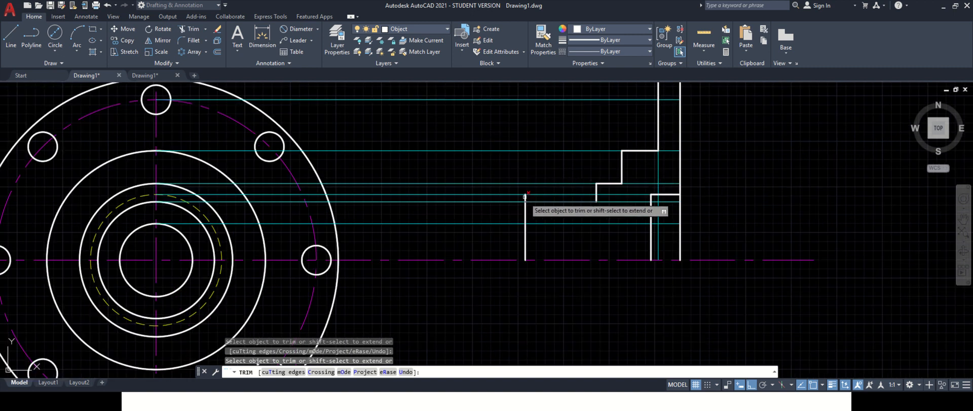
click(525, 198)
key(Escape)
scroll(525, 174, down, 2)
scroll(536, 190, up, 1)
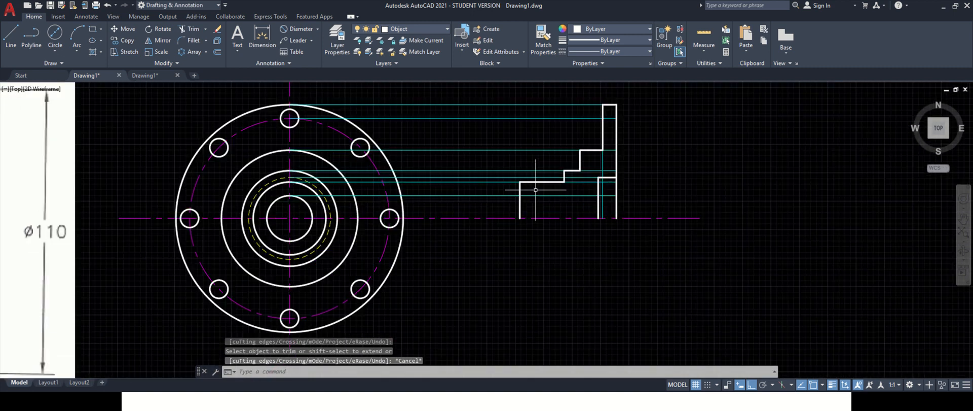
scroll(416, 224, down, 2)
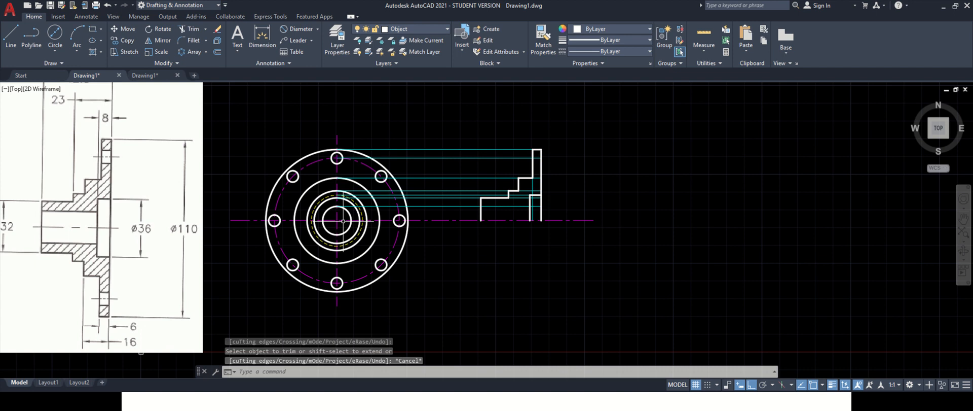
scroll(331, 222, down, 2)
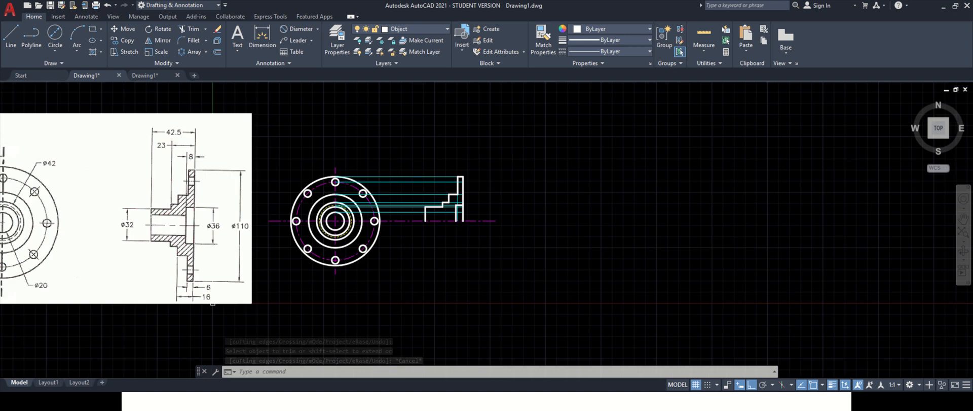
- Draw a short horizontal line along the bore edge beneath the stepped profile
click(9, 37)
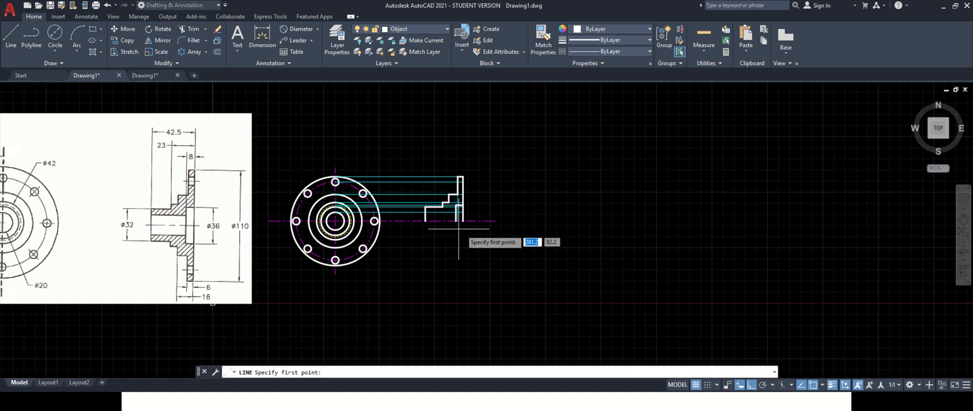
click(425, 212)
click(455, 213)
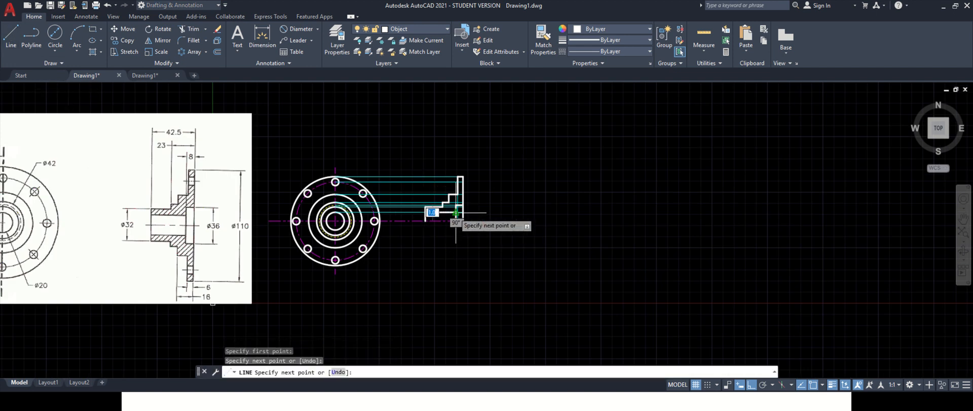
key(Escape)
scroll(470, 196, down, 2)
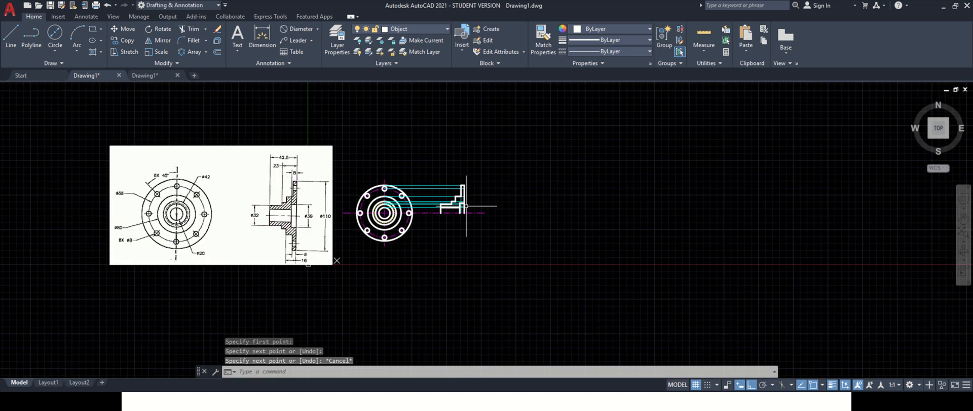
scroll(467, 221, up, 4)
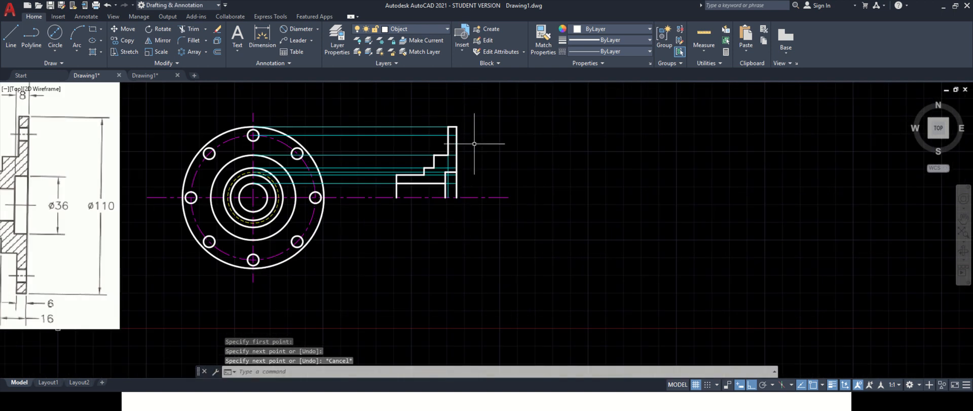
scroll(475, 143, down, 2)
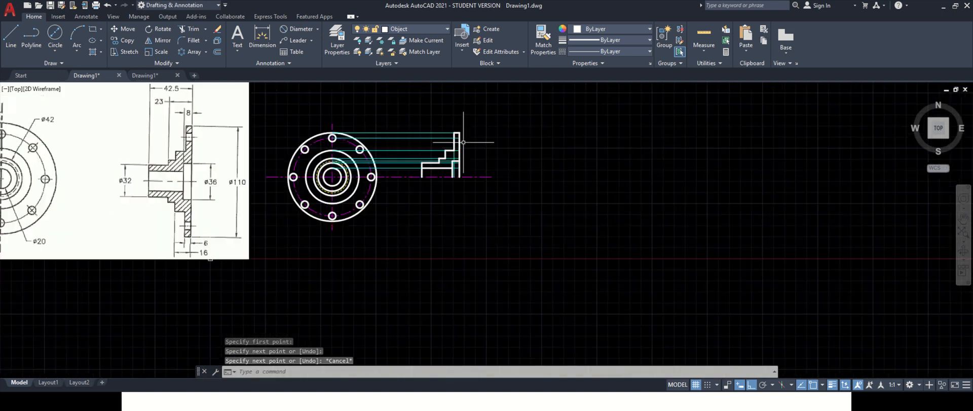
- Turn off the projection layer
click(413, 29)
click(359, 122)
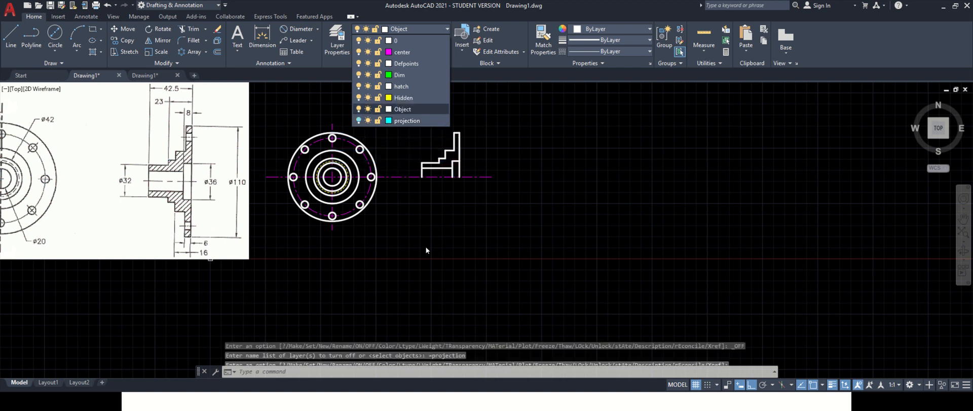
key(Escape)
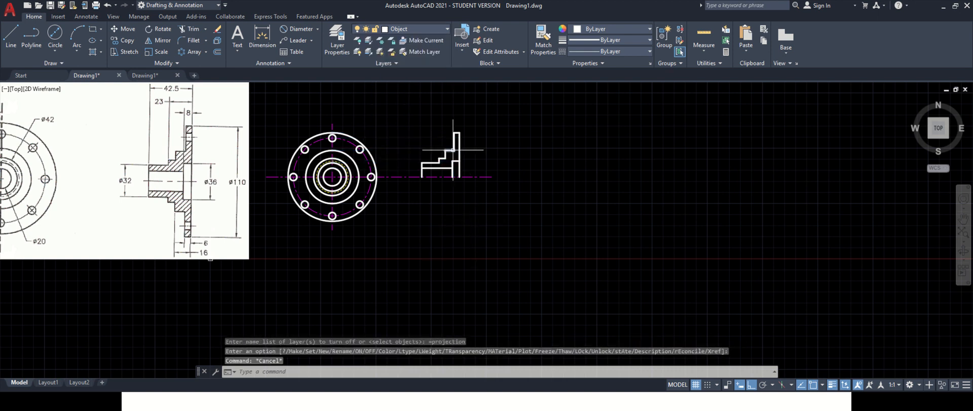
scroll(463, 138, up, 2)
scroll(463, 138, down, 2)
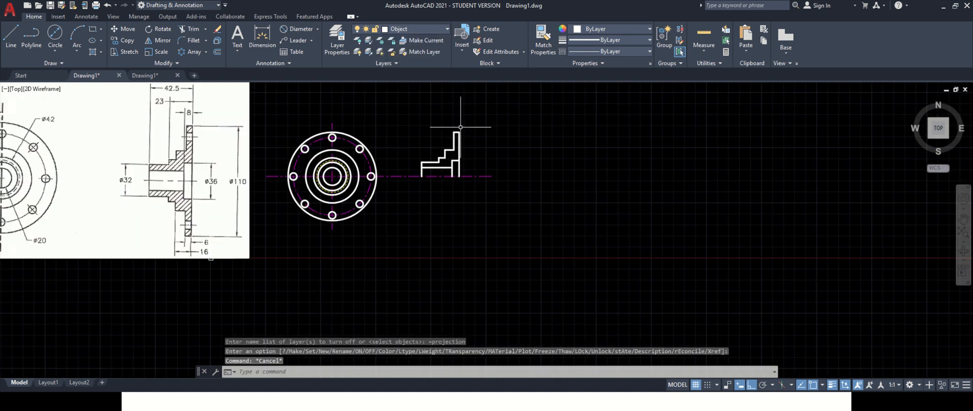
scroll(450, 108, up, 2)
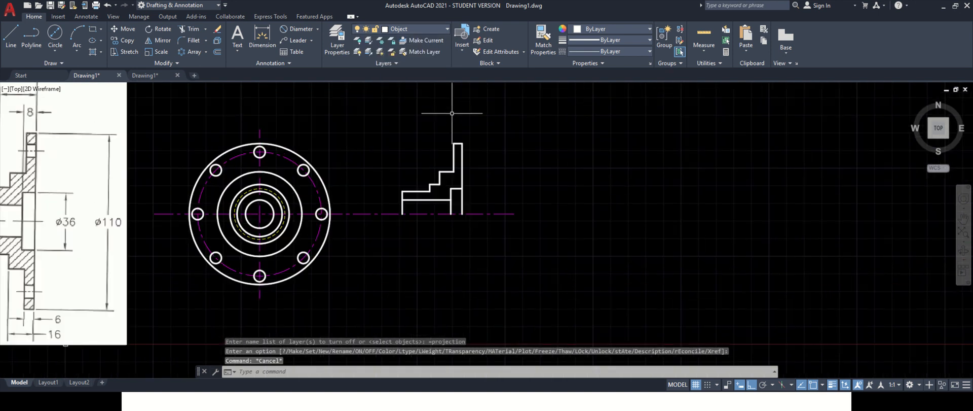
- Make the hatch layer current and hatch the enclosed profile region of the side view
click(404, 28)
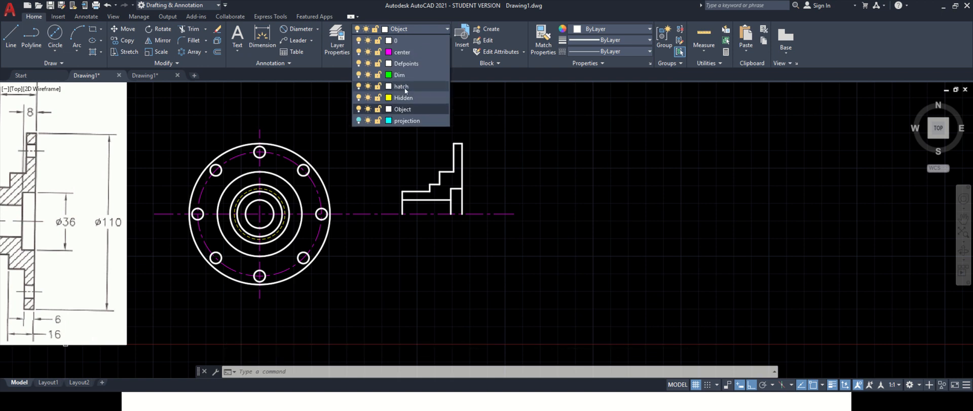
click(404, 86)
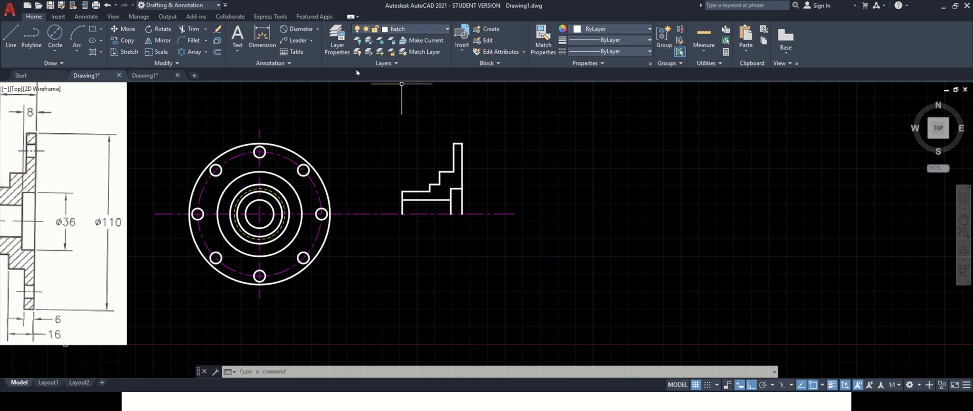
click(92, 51)
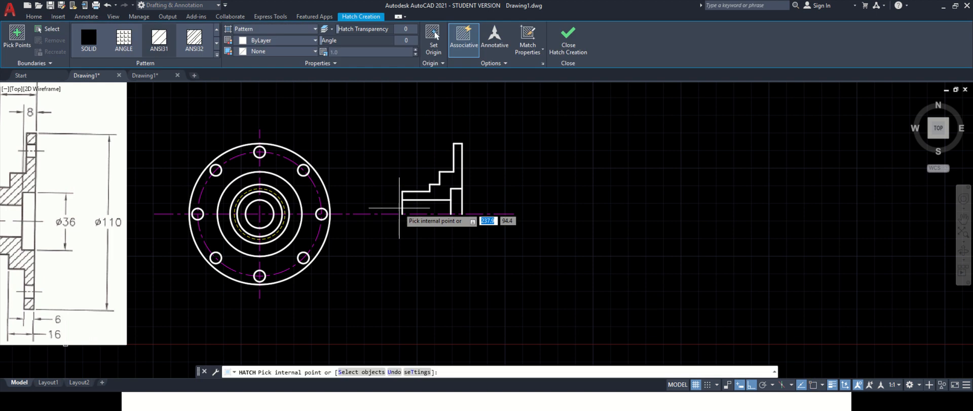
click(444, 186)
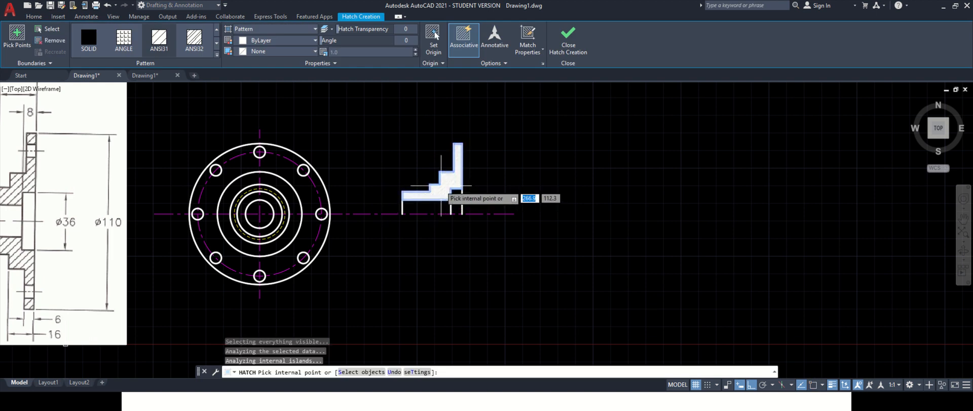
key(Return)
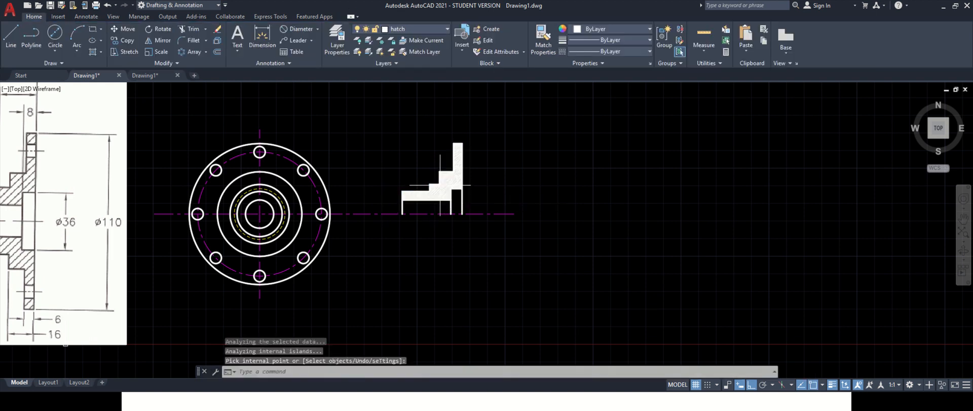
- Change the hatch pattern to ANSI31 and set its scale to 15
click(444, 182)
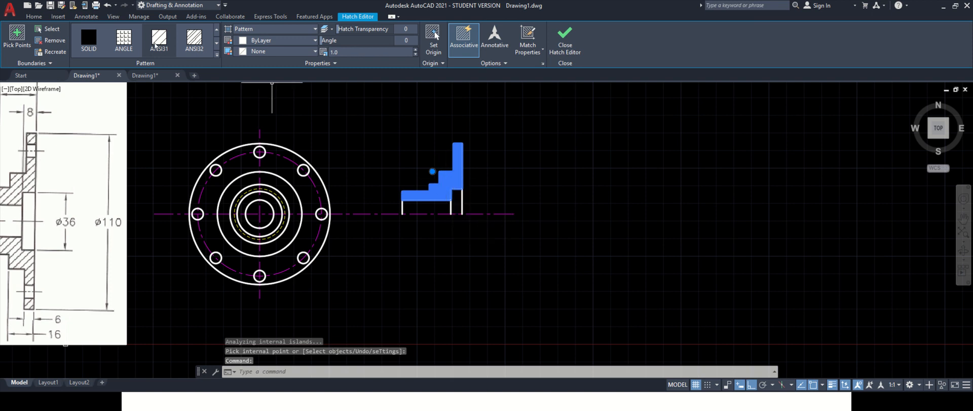
click(159, 43)
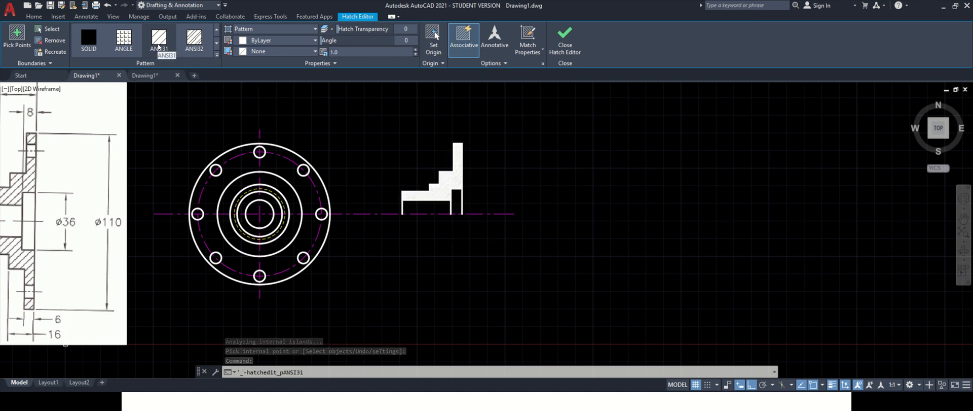
click(160, 43)
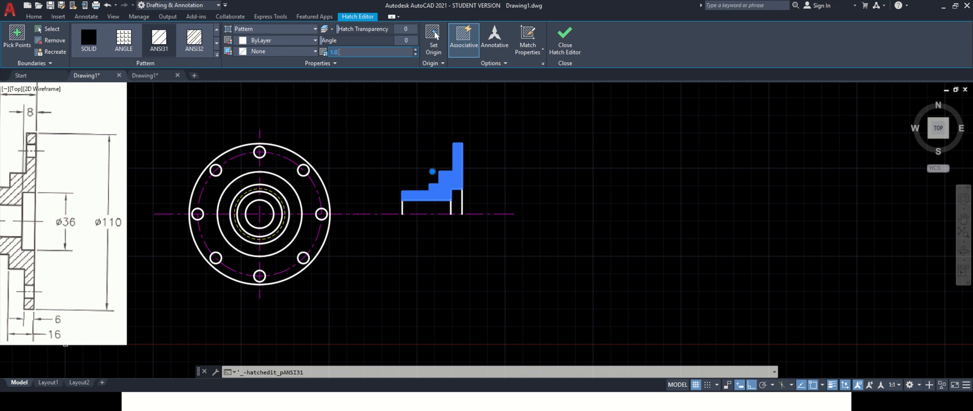
key(Return)
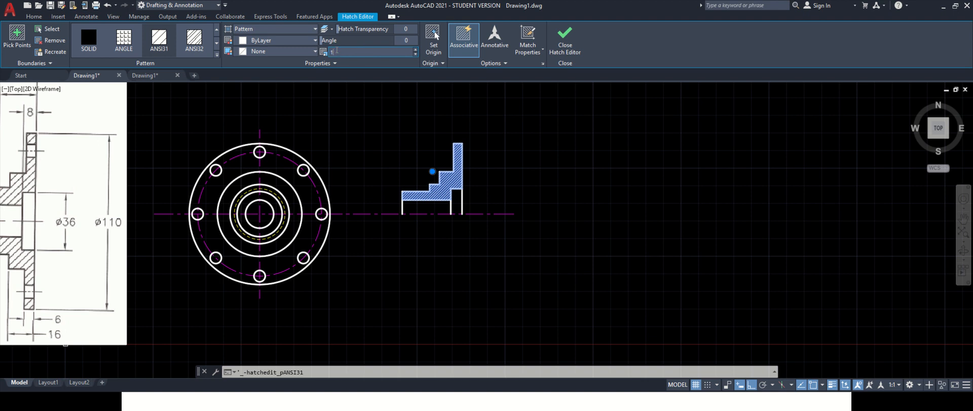
key(Return)
scroll(386, 108, up, 5)
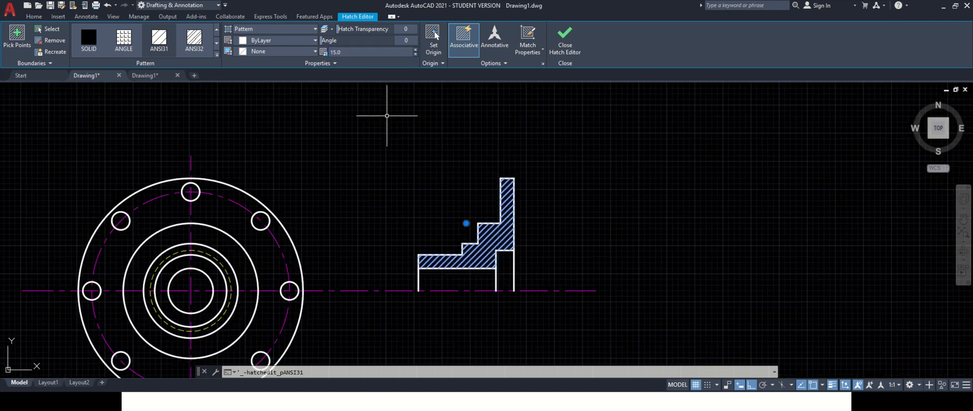
scroll(417, 150, down, 7)
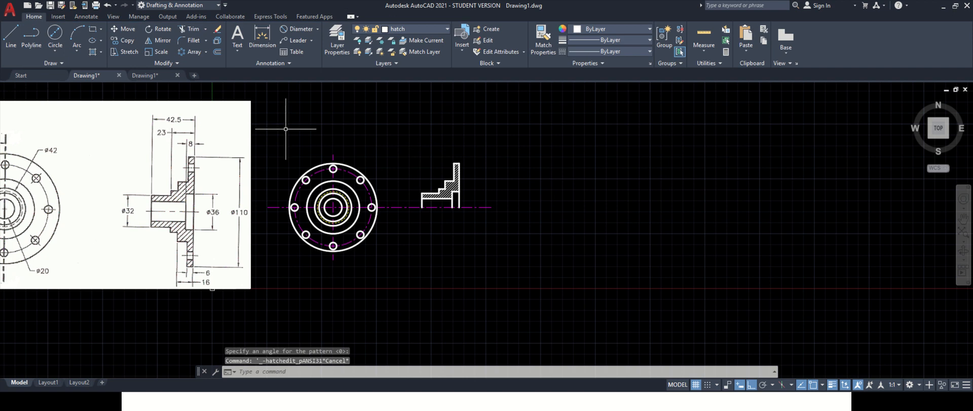
scroll(246, 85, up, 2)
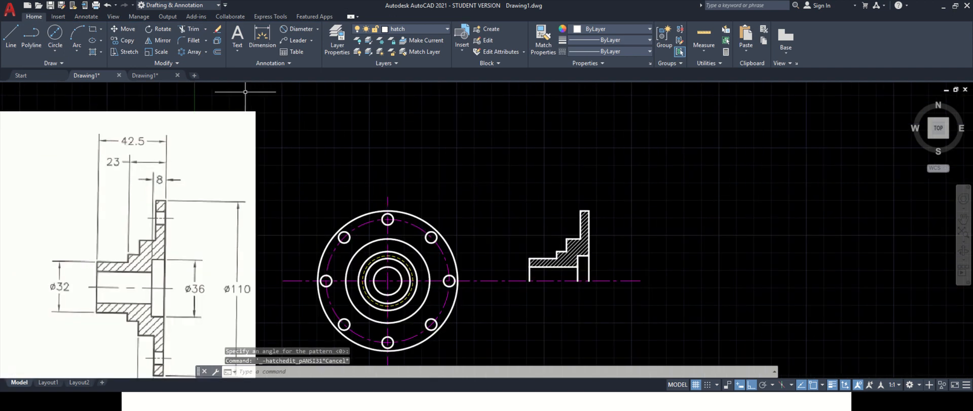
click(575, 243)
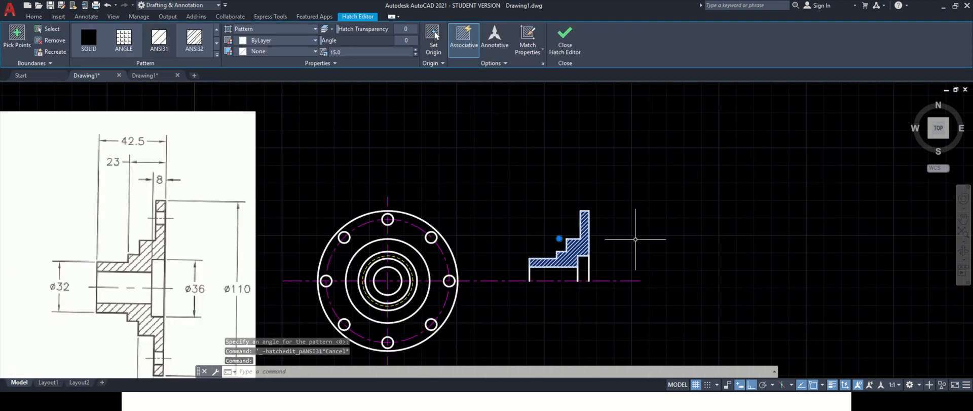
key(Escape)
scroll(626, 227, down, 2)
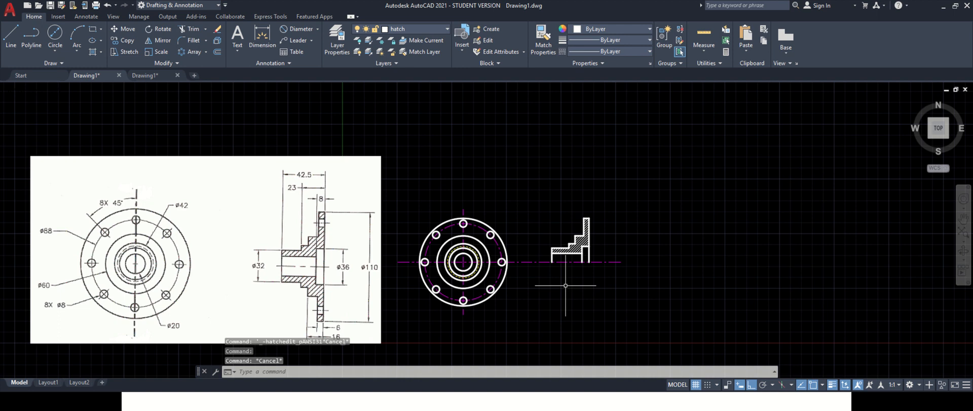
scroll(567, 284, down, 2)
scroll(561, 322, up, 2)
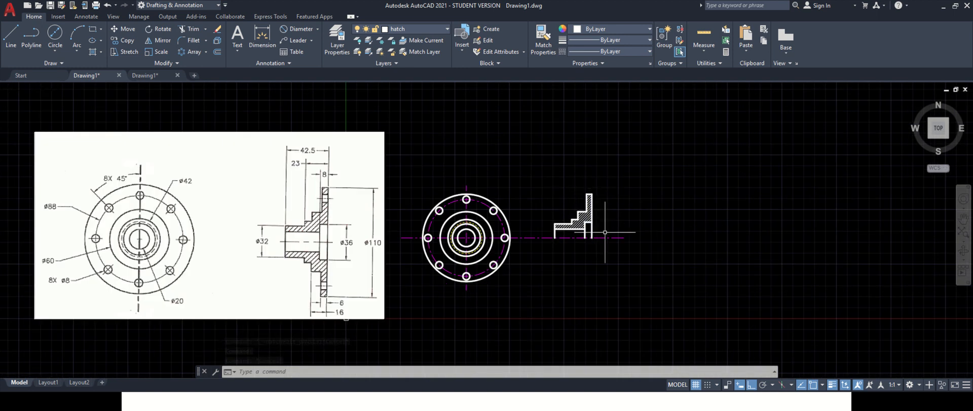
- Mirror the hatched half-profile of the side view about the horizontal centre line, keeping the original
scroll(603, 239, up, 2)
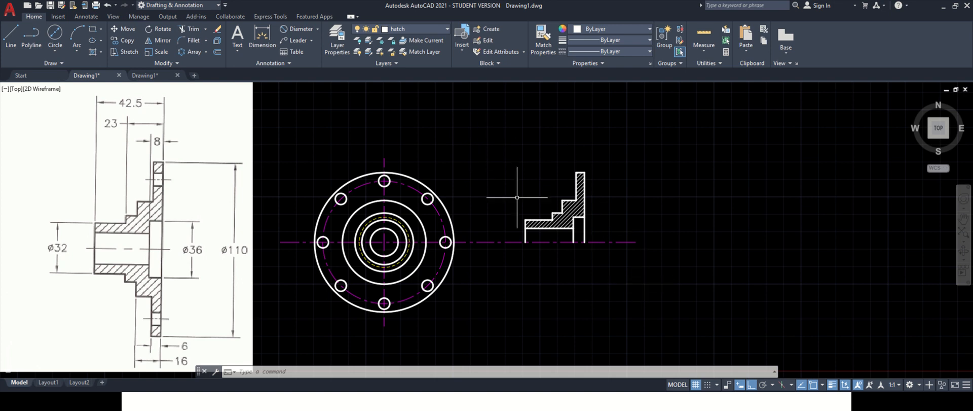
click(504, 135)
click(613, 262)
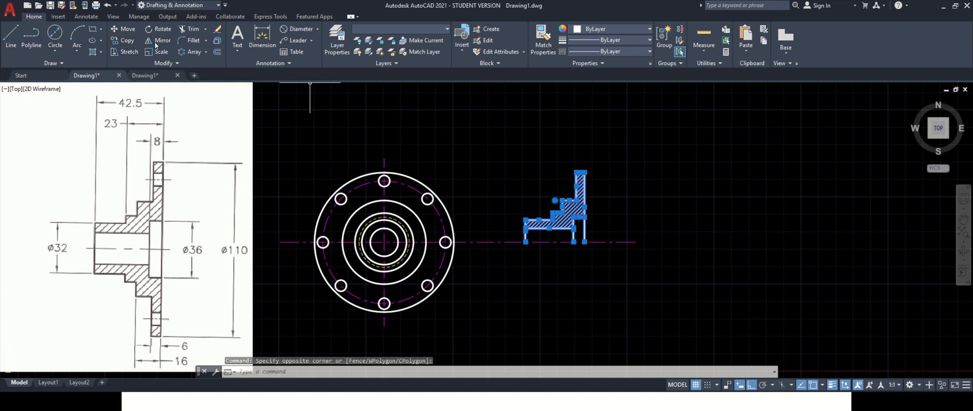
click(163, 43)
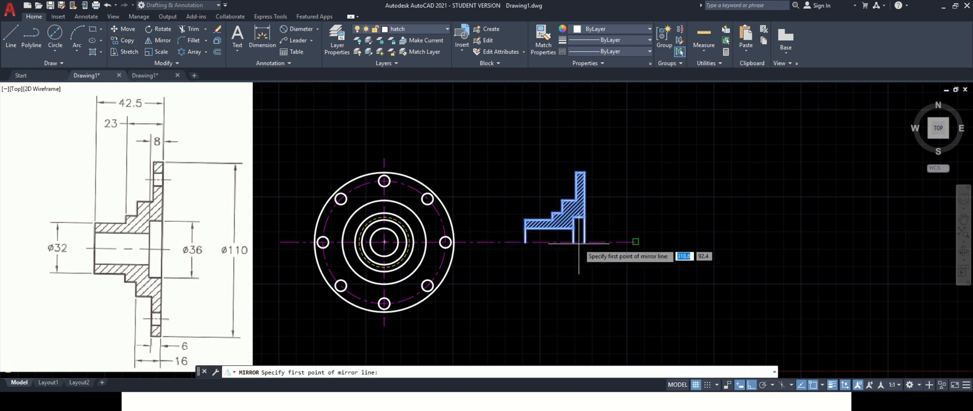
click(582, 241)
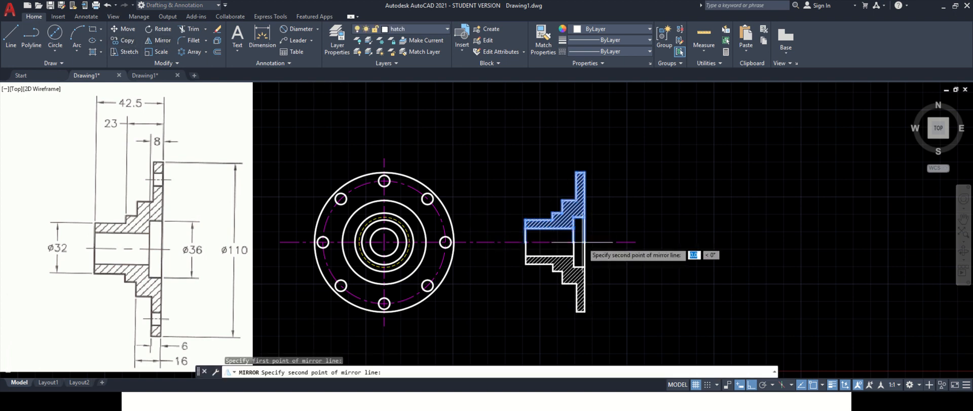
click(525, 243)
click(546, 276)
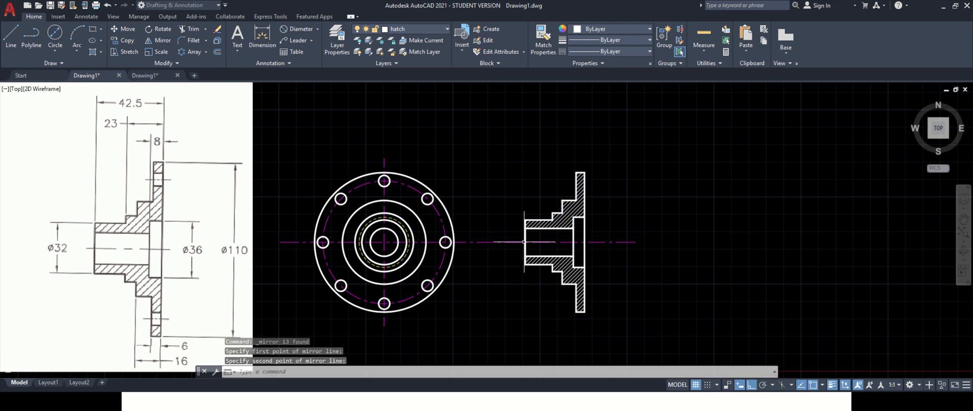
scroll(546, 205, down, 2)
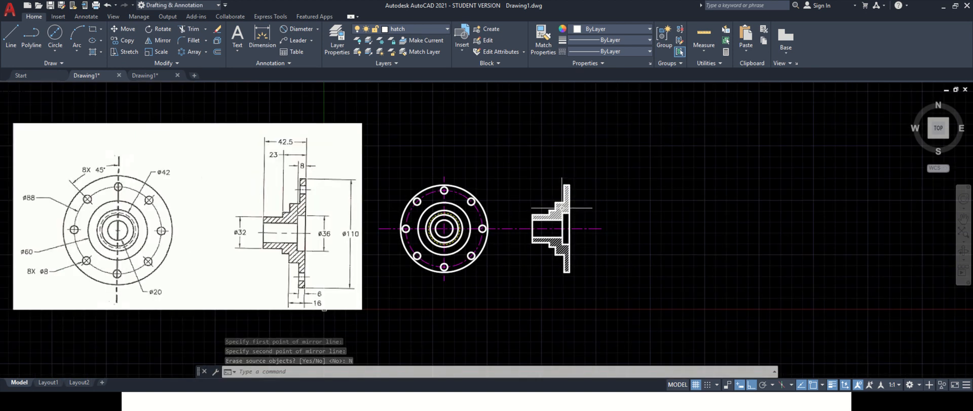
scroll(562, 207, up, 2)
scroll(562, 208, down, 2)
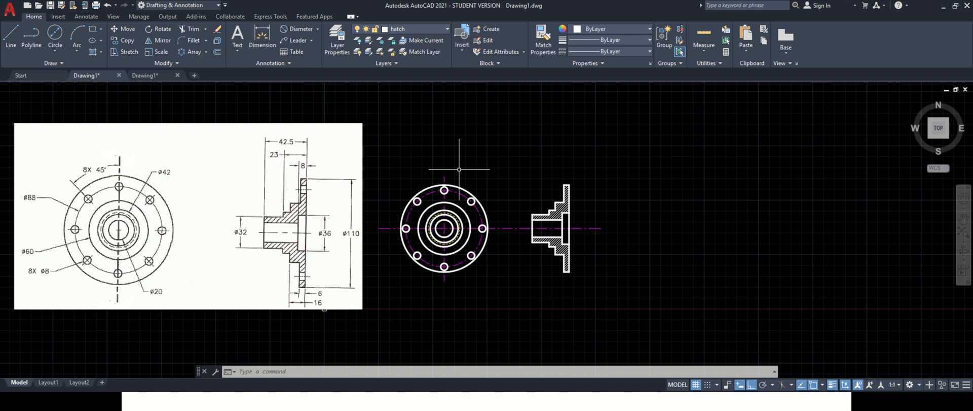
scroll(460, 170, up, 2)
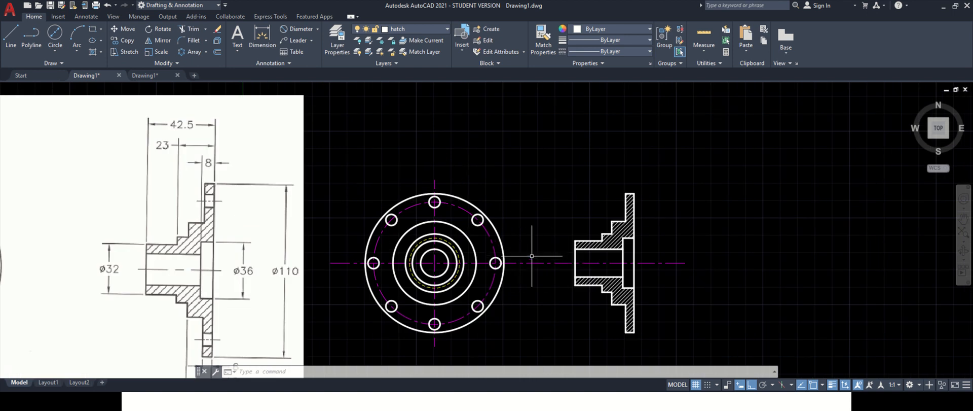
scroll(533, 256, down, 2)
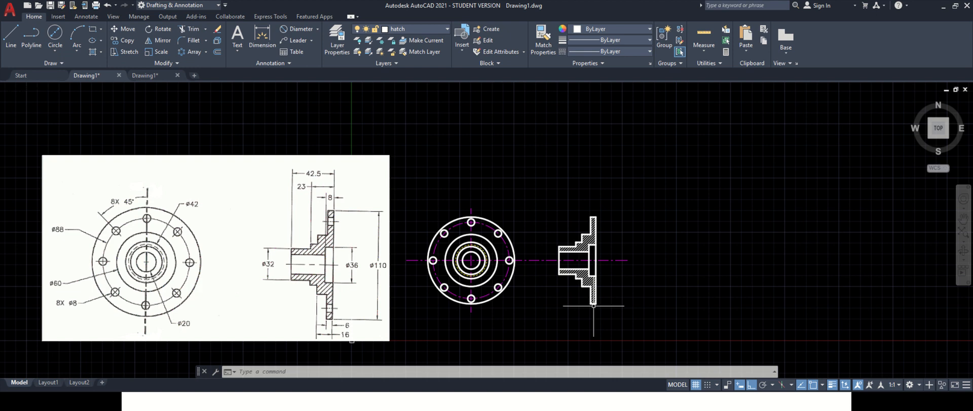
mouse_move(459, 22)
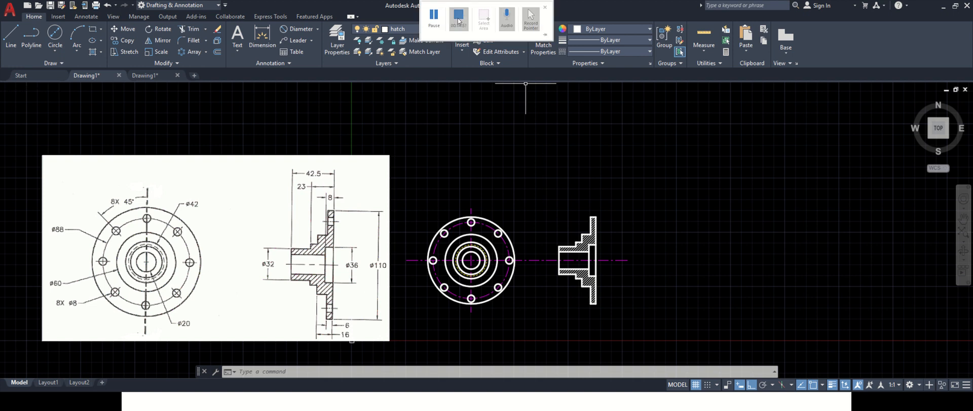